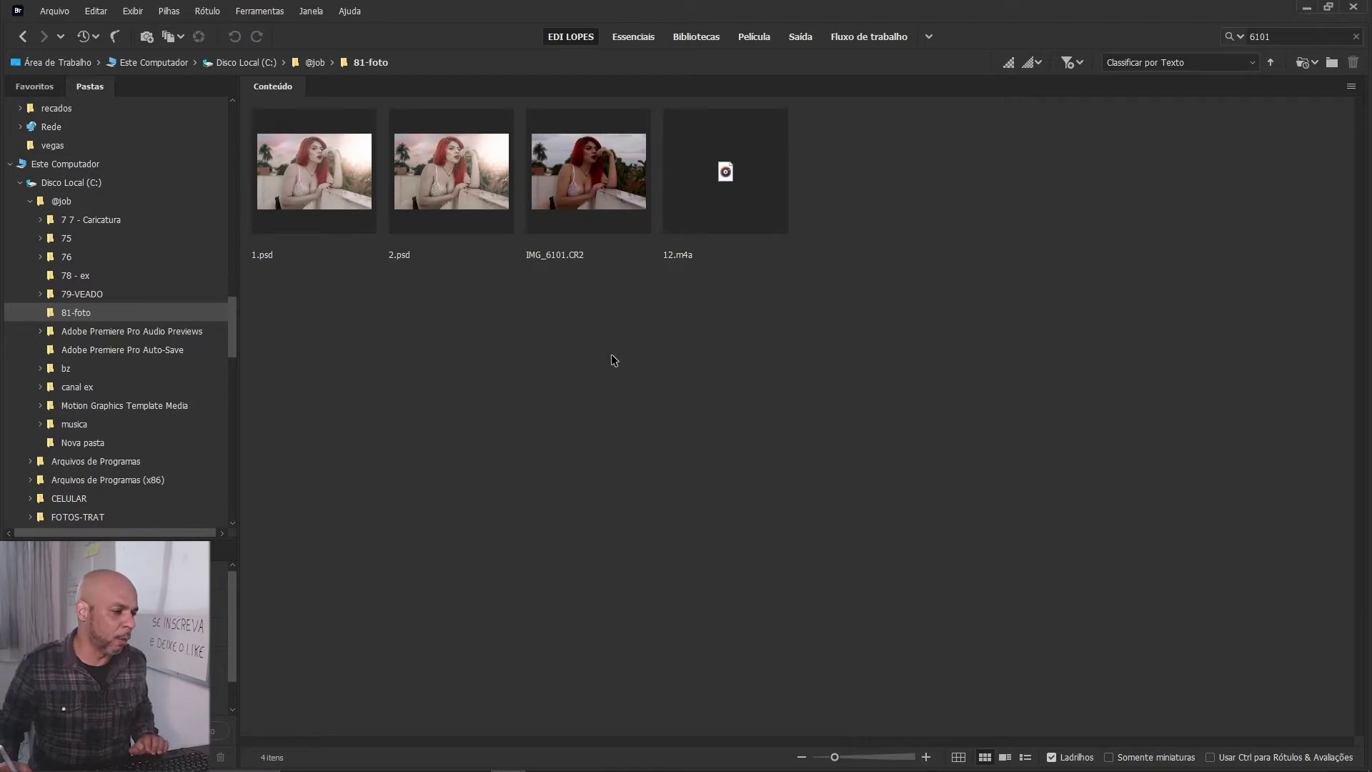
# Step: Select IMG_6101.CR2 in the 81-foto folder and bring up its edit-settings actions
pyautogui.click(581, 173)
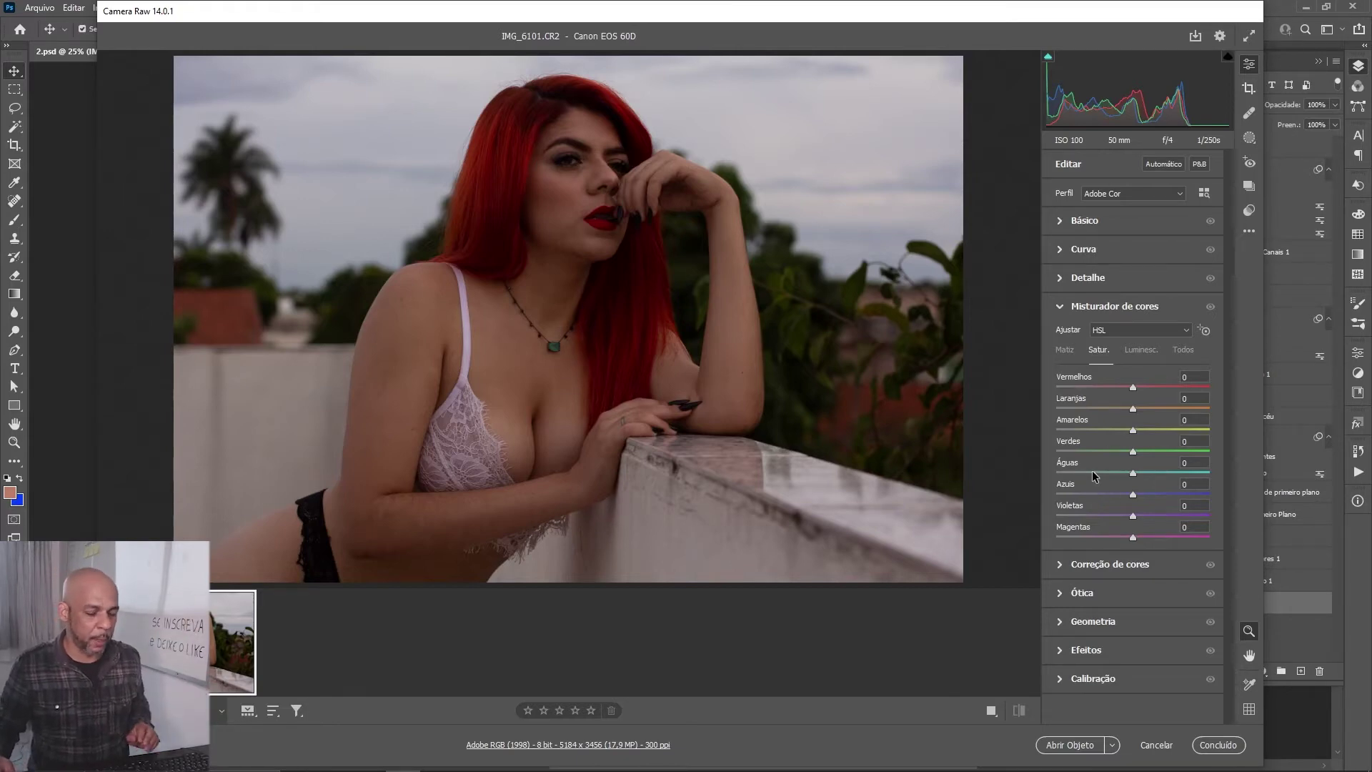
pyautogui.click(1249, 232)
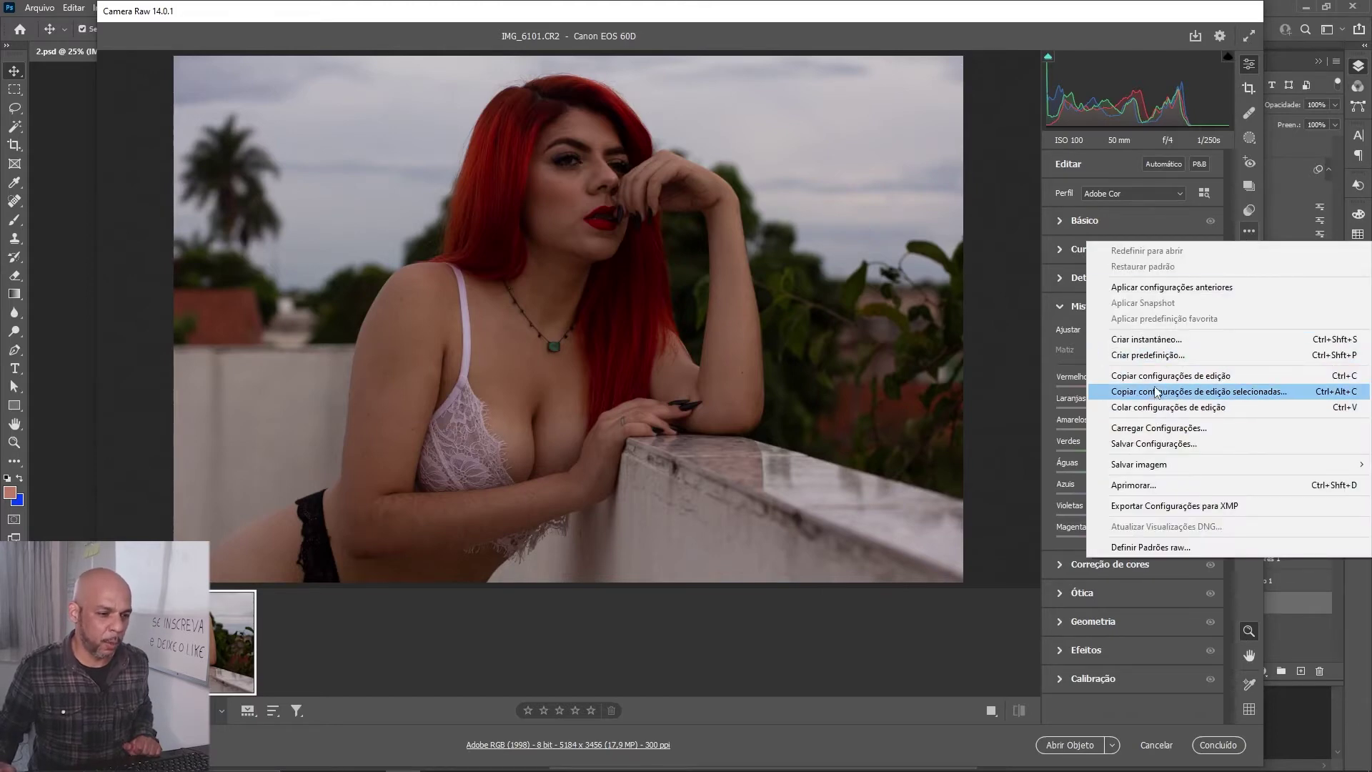
# Step: Paste the copied edit settings onto IMG_6101, desaturating everything except reds and oranges
pyautogui.click(1165, 408)
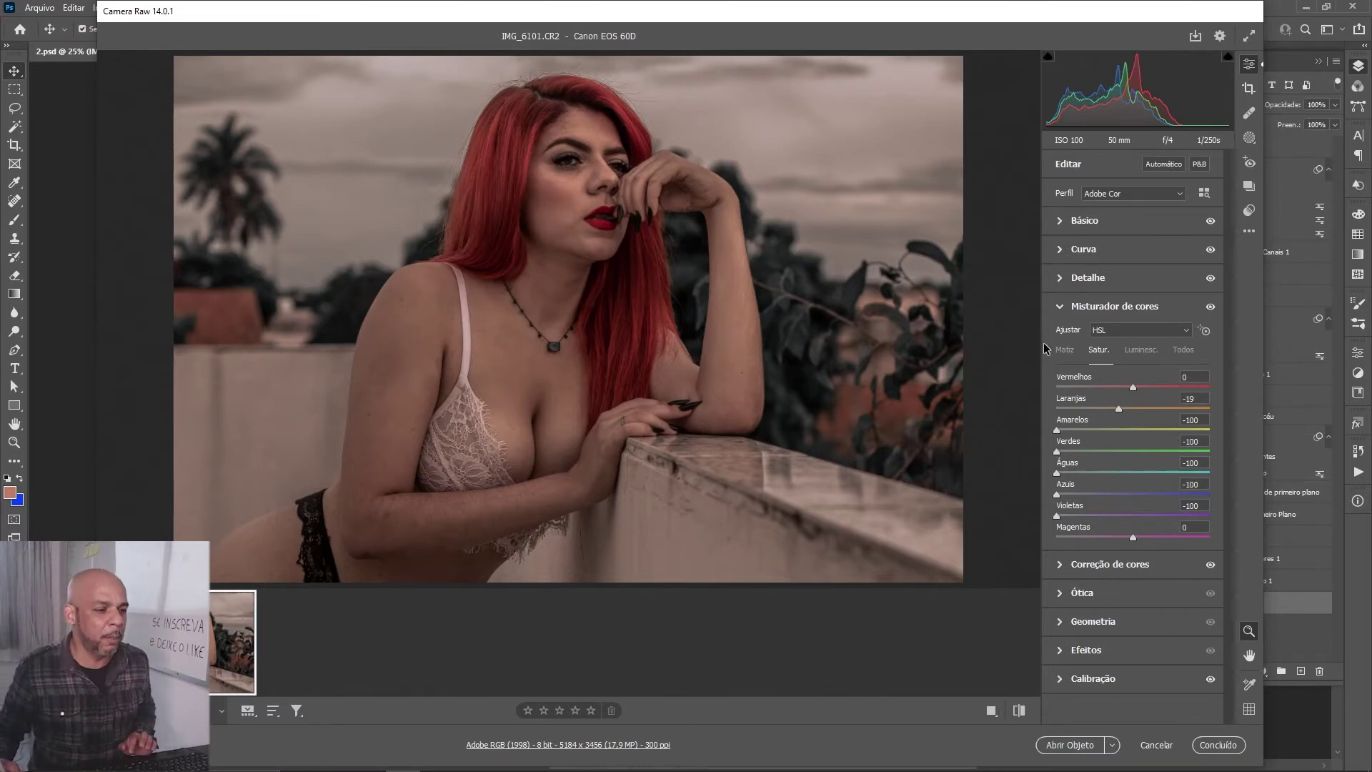
pyautogui.click(1059, 221)
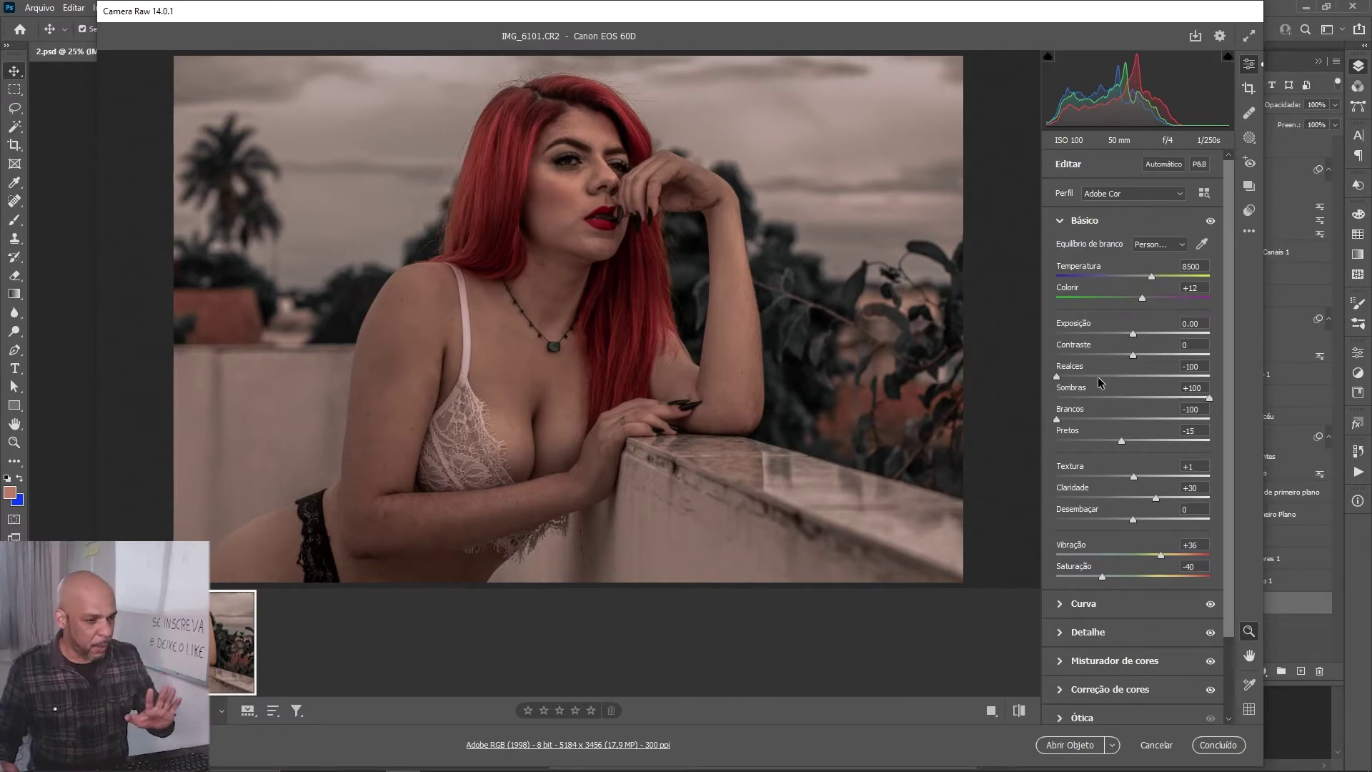
pyautogui.click(1062, 632)
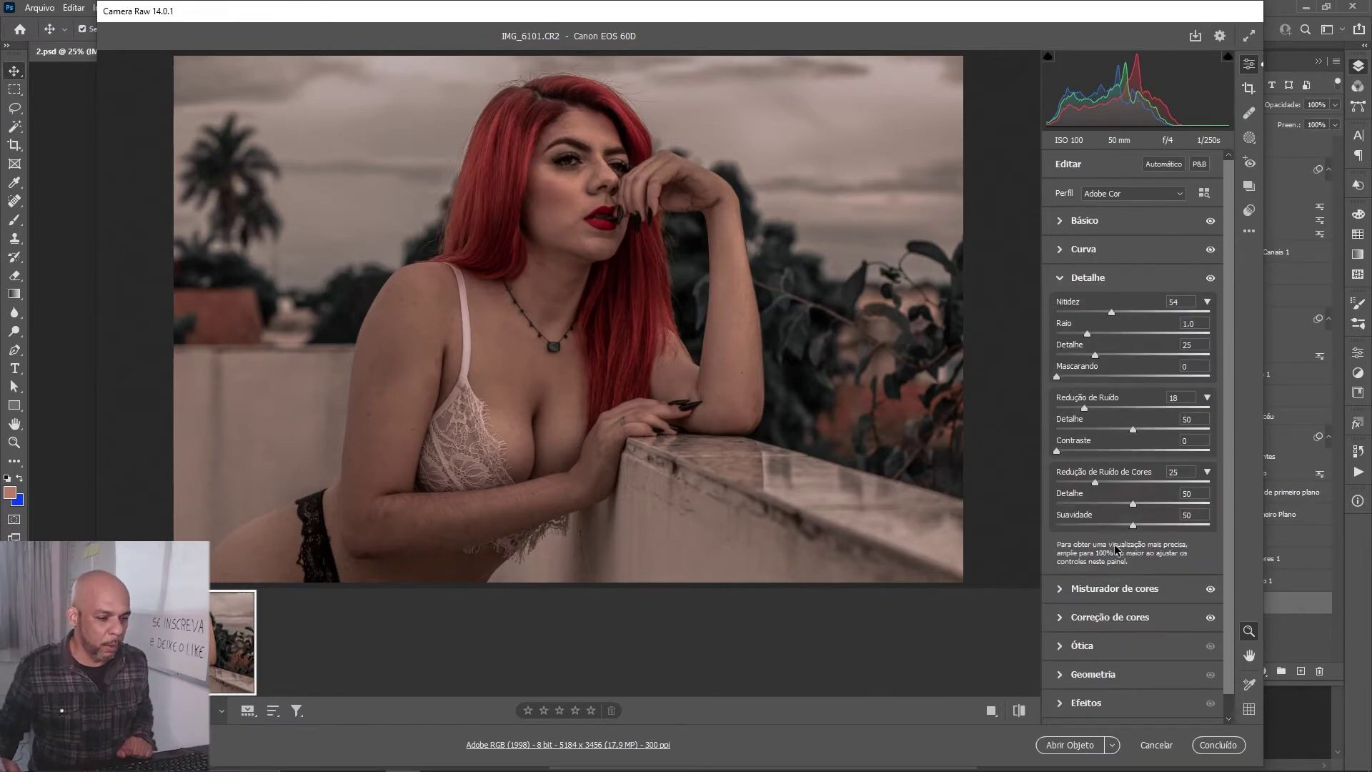
pyautogui.click(1060, 619)
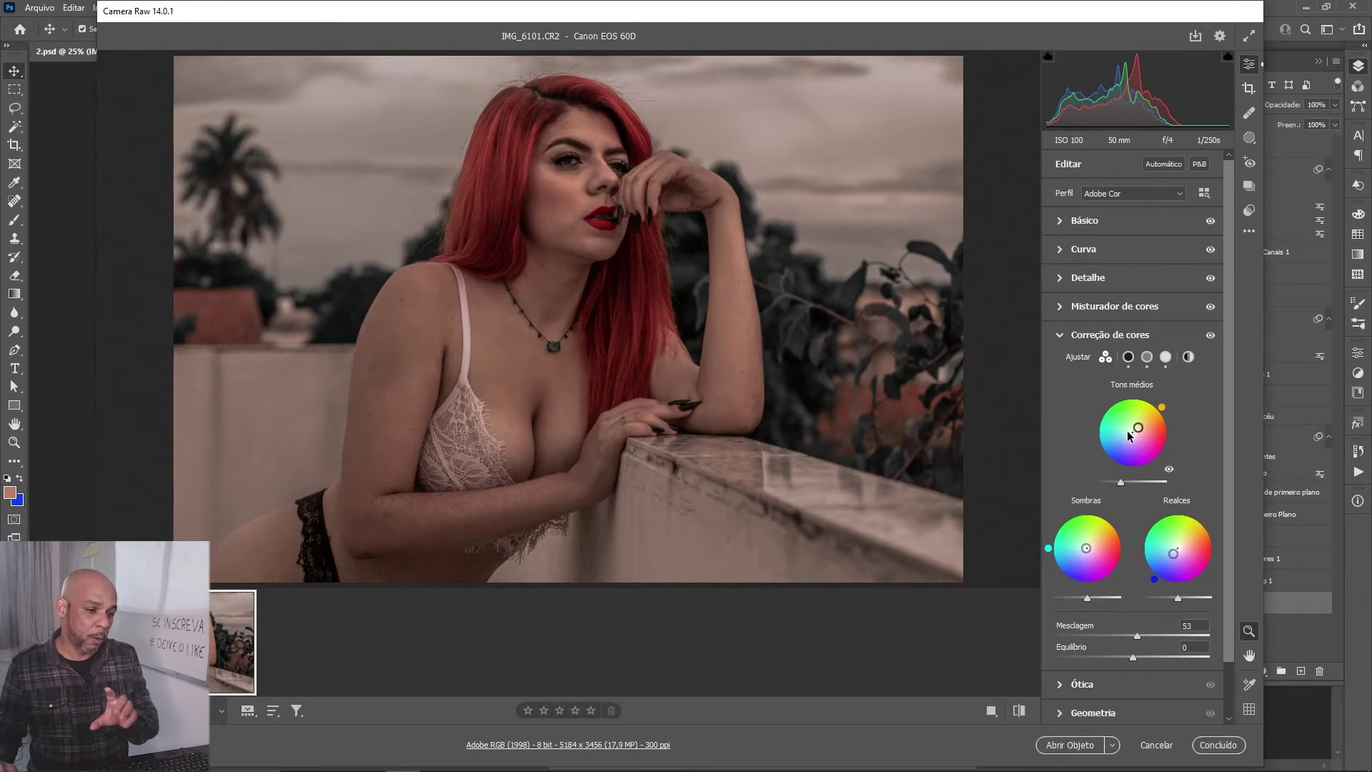
pyautogui.moveTo(1178, 549)
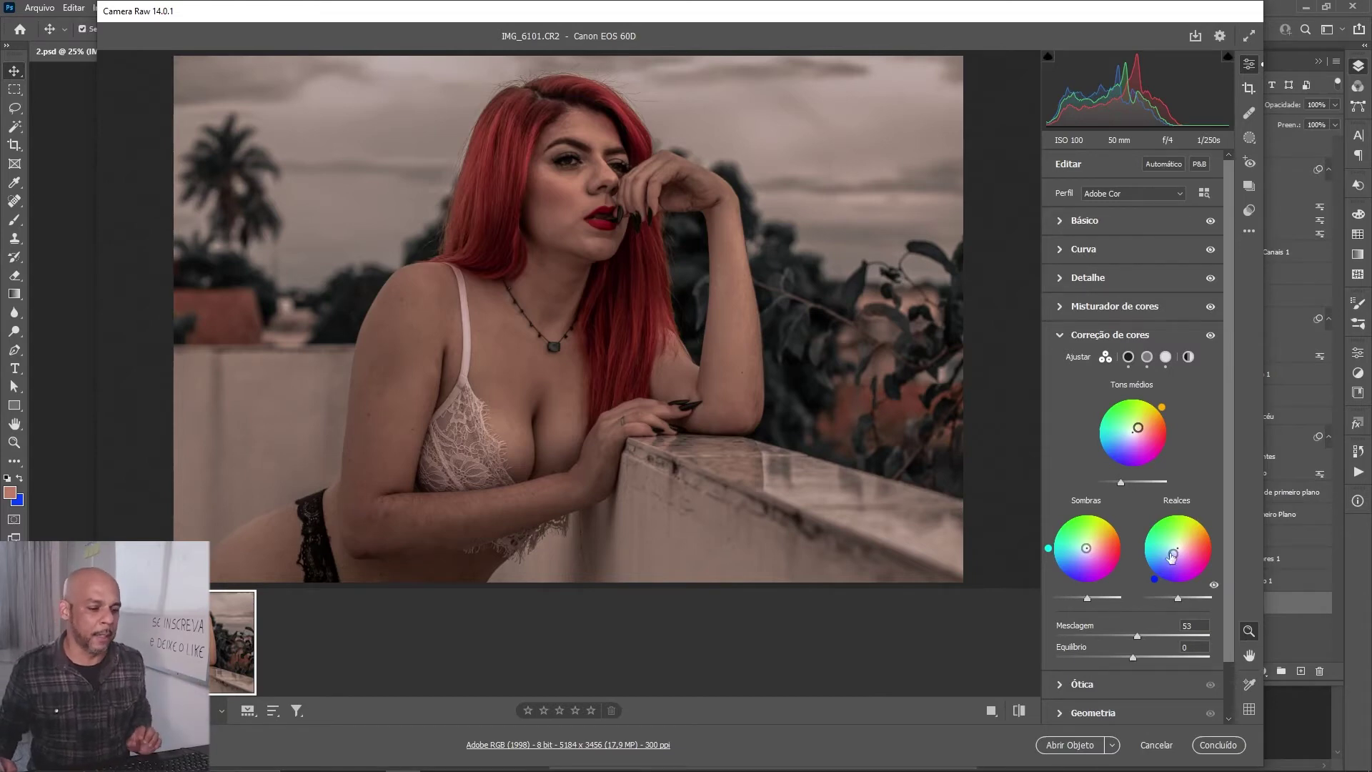
pyautogui.click(1062, 336)
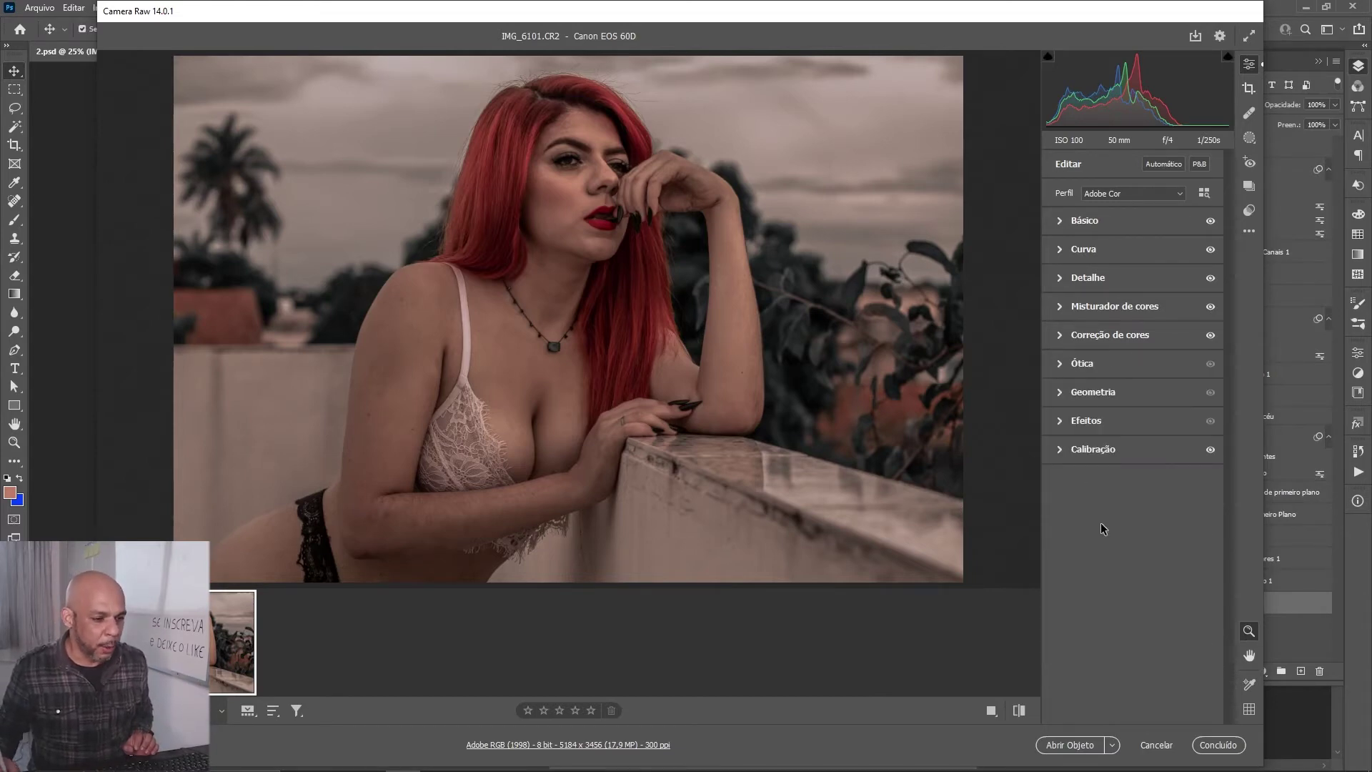
pyautogui.click(1061, 452)
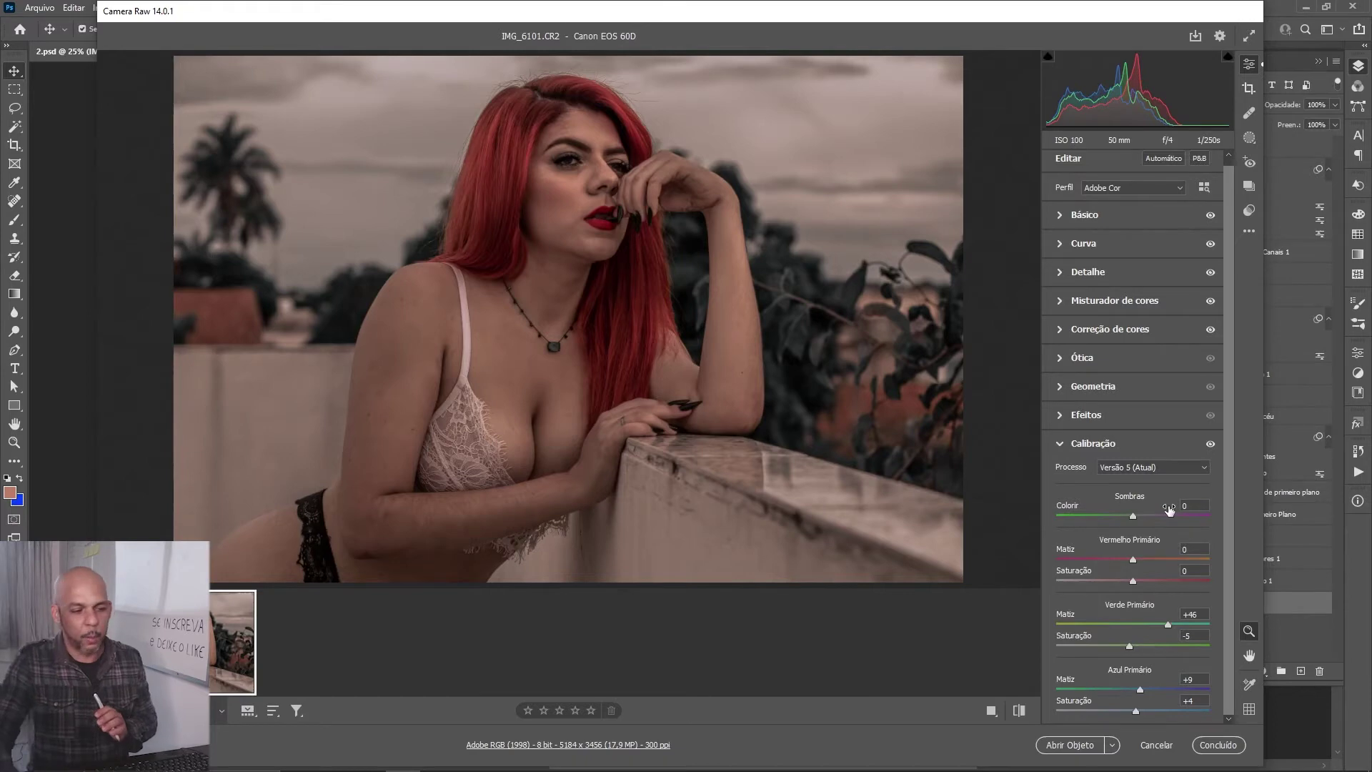
pyautogui.click(1211, 444)
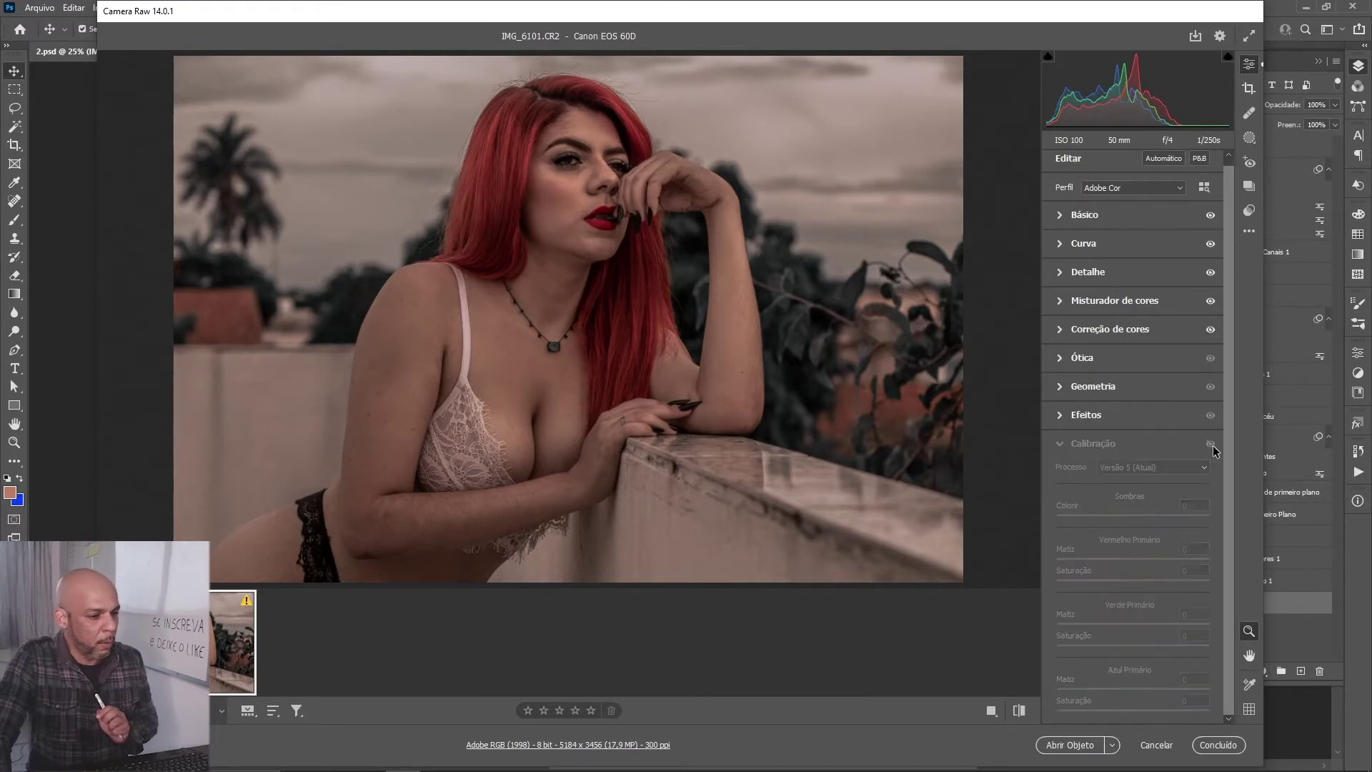
pyautogui.click(1211, 444)
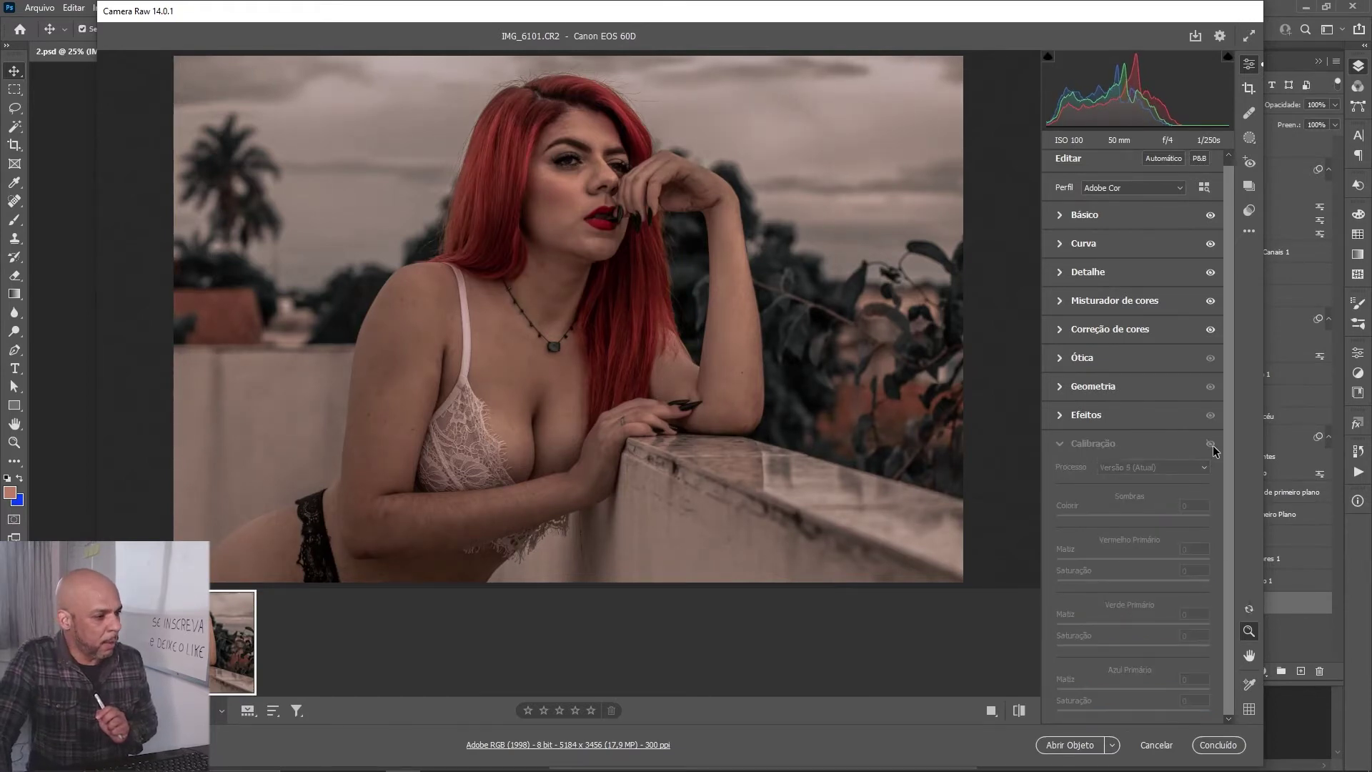
pyautogui.click(1212, 444)
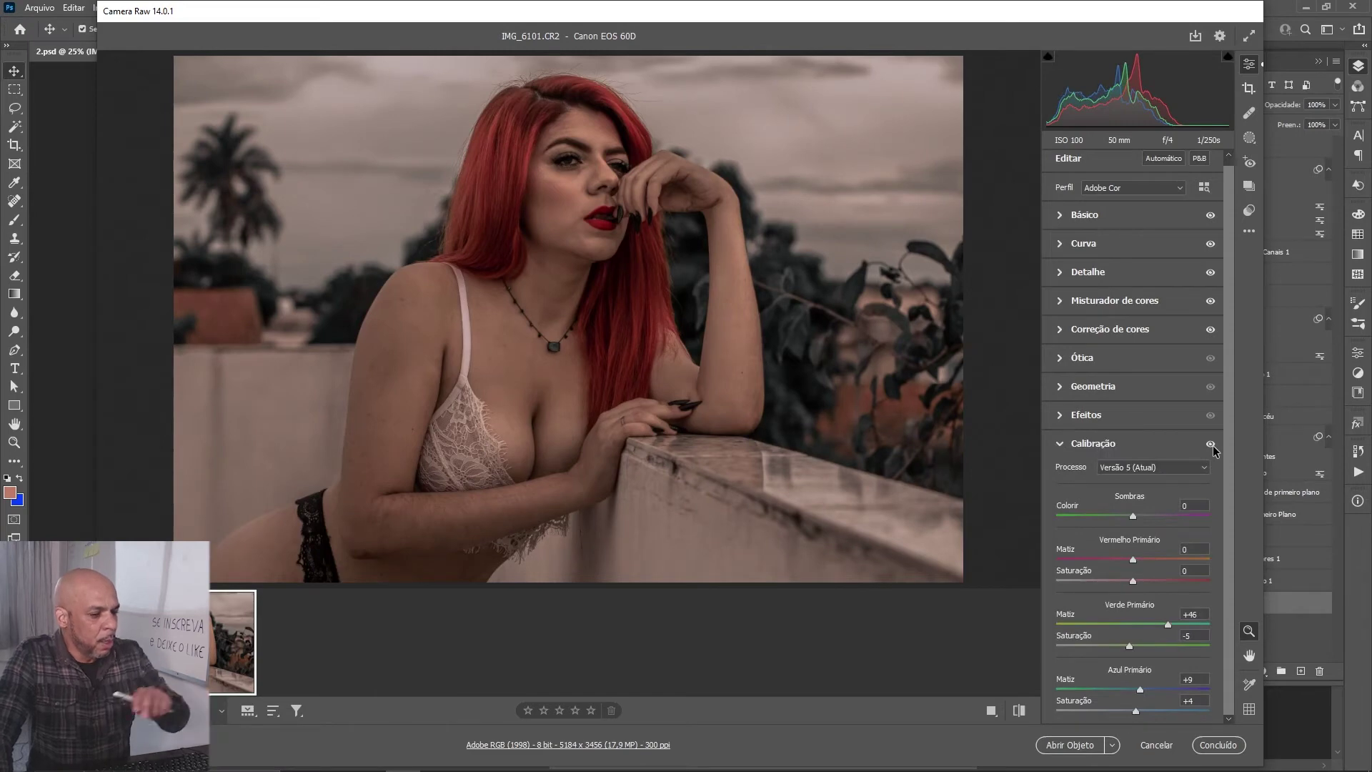
pyautogui.click(1062, 444)
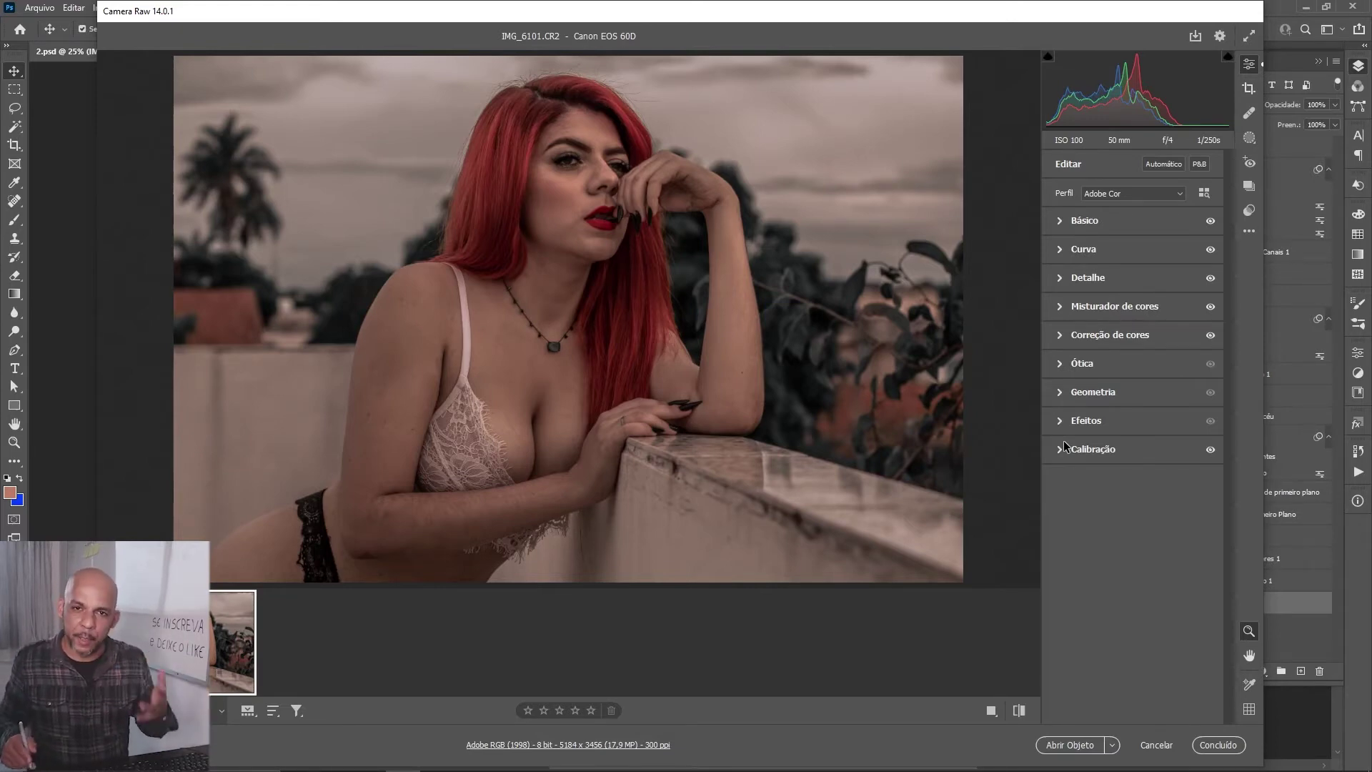
# Step: Check the HSL hue values, then open the photo in Photoshop as a smart object
pyautogui.click(1061, 336)
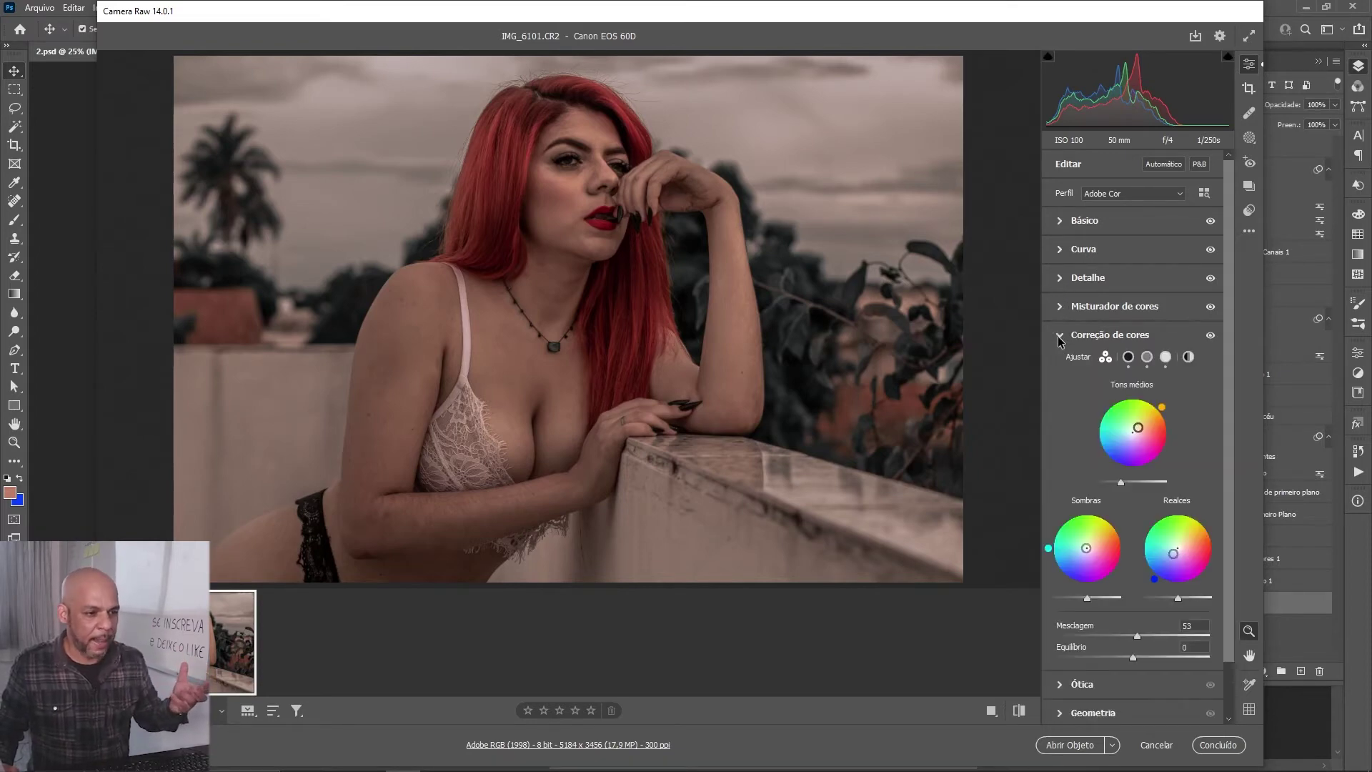
pyautogui.click(1059, 334)
pyautogui.click(1062, 308)
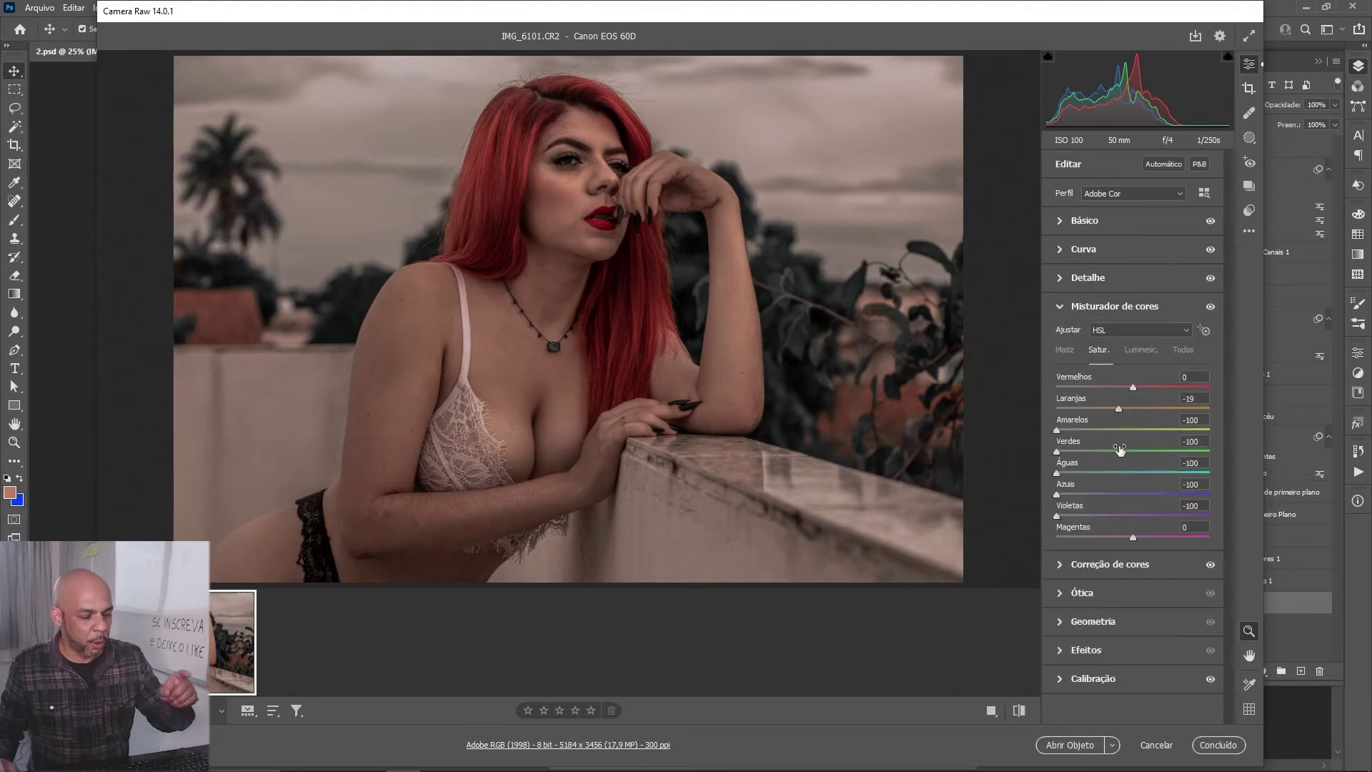
pyautogui.click(1065, 352)
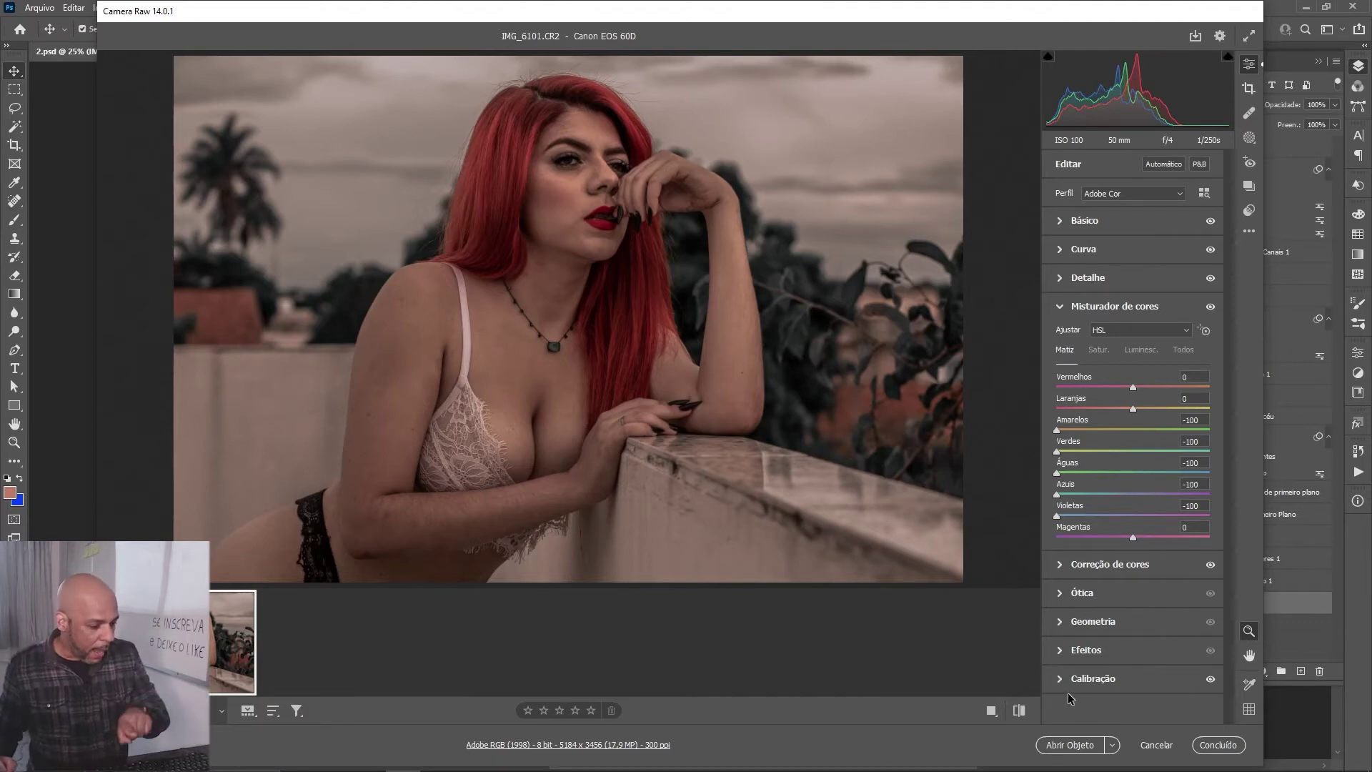
pyautogui.click(1070, 745)
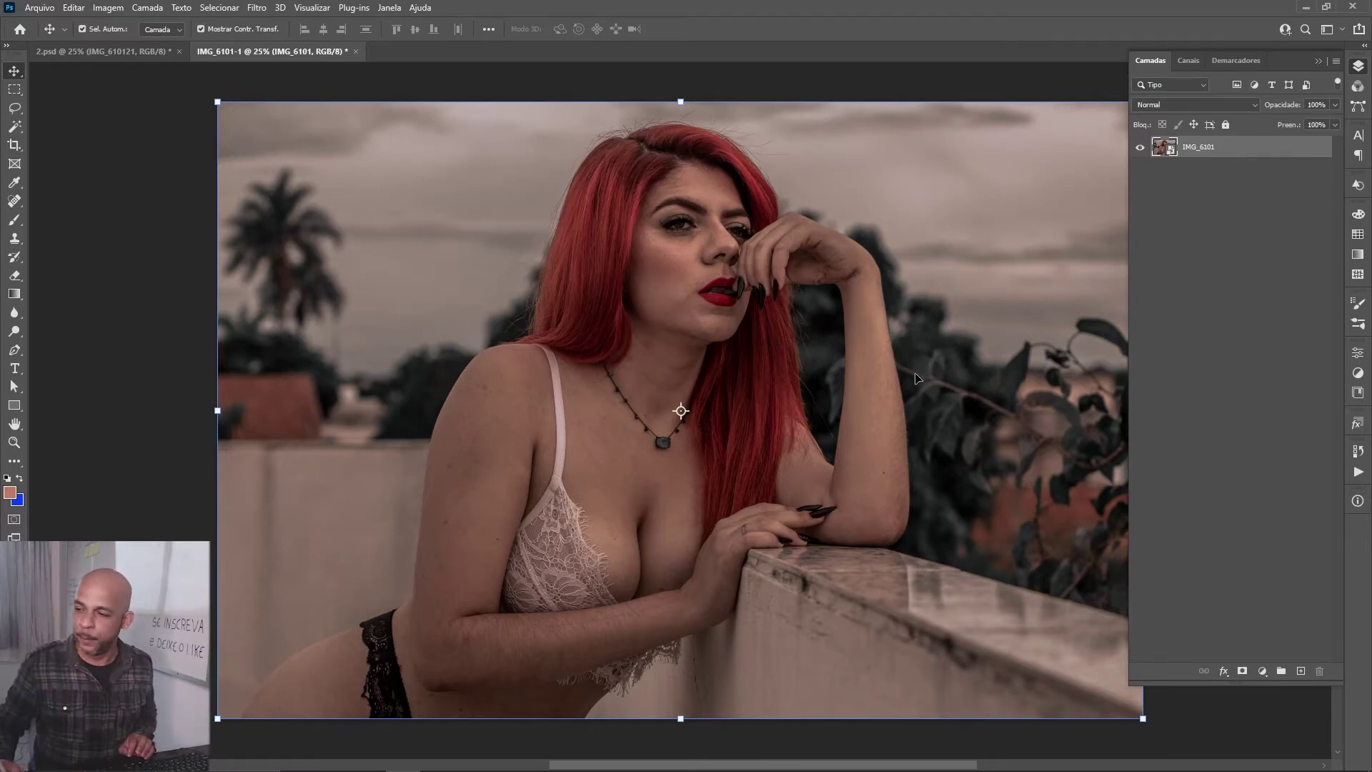
# Step: Add a Color Lookup adjustment layer using the EdgyAmber.3DL look
pyautogui.click(1262, 672)
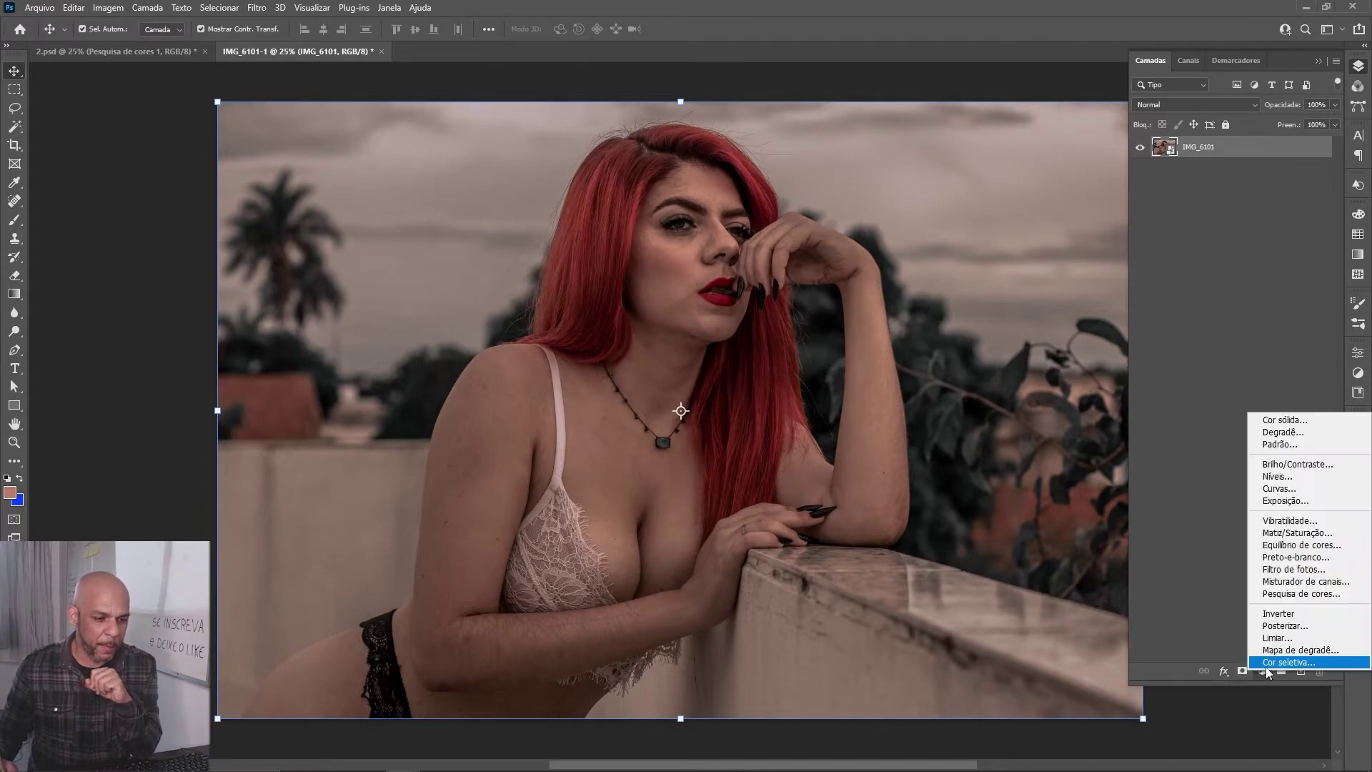
pyautogui.click(1306, 593)
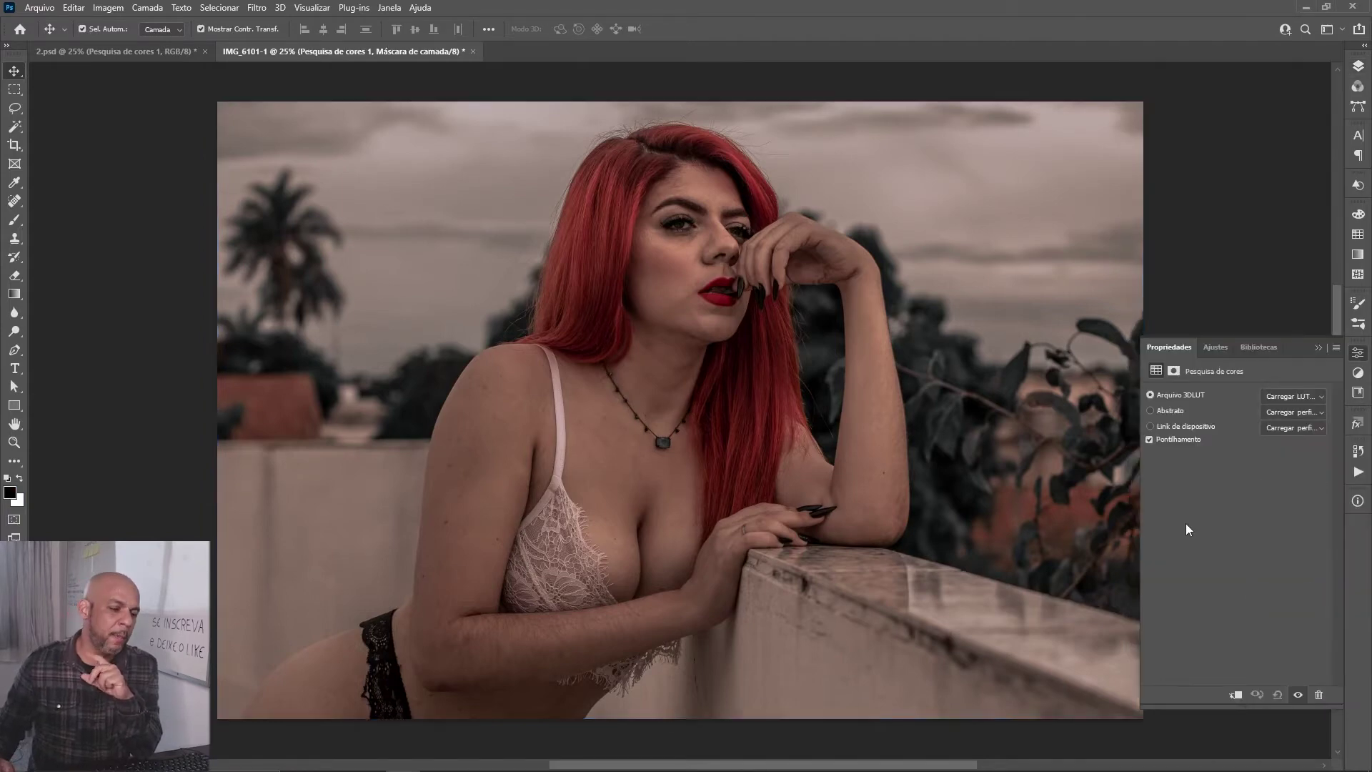
pyautogui.click(1308, 396)
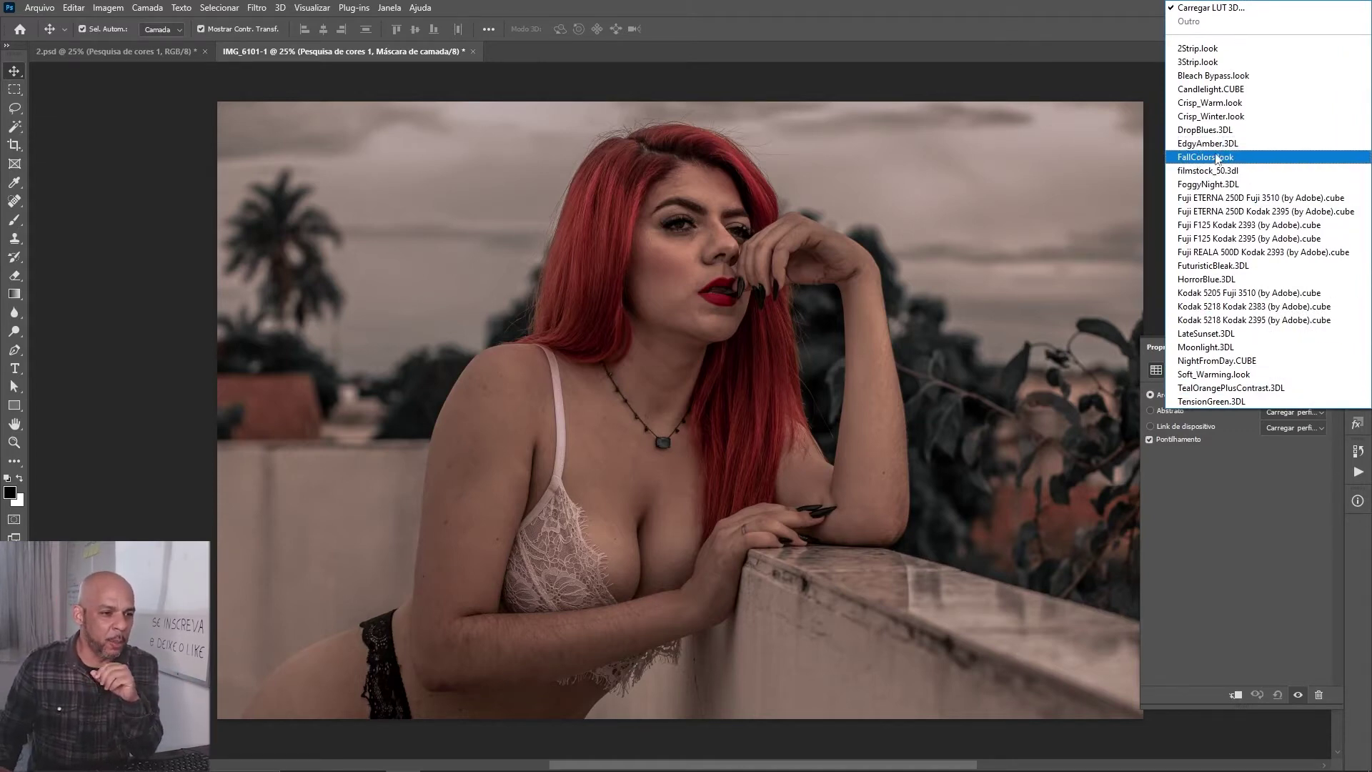
pyautogui.click(1207, 147)
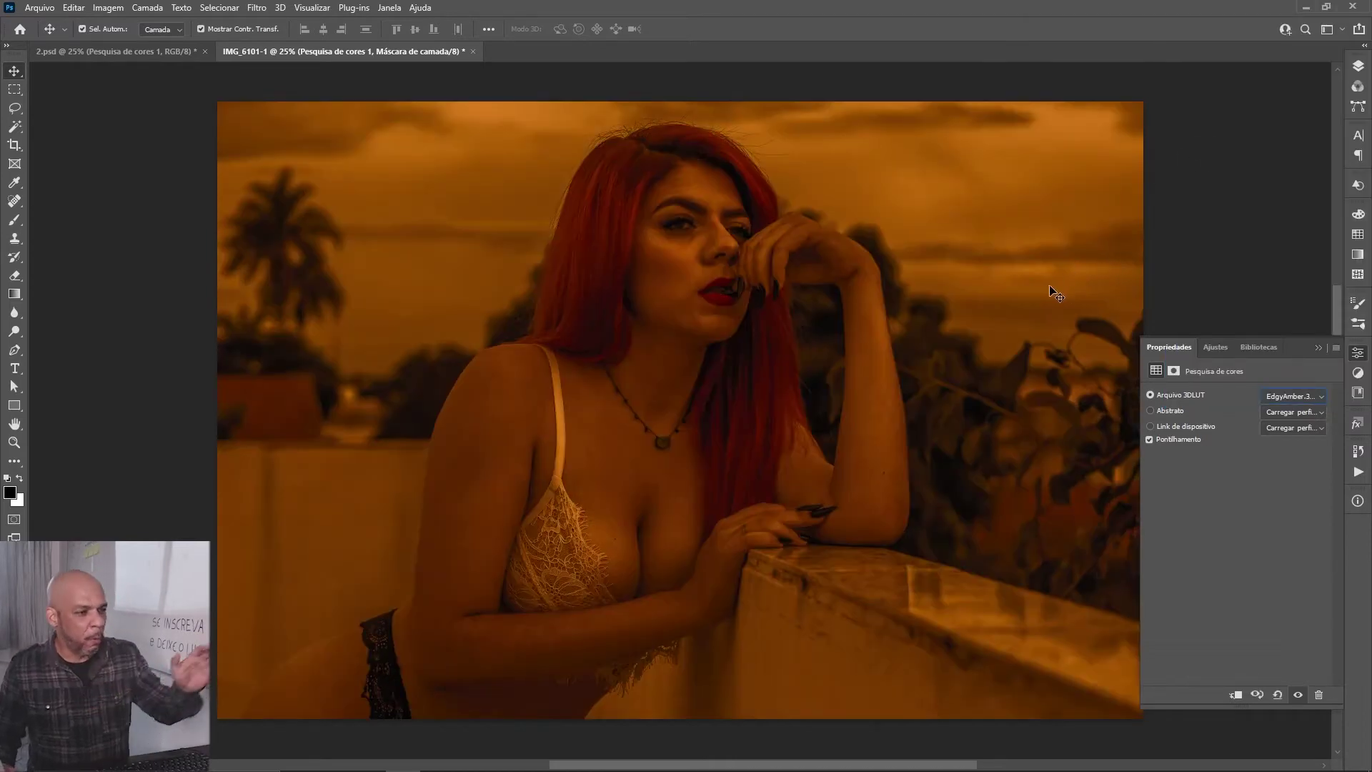
# Step: Set the lookup layer's opacity to 15% and toggle its visibility to compare
pyautogui.click(1358, 66)
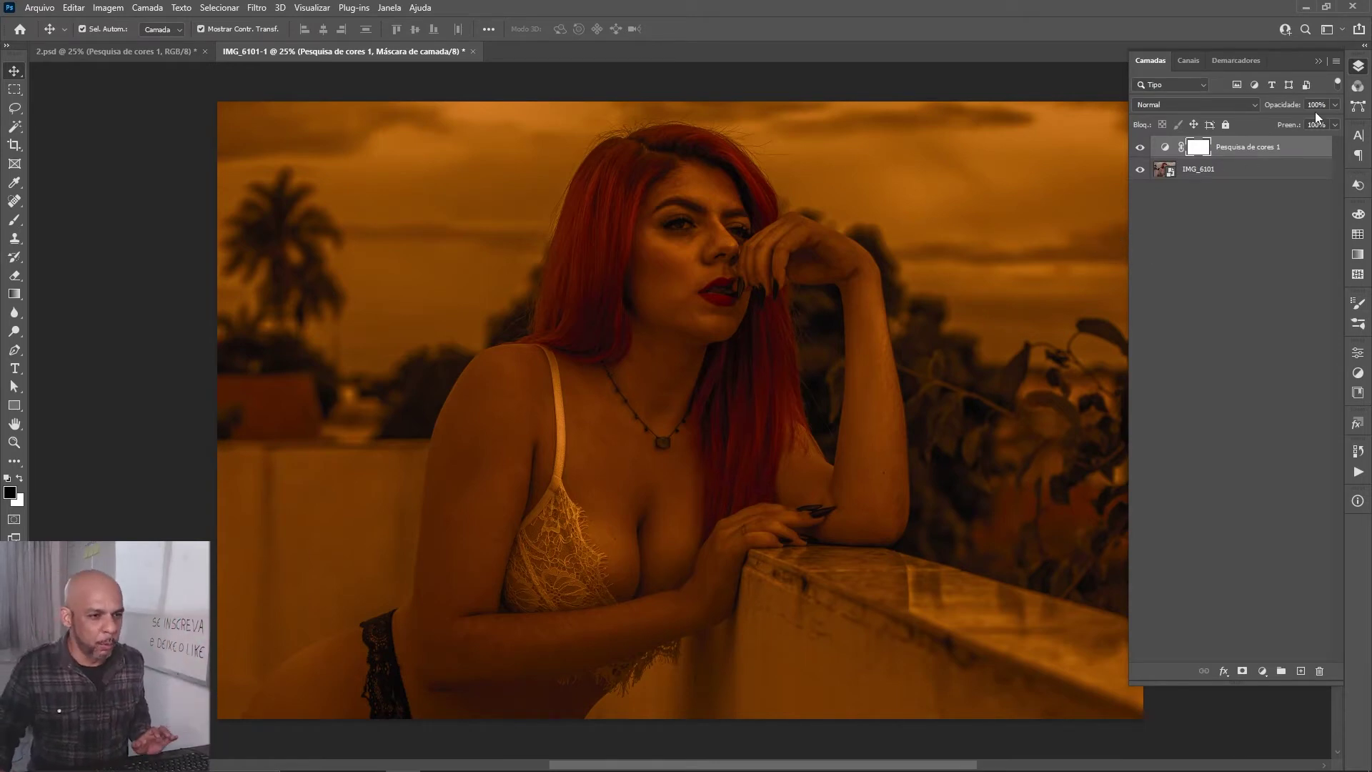
pyautogui.write('15')
pyautogui.press('Return')
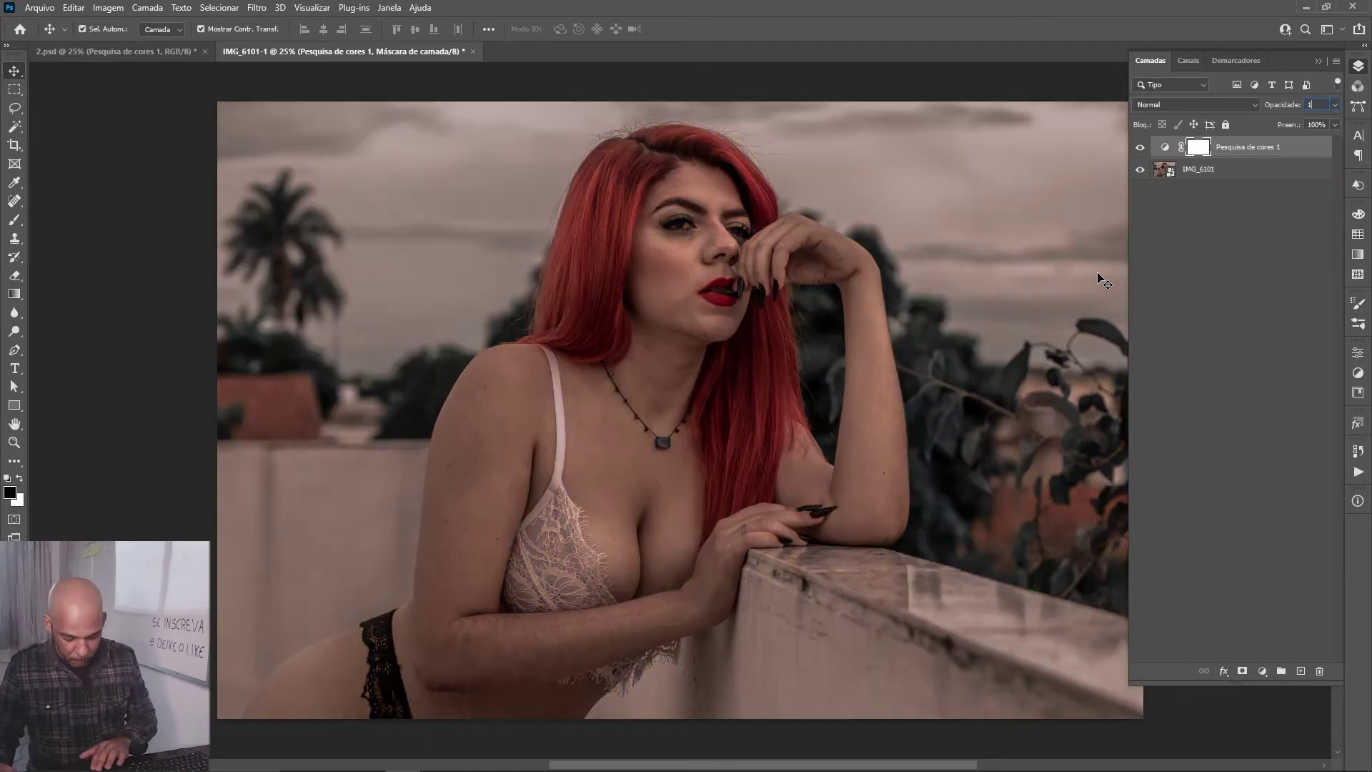
pyautogui.click(1141, 148)
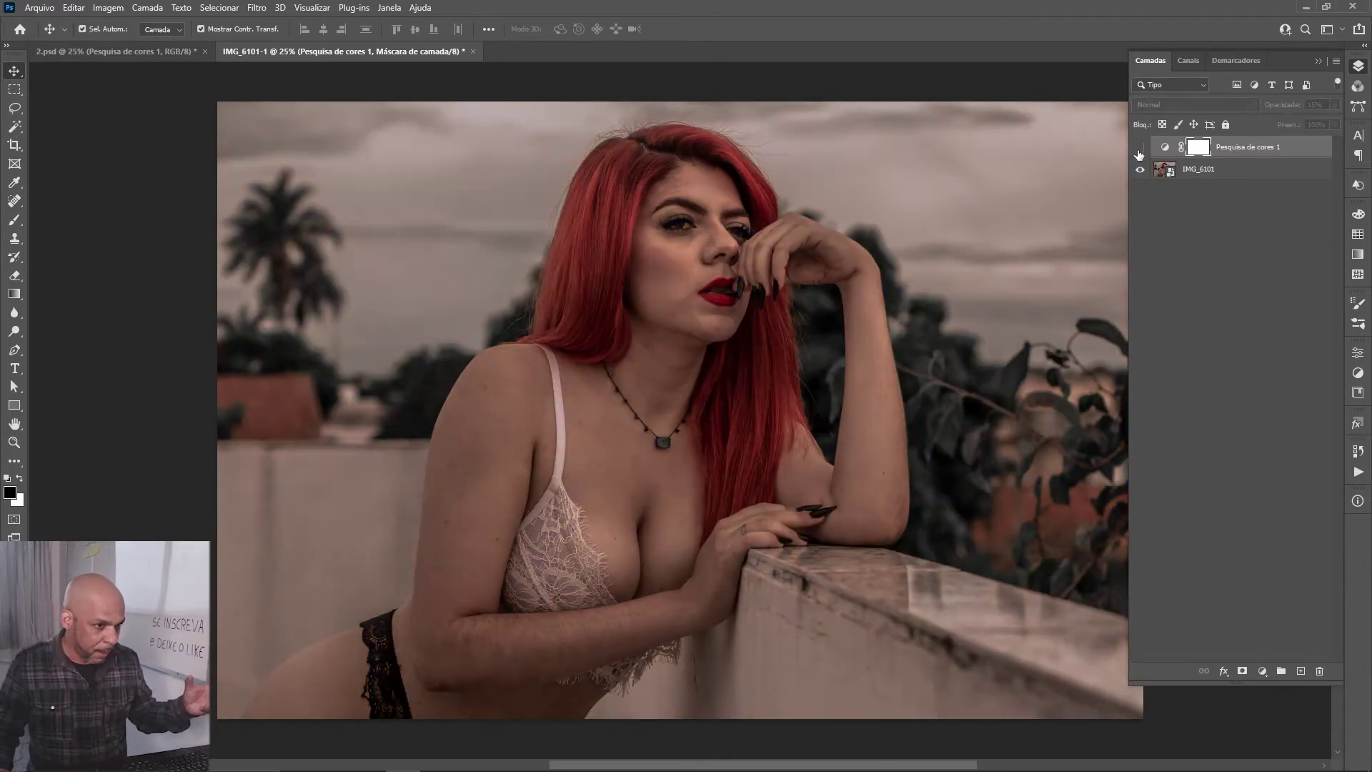
pyautogui.click(1141, 148)
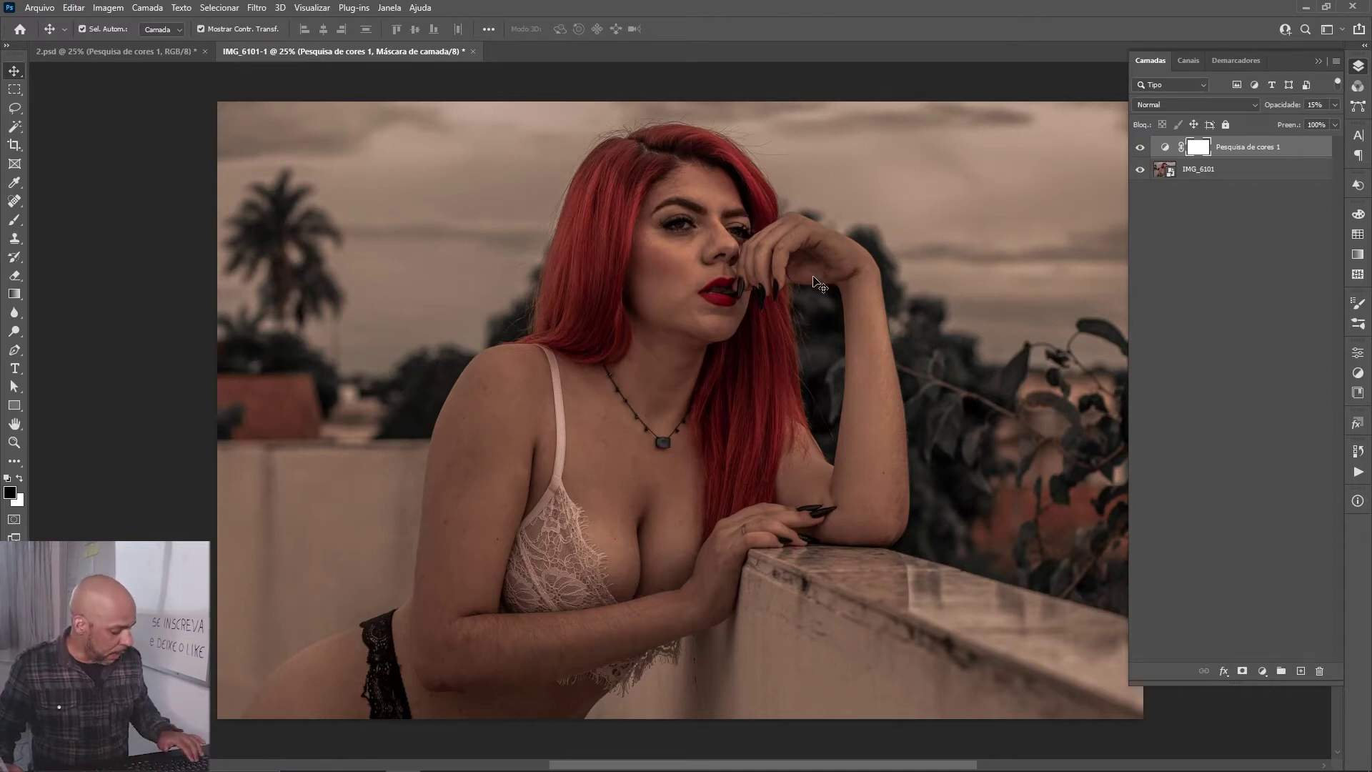
pyautogui.press('w')
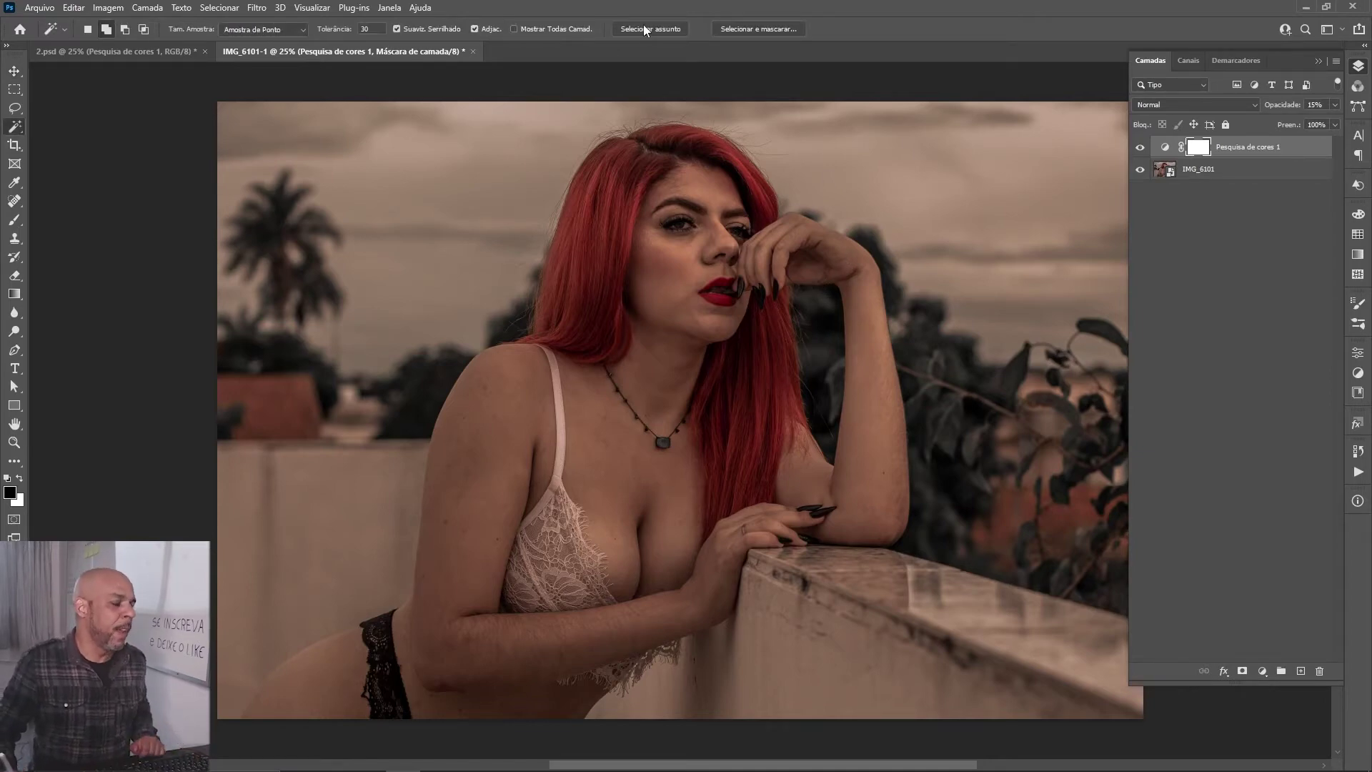
# Step: Select the woman and fill that area of the Pesquisa de cores 1 mask with black, then check the mask
pyautogui.click(642, 30)
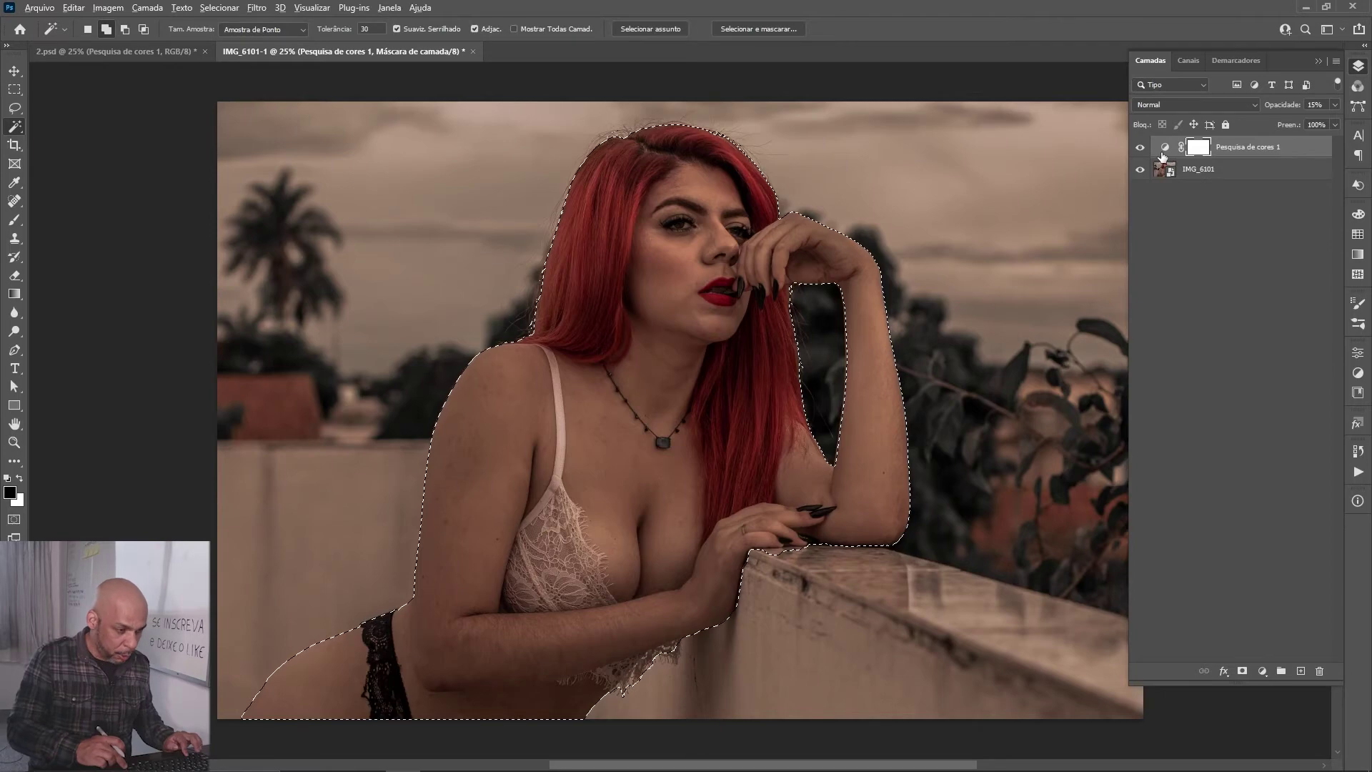
pyautogui.hotkey('alt', 'BackSpace')
pyautogui.hotkey('ctrl', 'd')
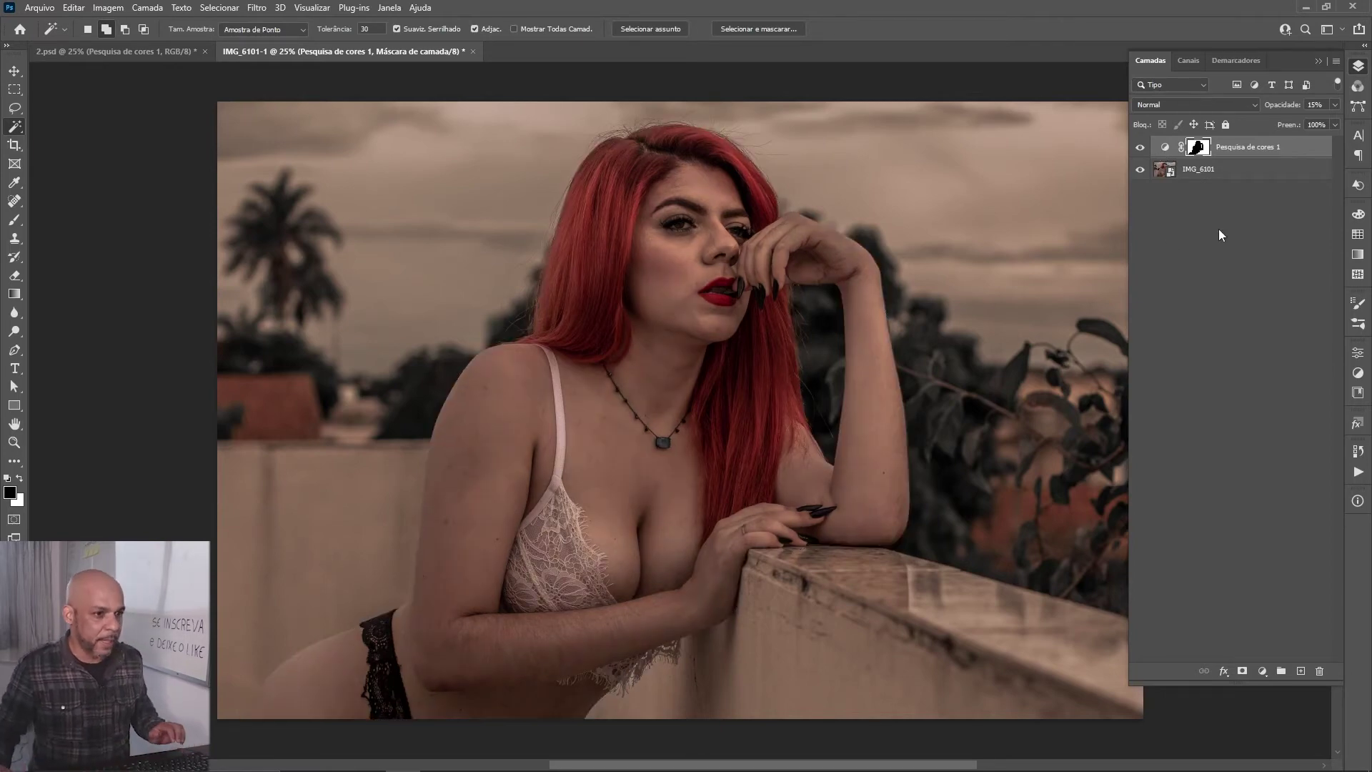
pyautogui.keyDown('alt'); pyautogui.click(1198, 148); pyautogui.keyUp('alt')
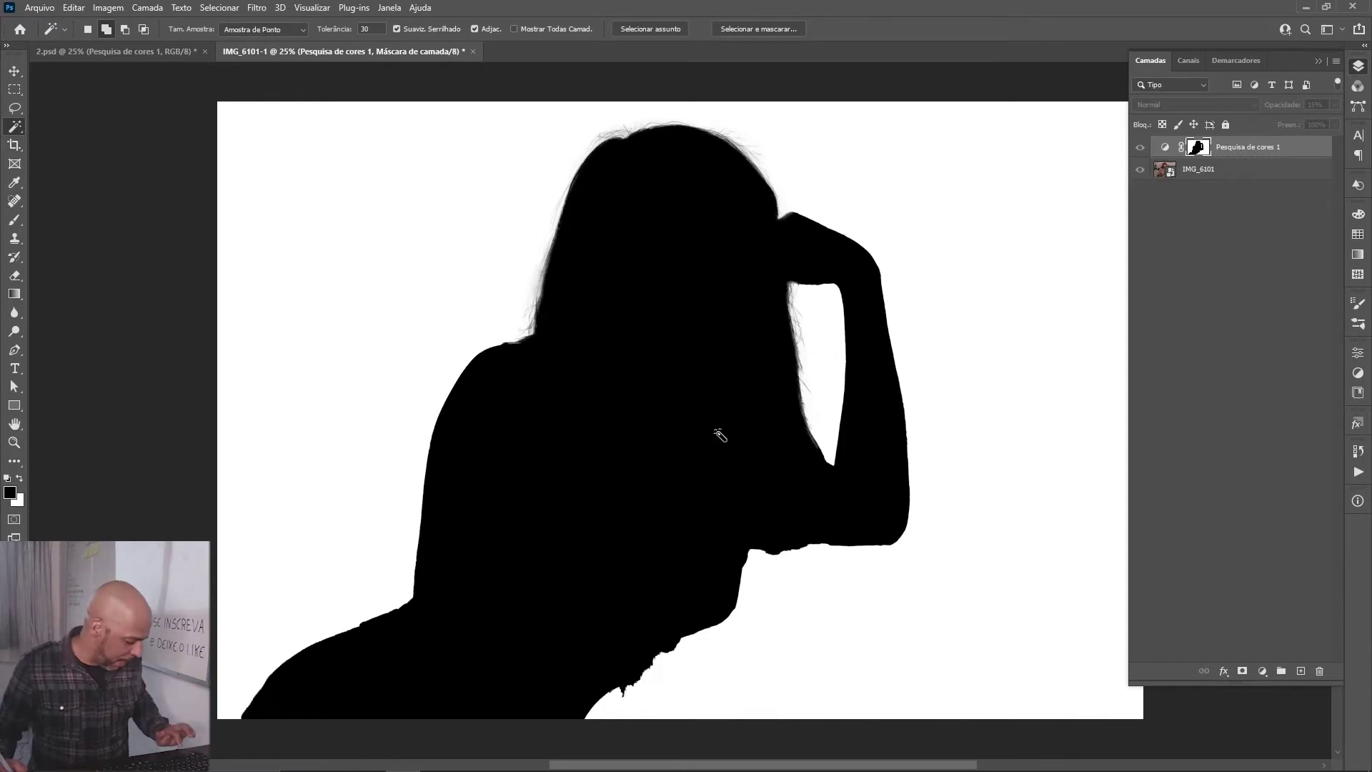
pyautogui.click(1166, 148)
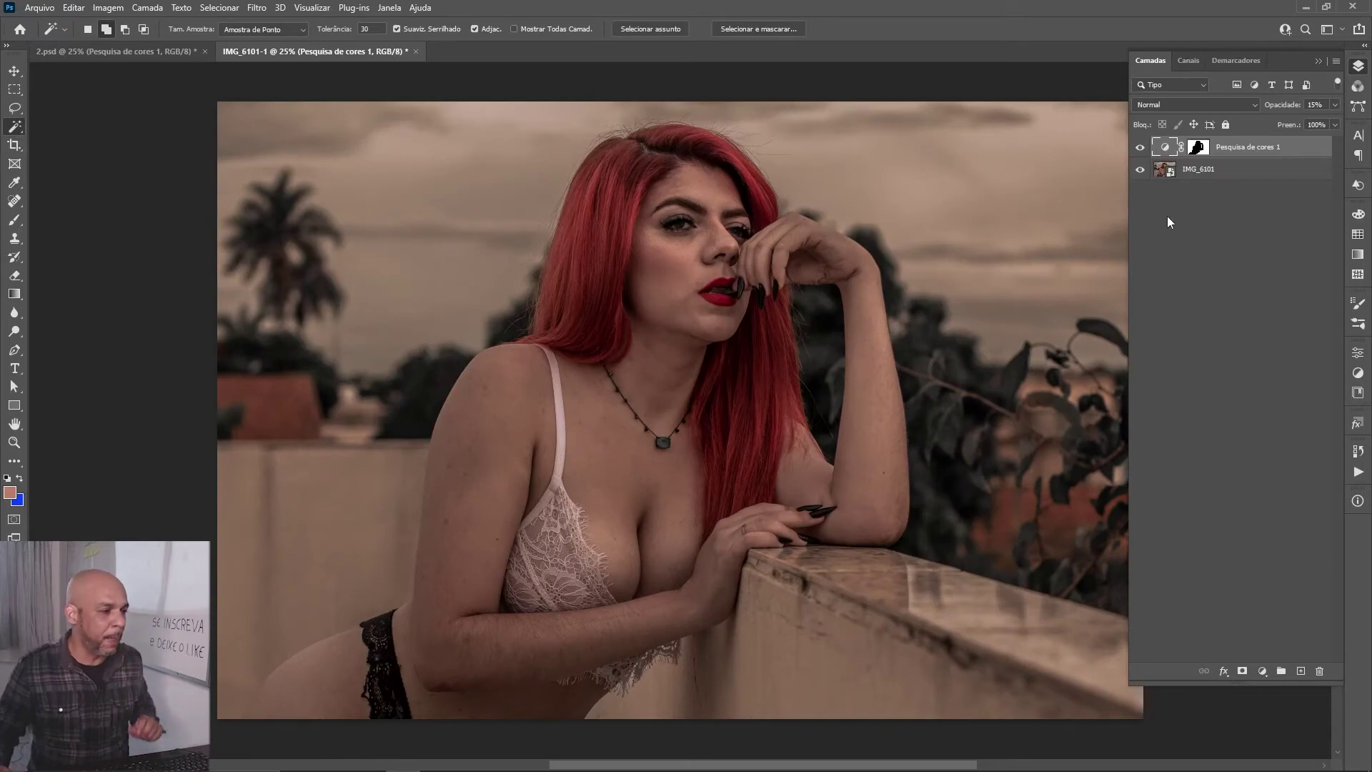
pyautogui.click(1199, 216)
pyautogui.press('v')
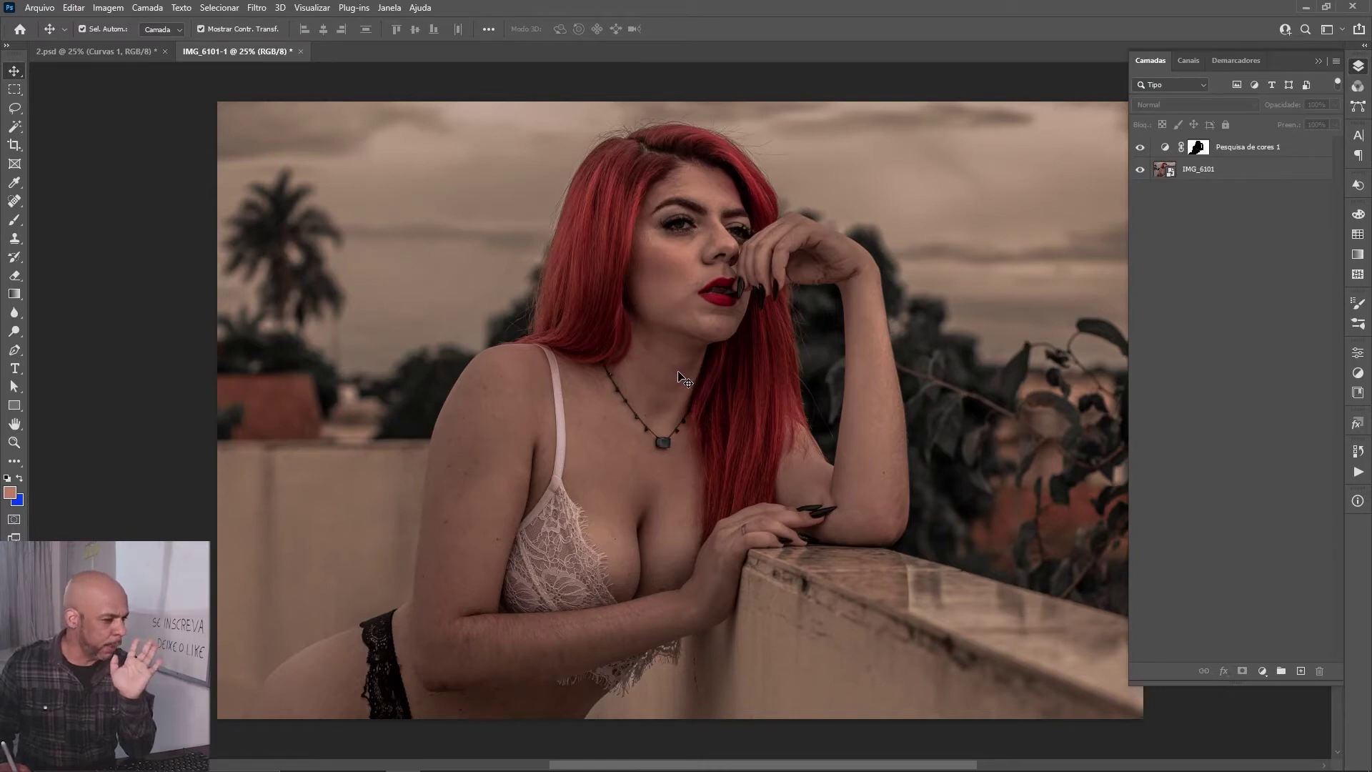
# Step: Add a Curves layer lifting RGB input 62 to output 97
pyautogui.click(1270, 150)
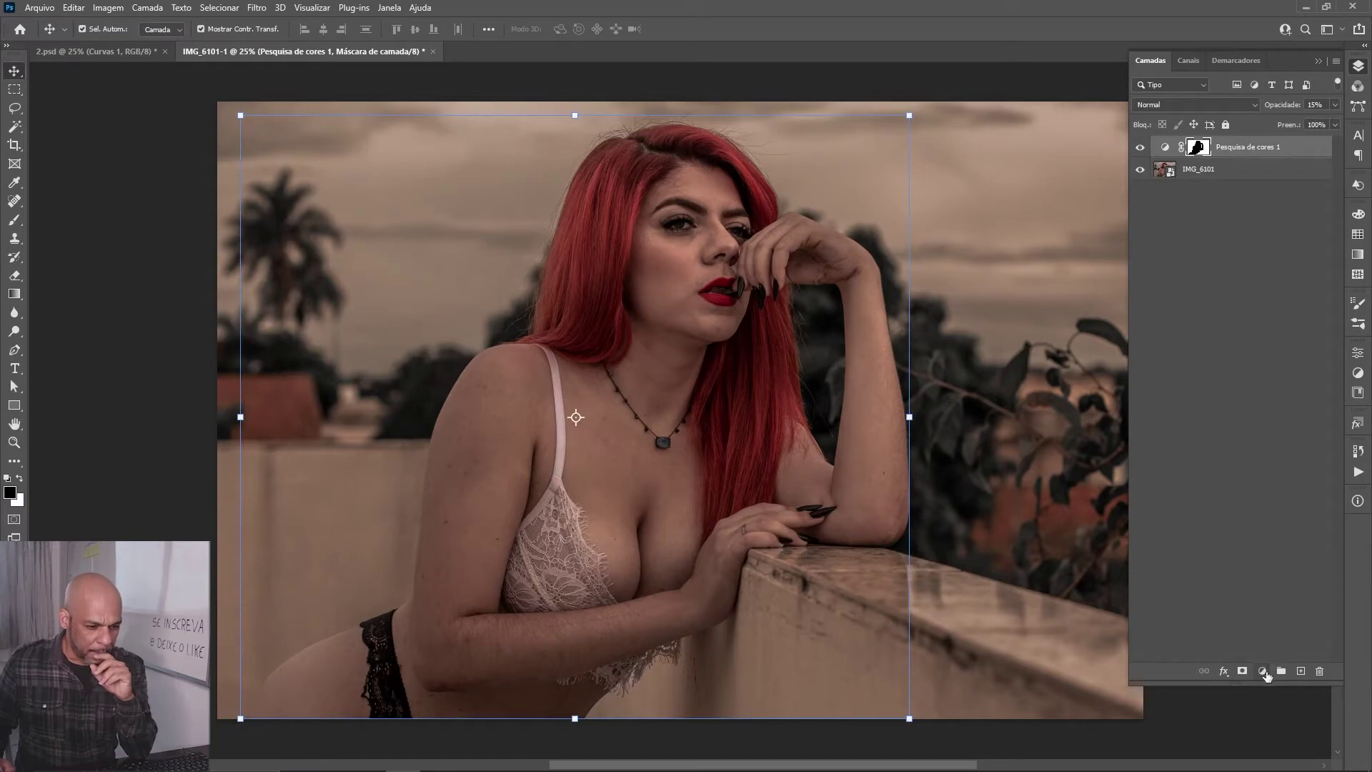
pyautogui.click(1263, 672)
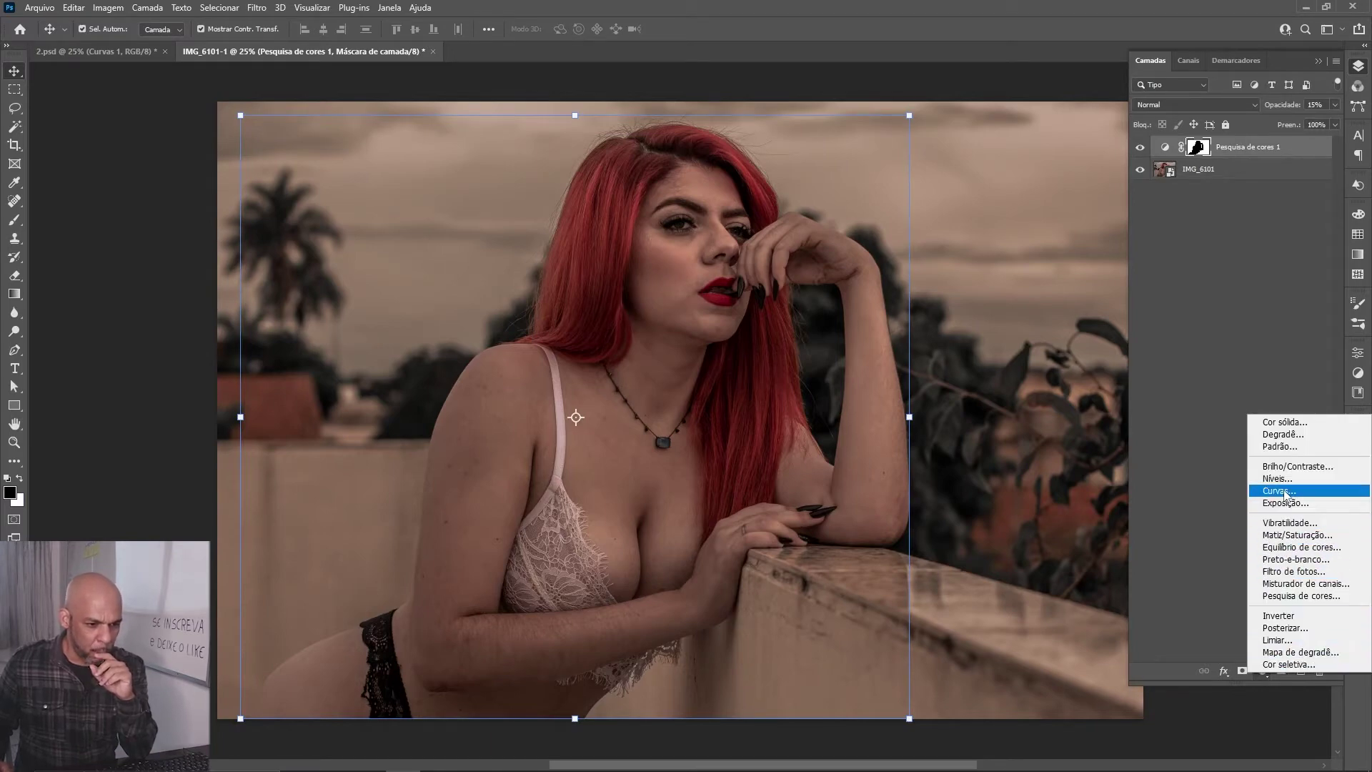
pyautogui.click(1280, 491)
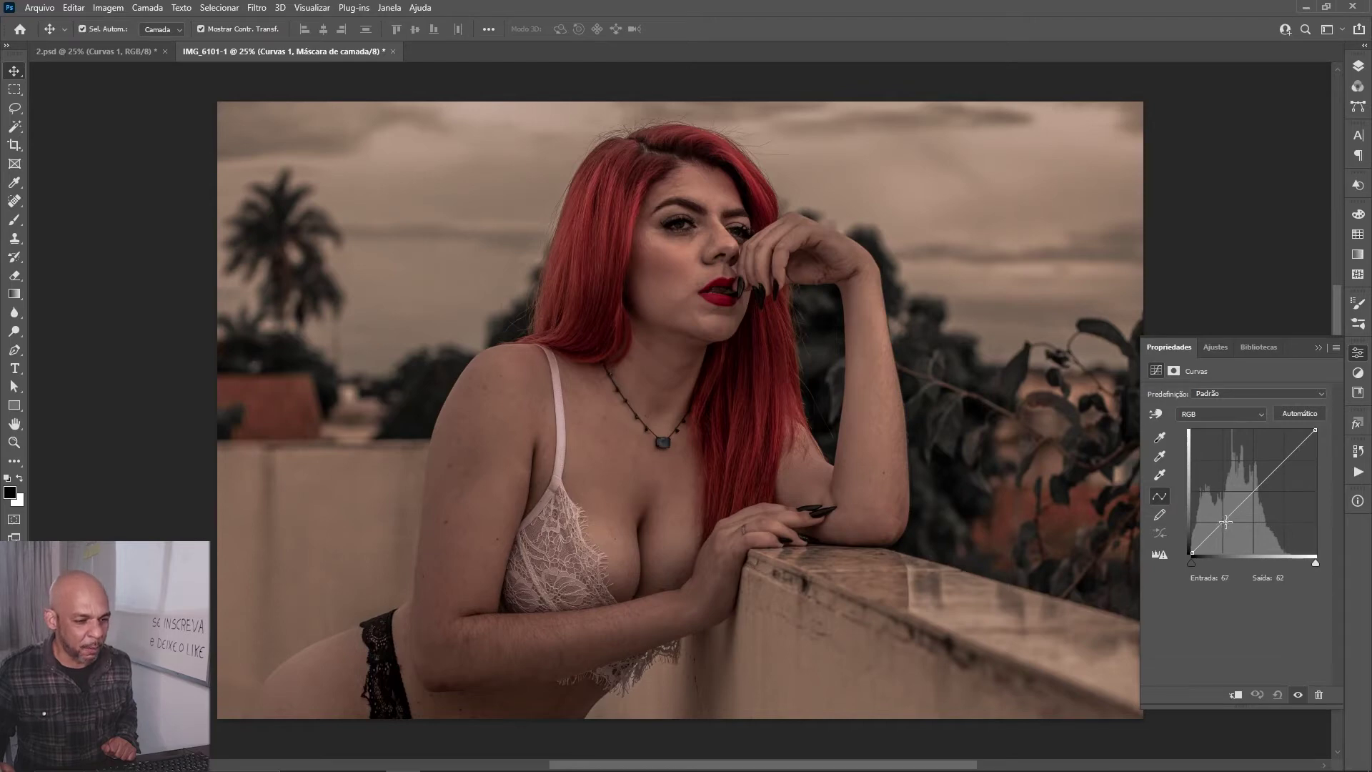
pyautogui.moveTo(1226, 521); pyautogui.dragTo(1223, 501)
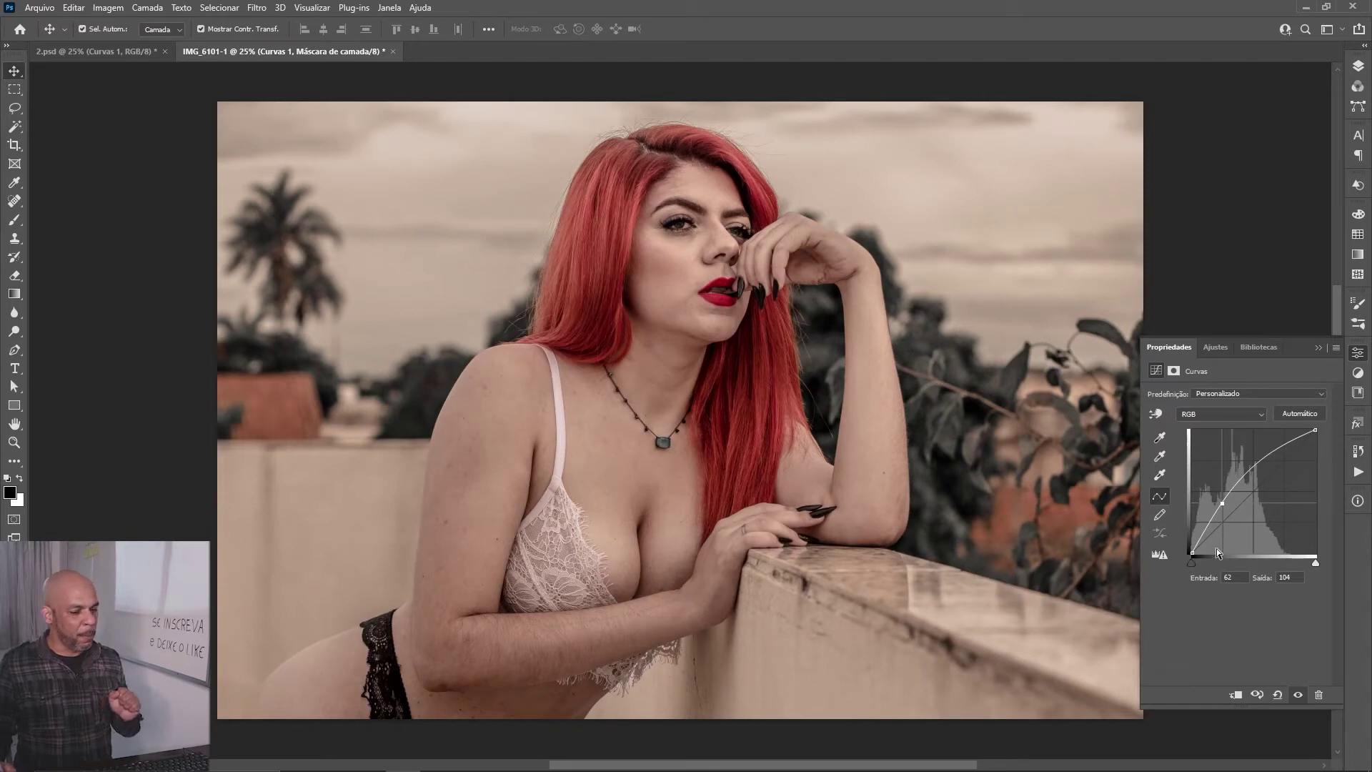
pyautogui.moveTo(1223, 504); pyautogui.dragTo(1225, 506)
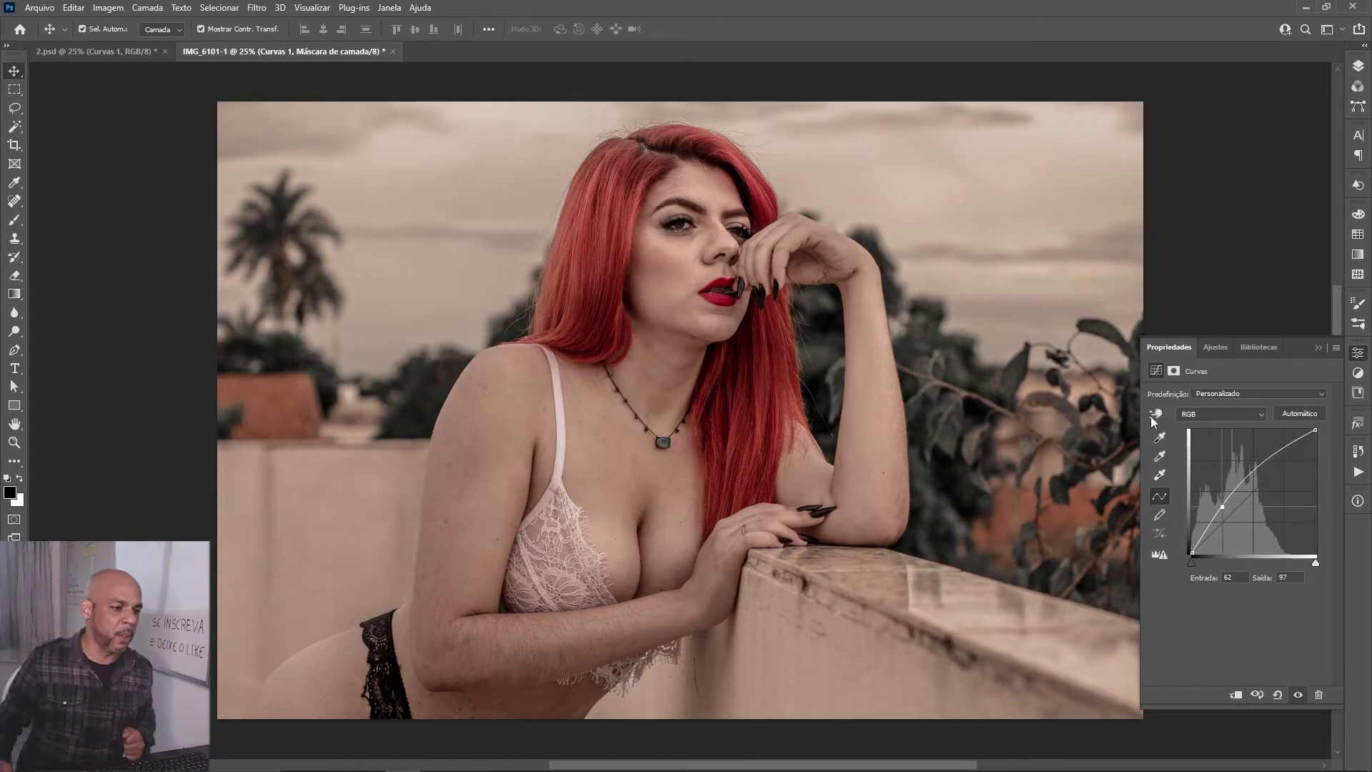
pyautogui.click(1359, 66)
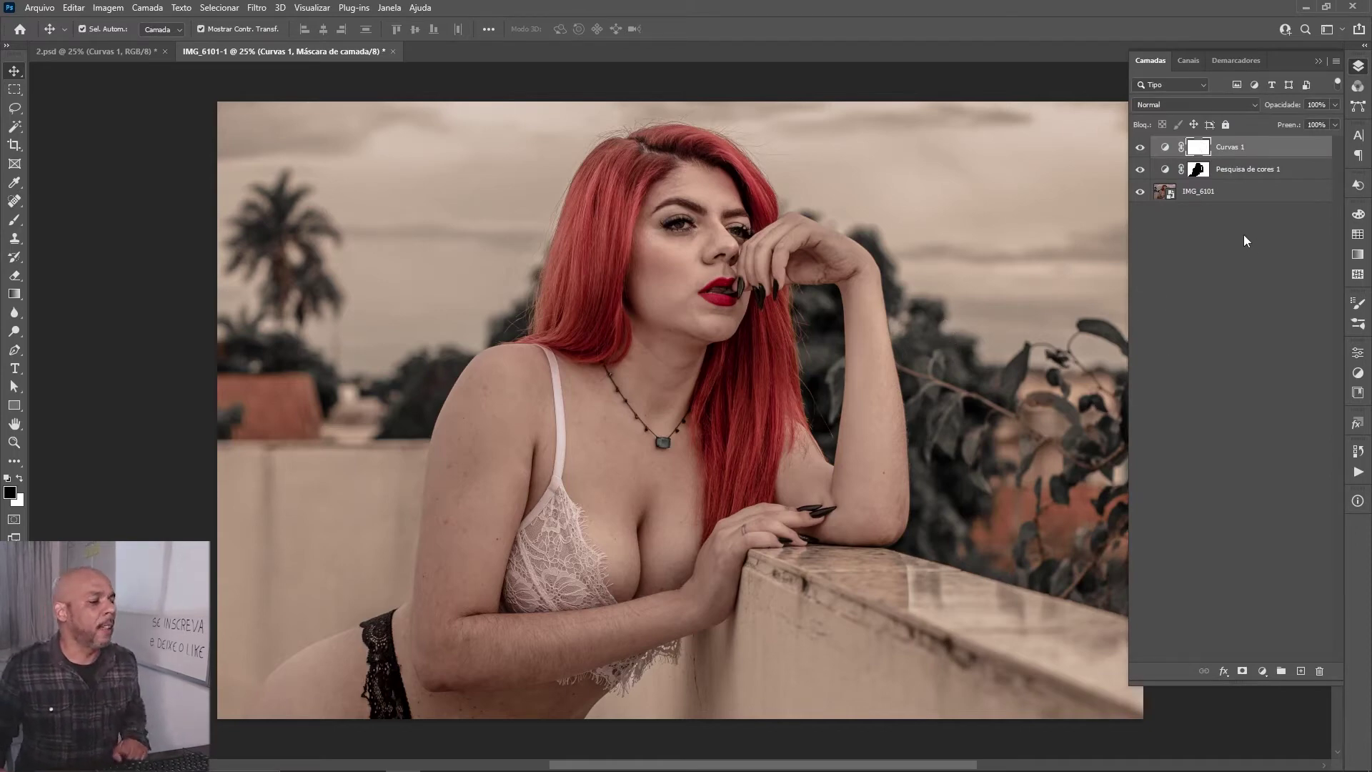
# Step: Add a Cor seletiva adjustment layer directly above Pesquisa de cores 1
pyautogui.click(1250, 168)
pyautogui.click(1265, 671)
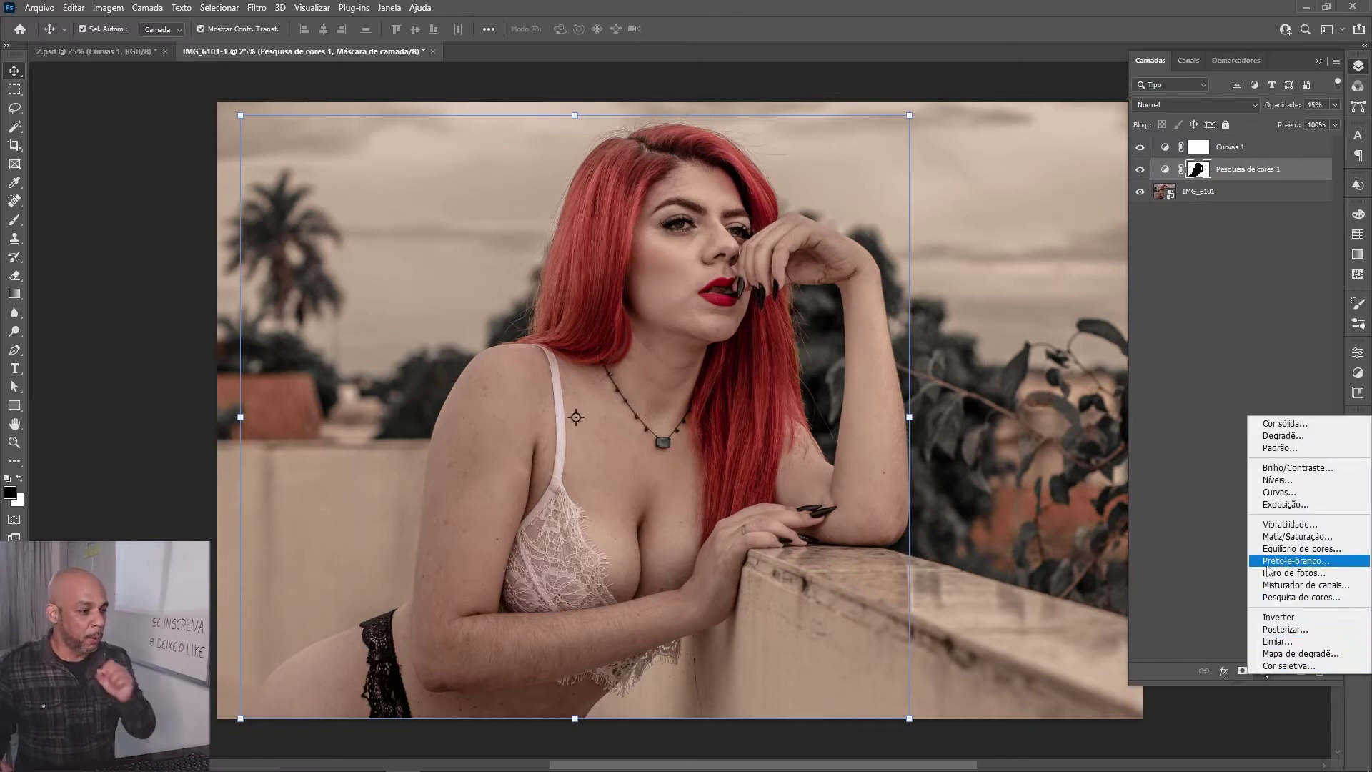
pyautogui.click(1291, 665)
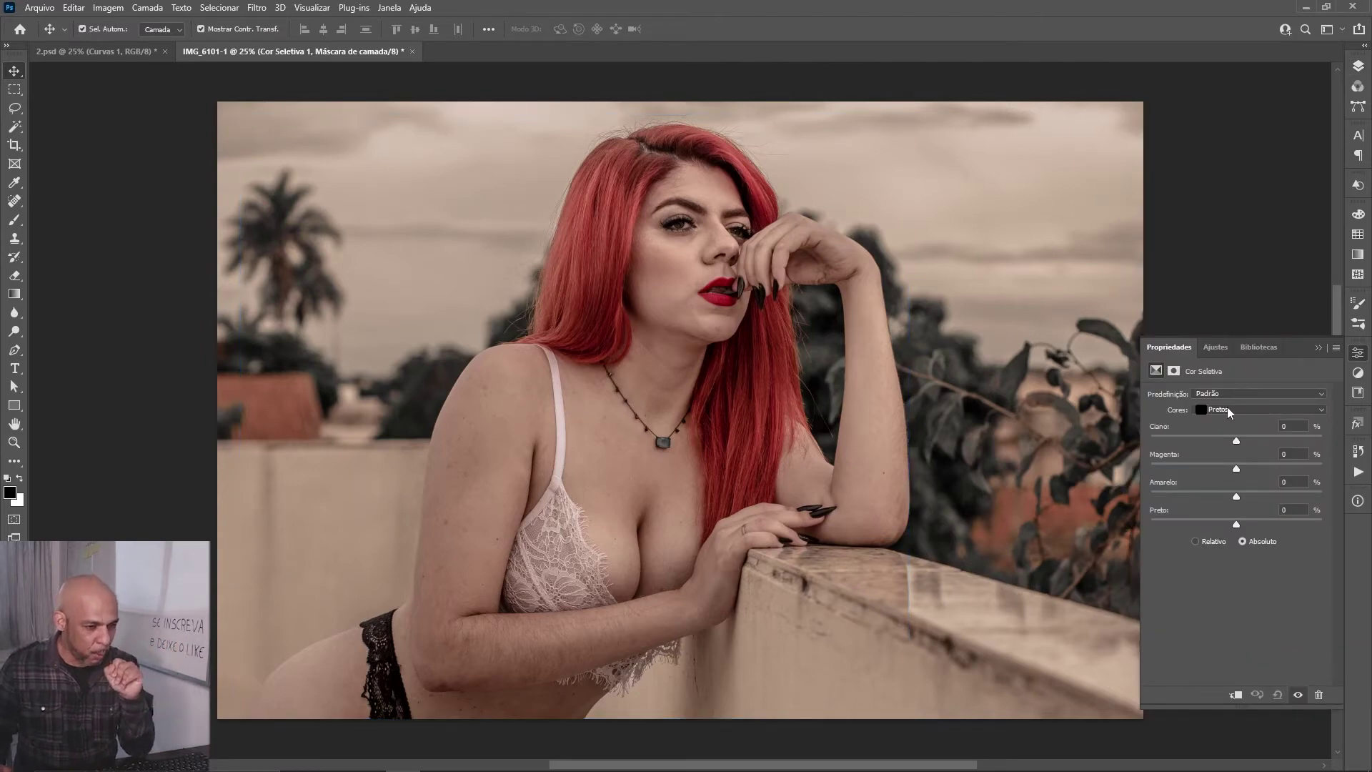
# Step: Set Selective Color Yellows to Cyan −100, Magenta +86, Yellow +88, Black −37
pyautogui.click(1230, 410)
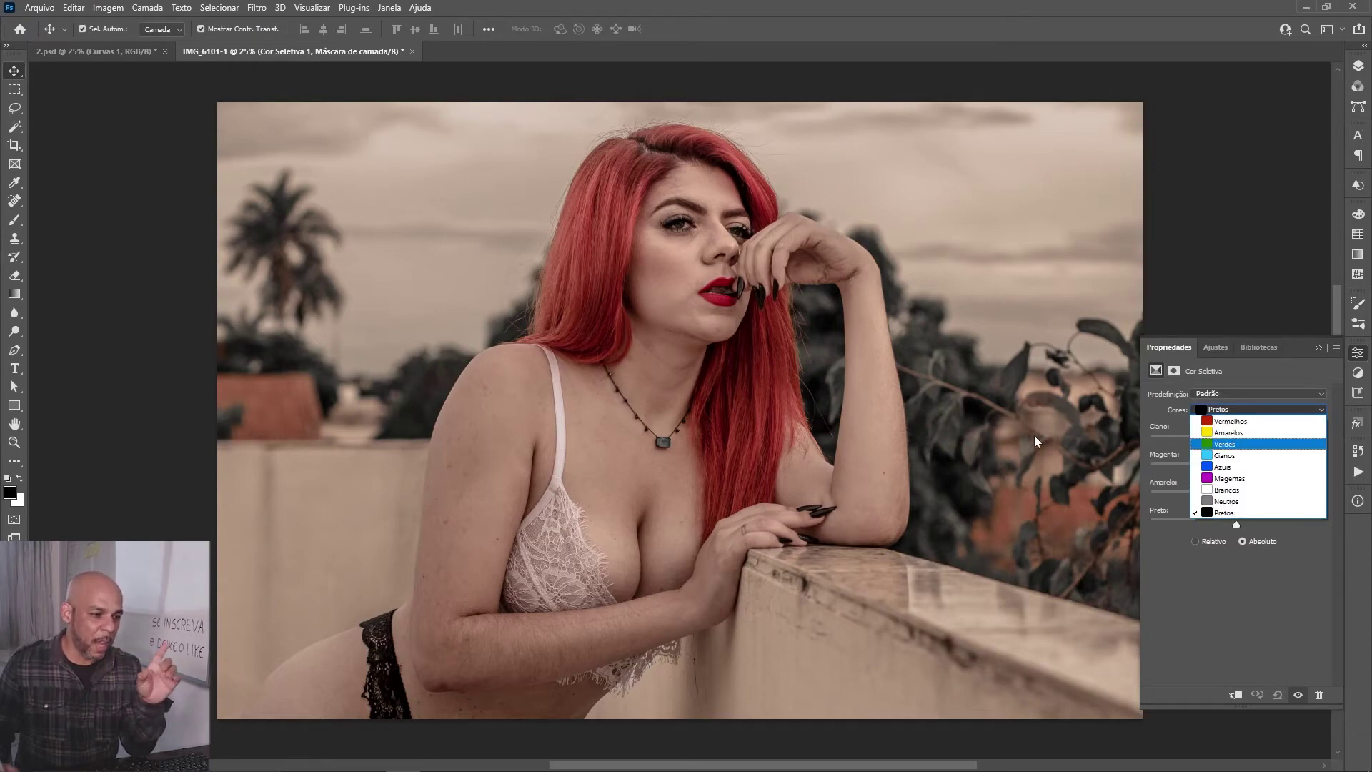
pyautogui.click(1215, 432)
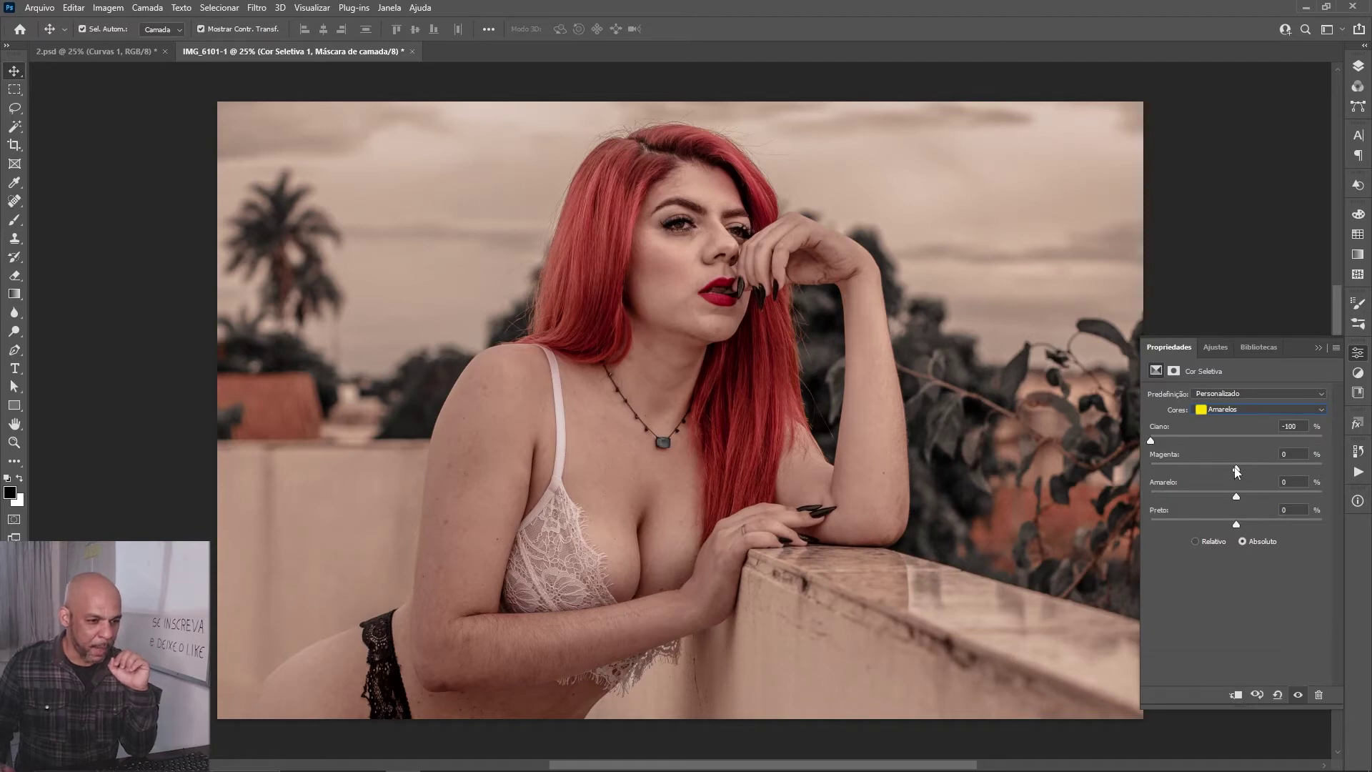
pyautogui.write('5')
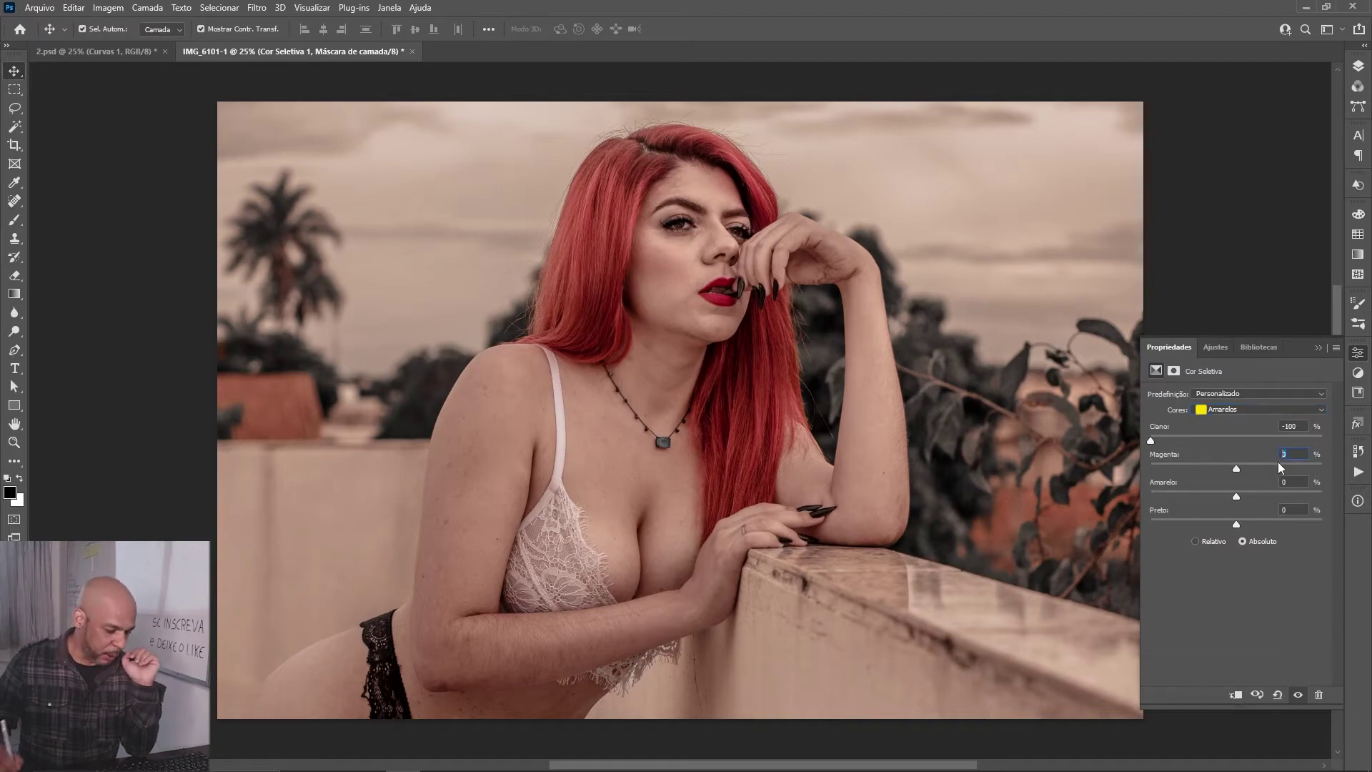
pyautogui.press('BackSpace')
pyautogui.write('86')
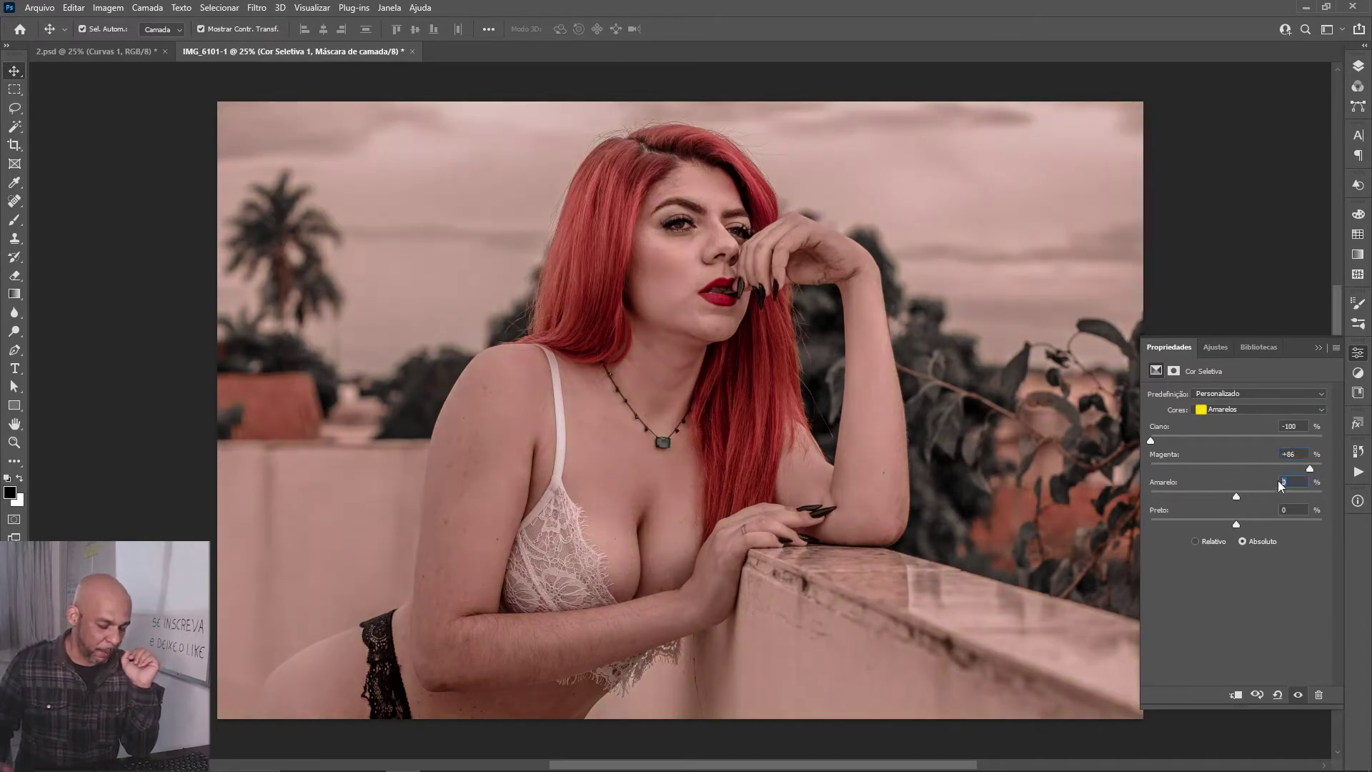
pyautogui.write('88')
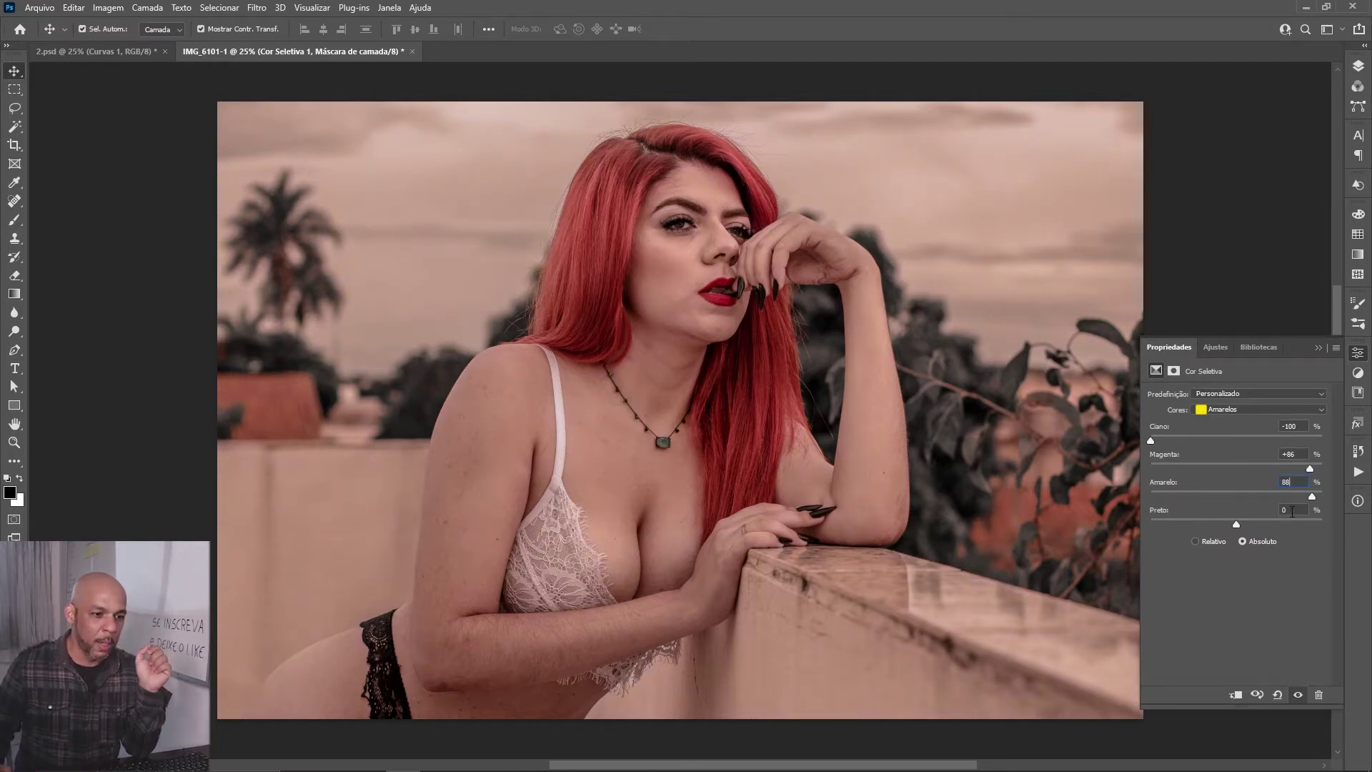
pyautogui.write('-37')
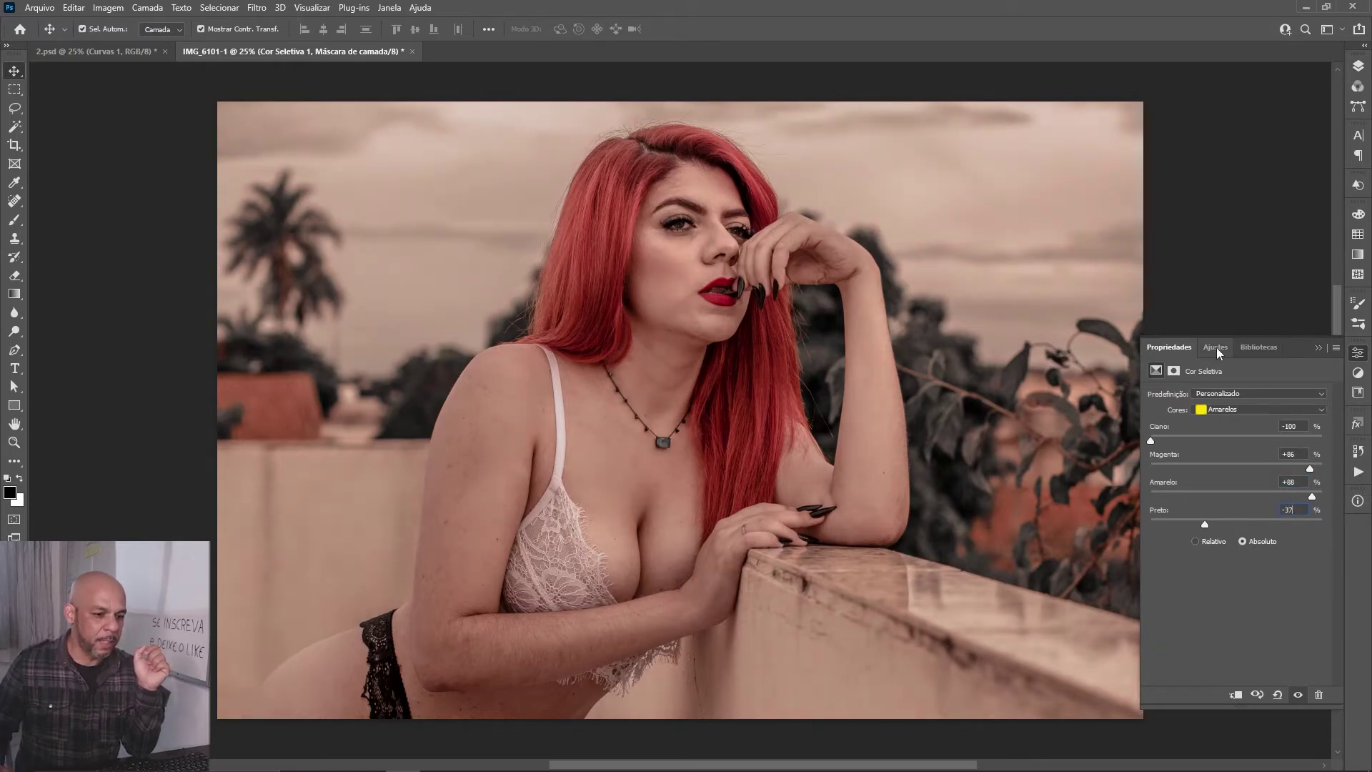
# Step: Set Greens to Cyan −100, Magenta +100, Yellow +100, then hide the layer to compare
pyautogui.click(1233, 410)
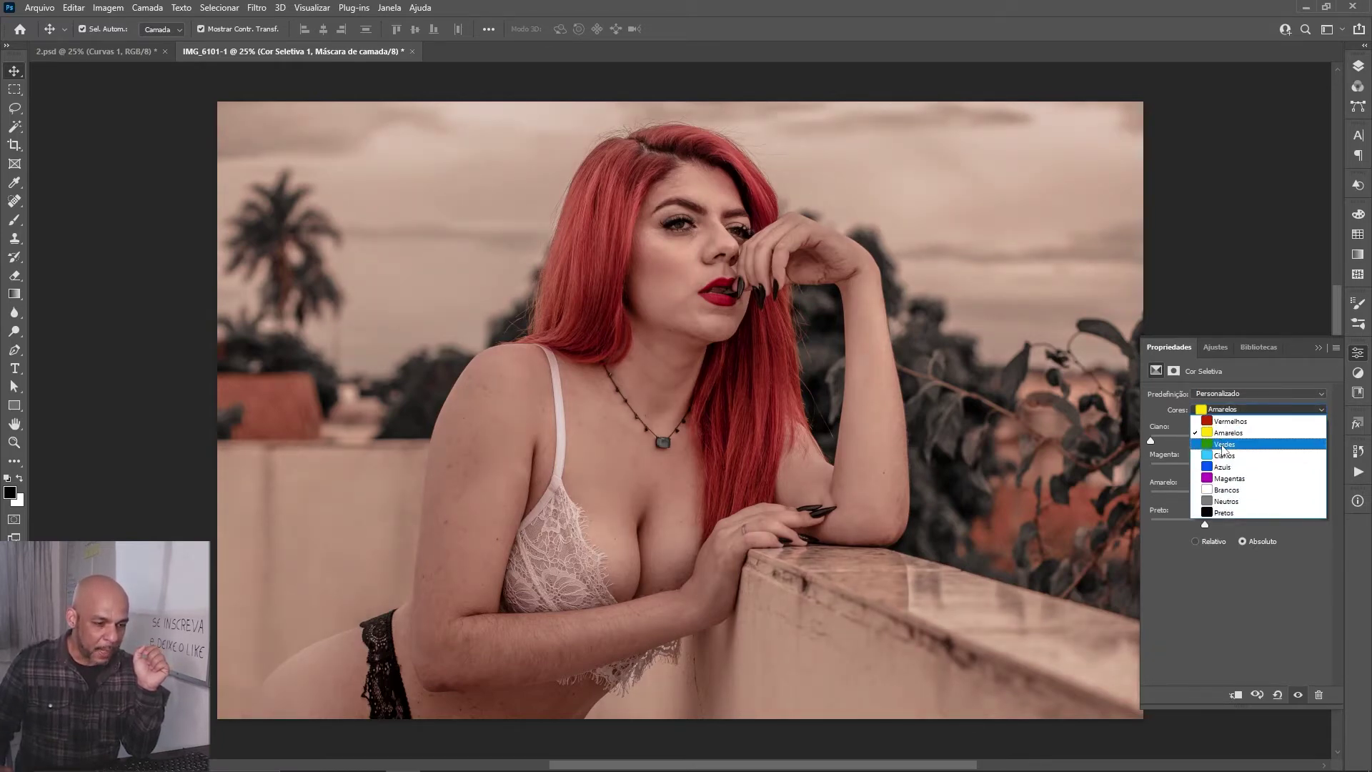
pyautogui.click(1224, 440)
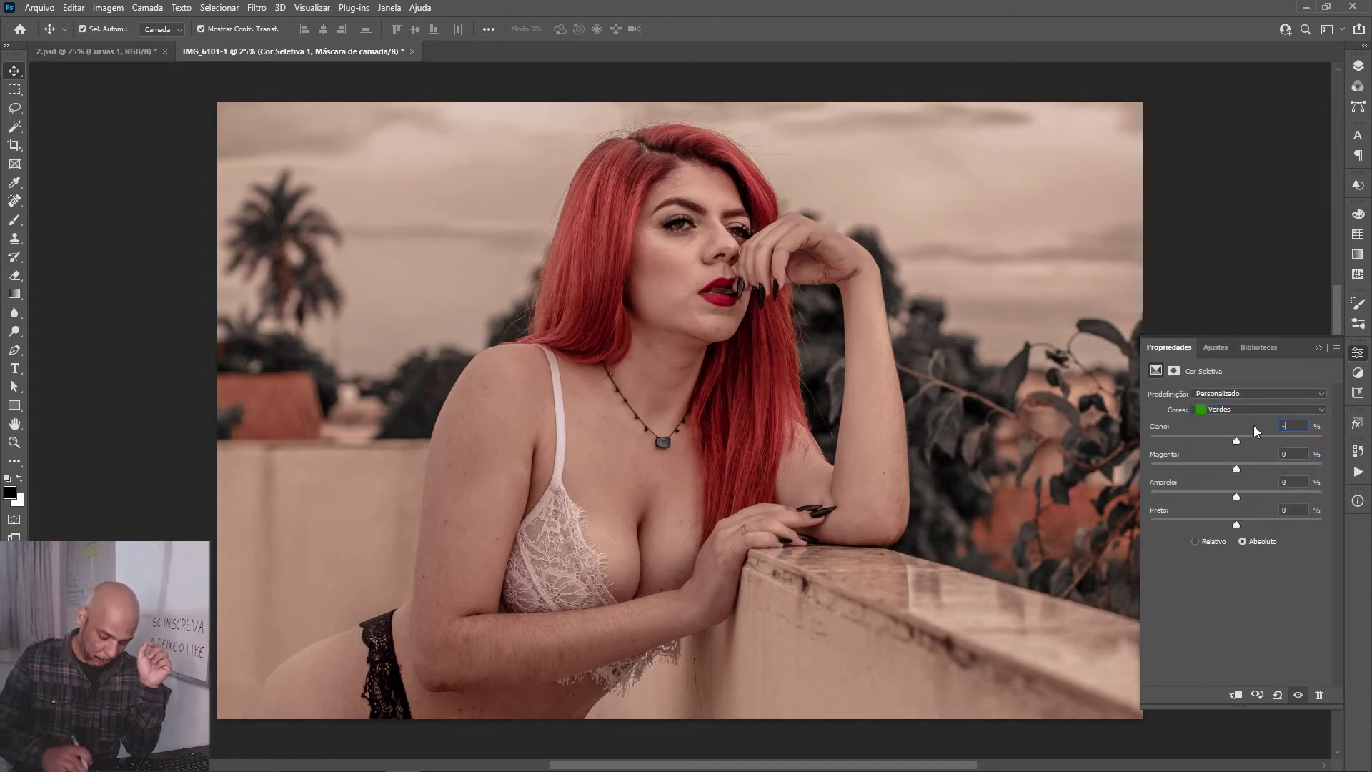
pyautogui.write('-100')
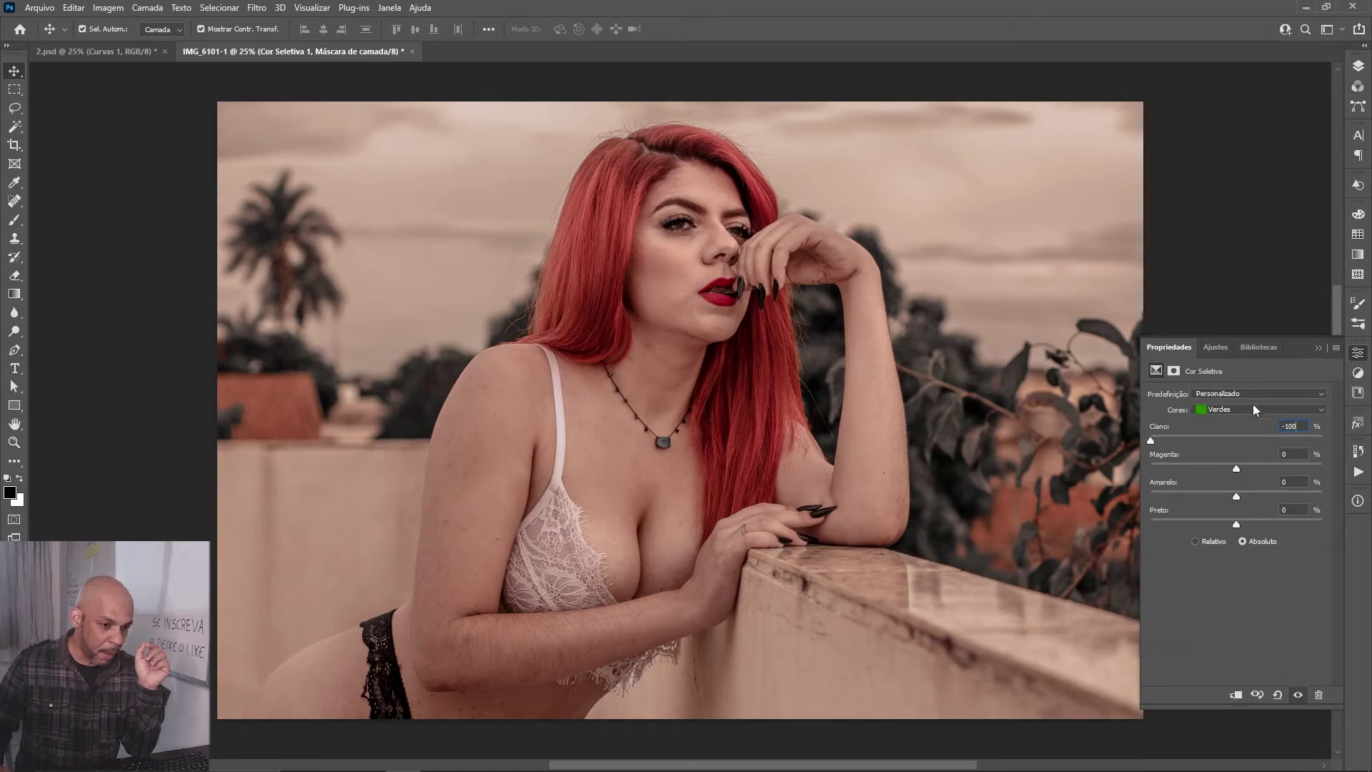
pyautogui.click(1293, 454)
pyautogui.write('100100')
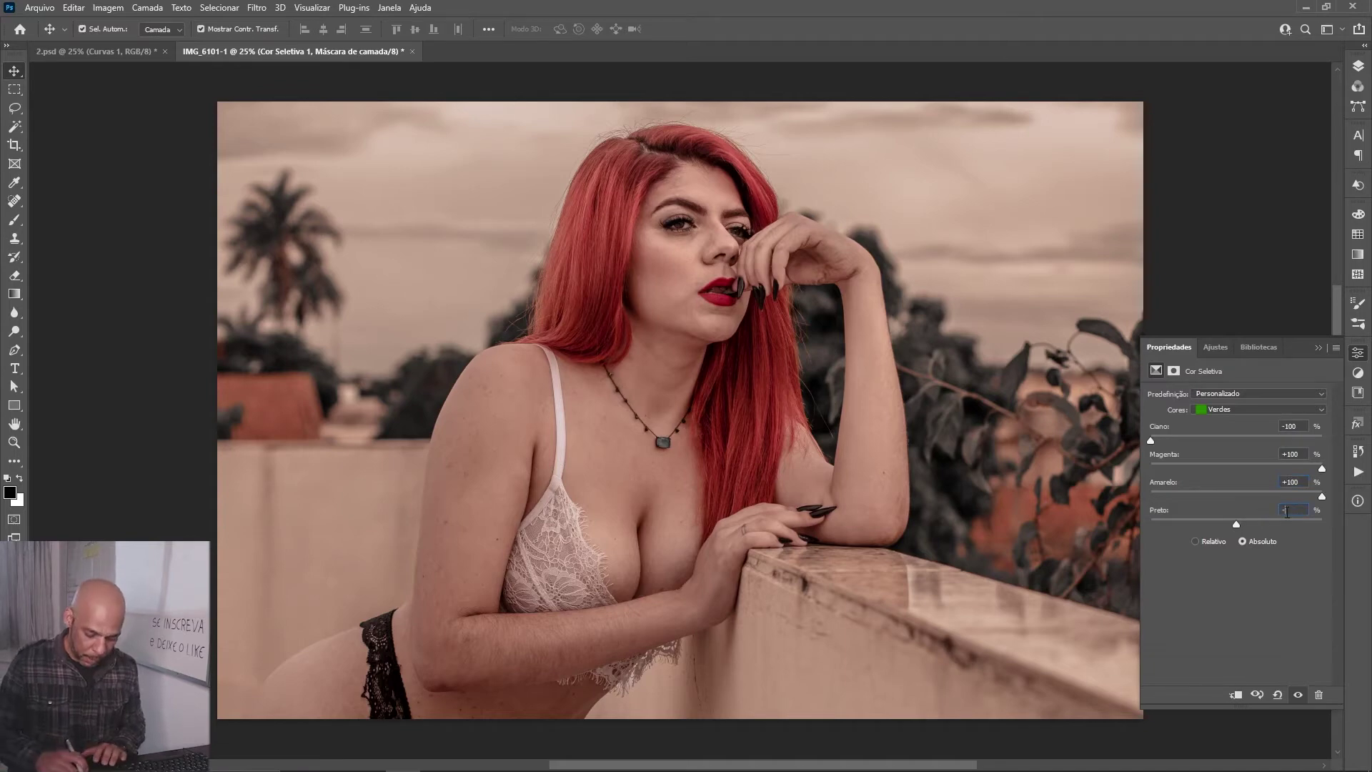
pyautogui.write('-13')
pyautogui.press('F7')
pyautogui.click(1141, 169)
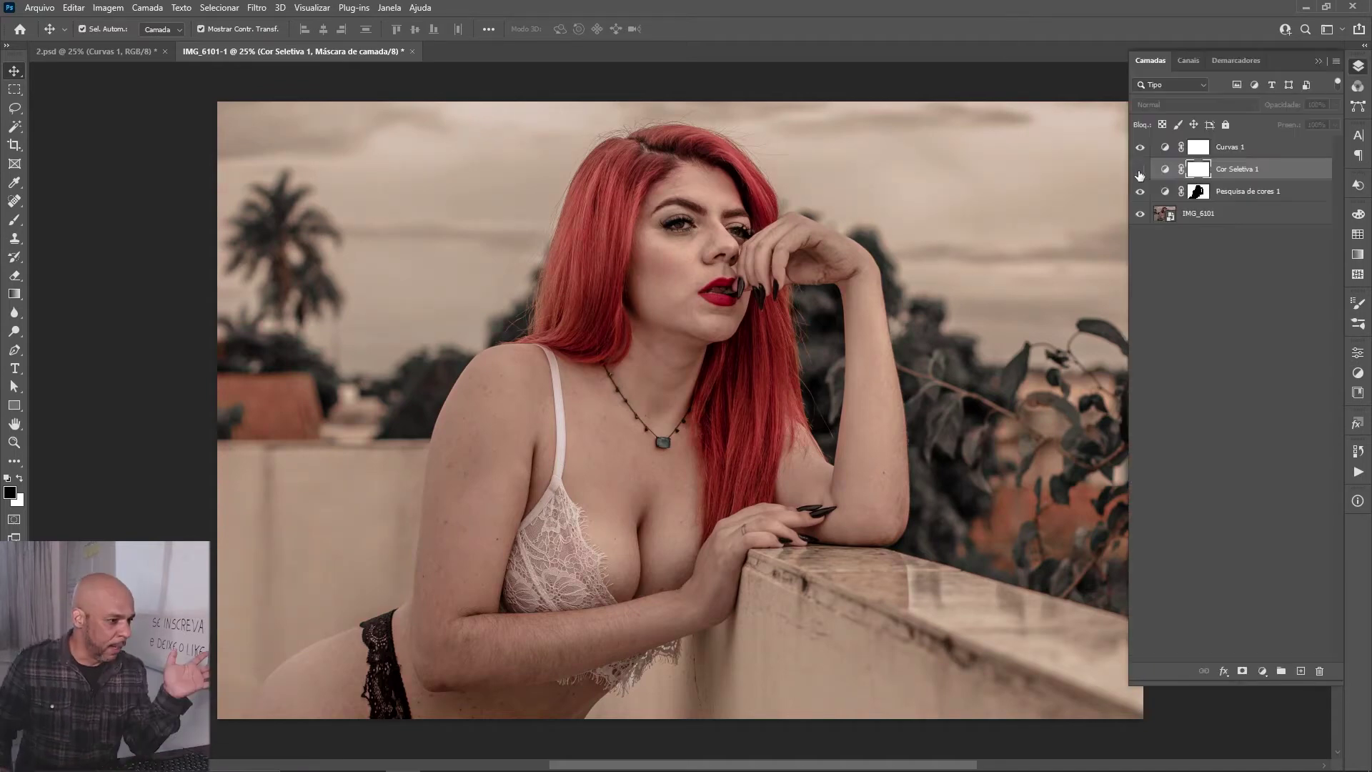
# Step: Toggle Cor Seletiva 1 off and on to compare, leaving it visible
pyautogui.click(1140, 170)
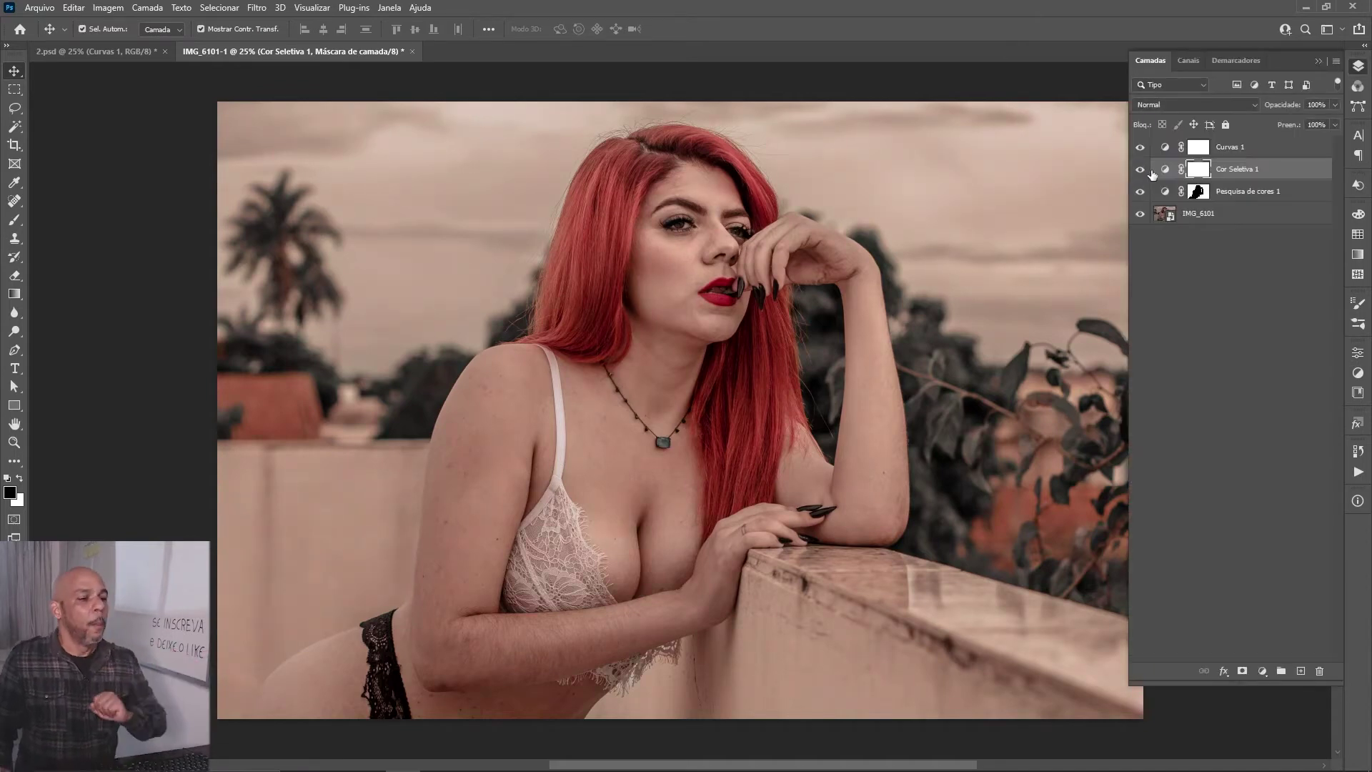
pyautogui.click(1140, 170)
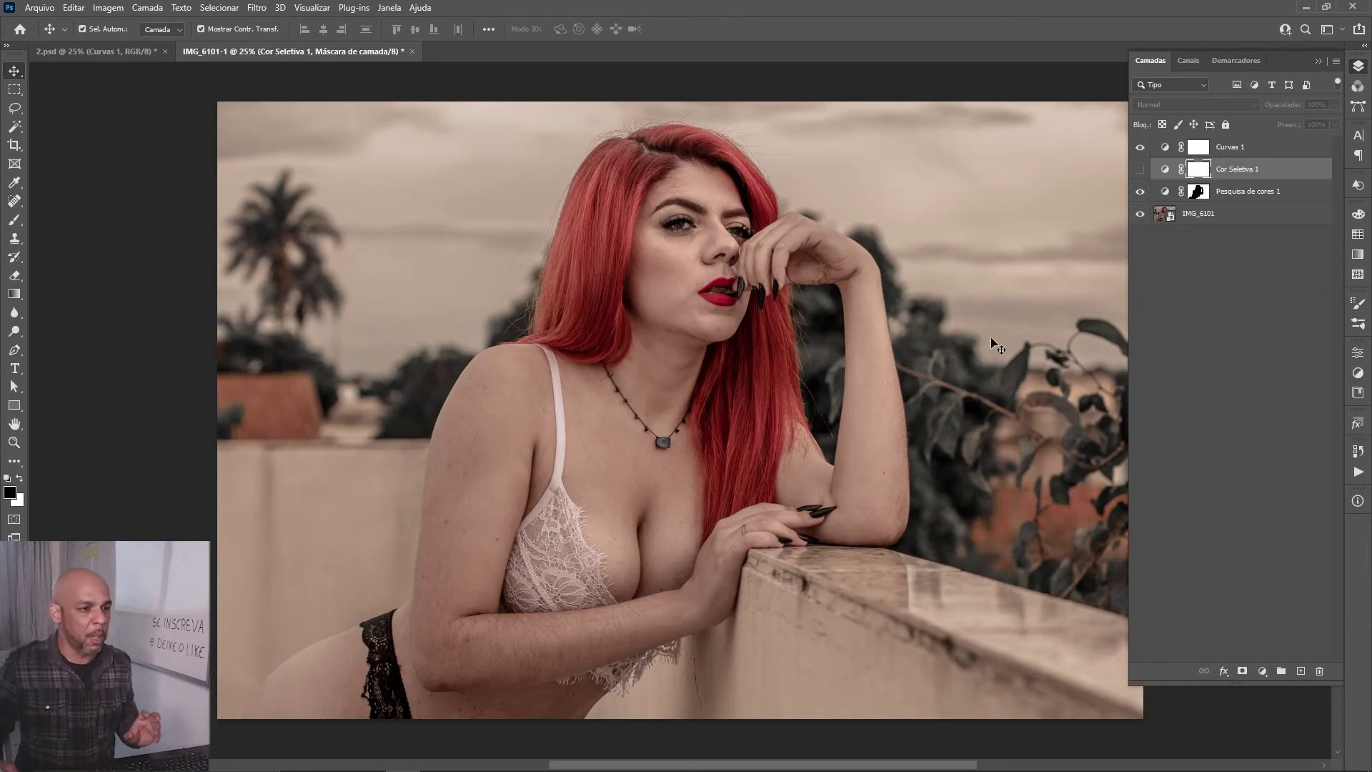
pyautogui.click(1141, 169)
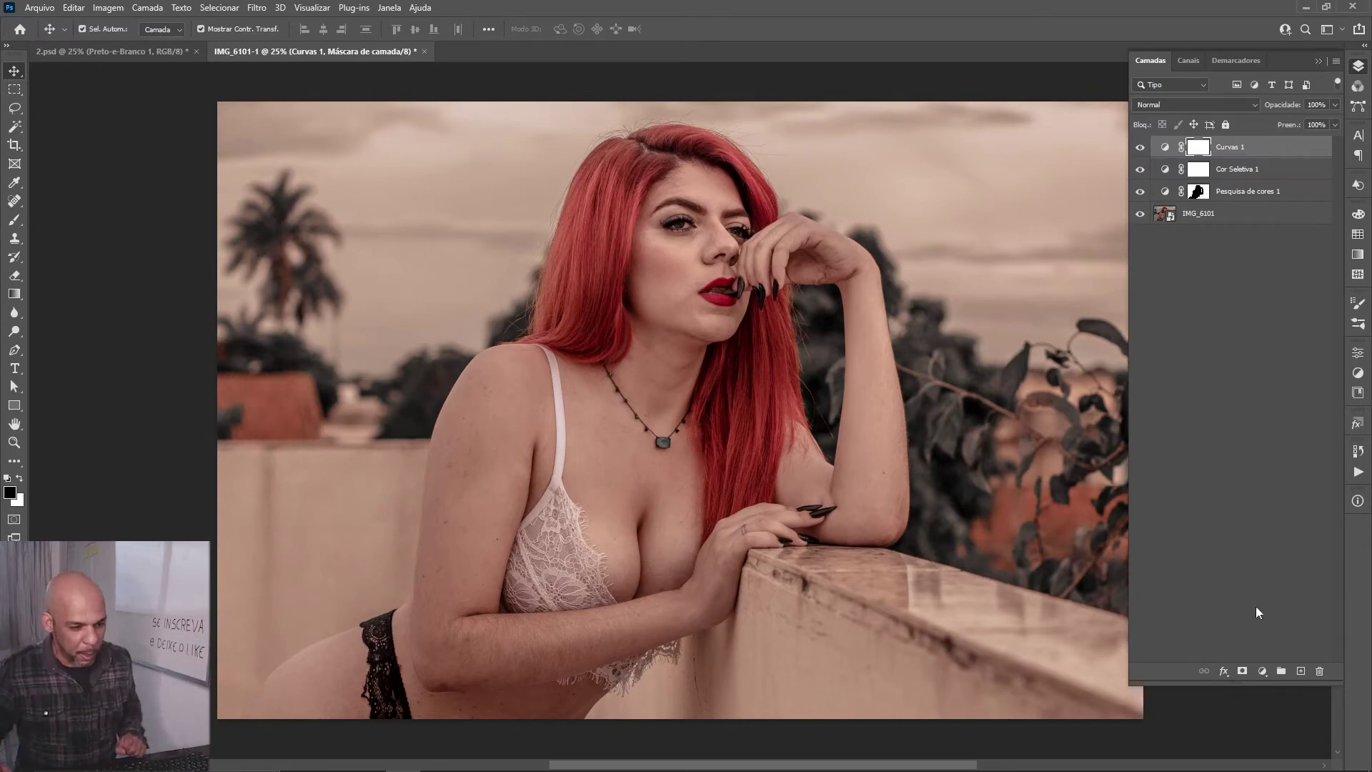
pyautogui.click(1268, 672)
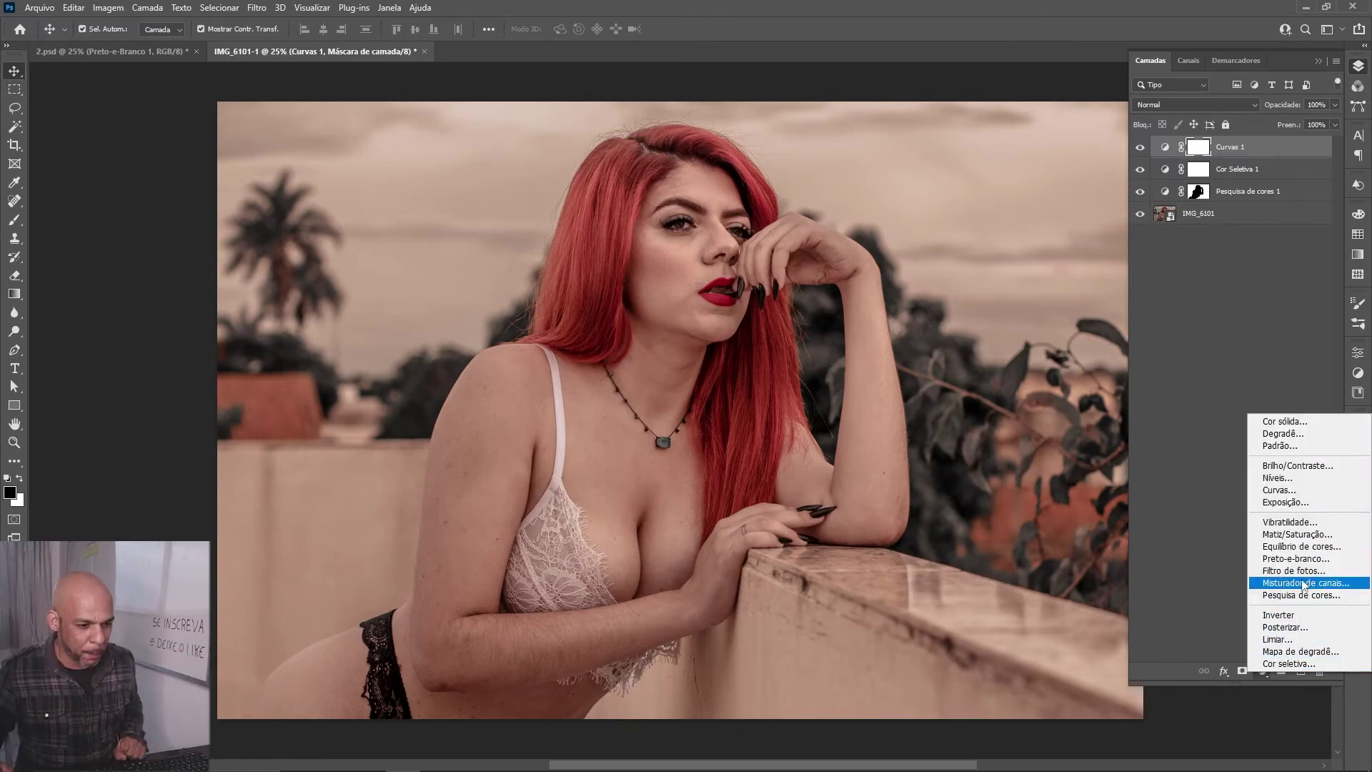
# Step: Add a Preto-e-branco layer in Escurecer mode at 40% opacity, toggling it to compare
pyautogui.click(1295, 559)
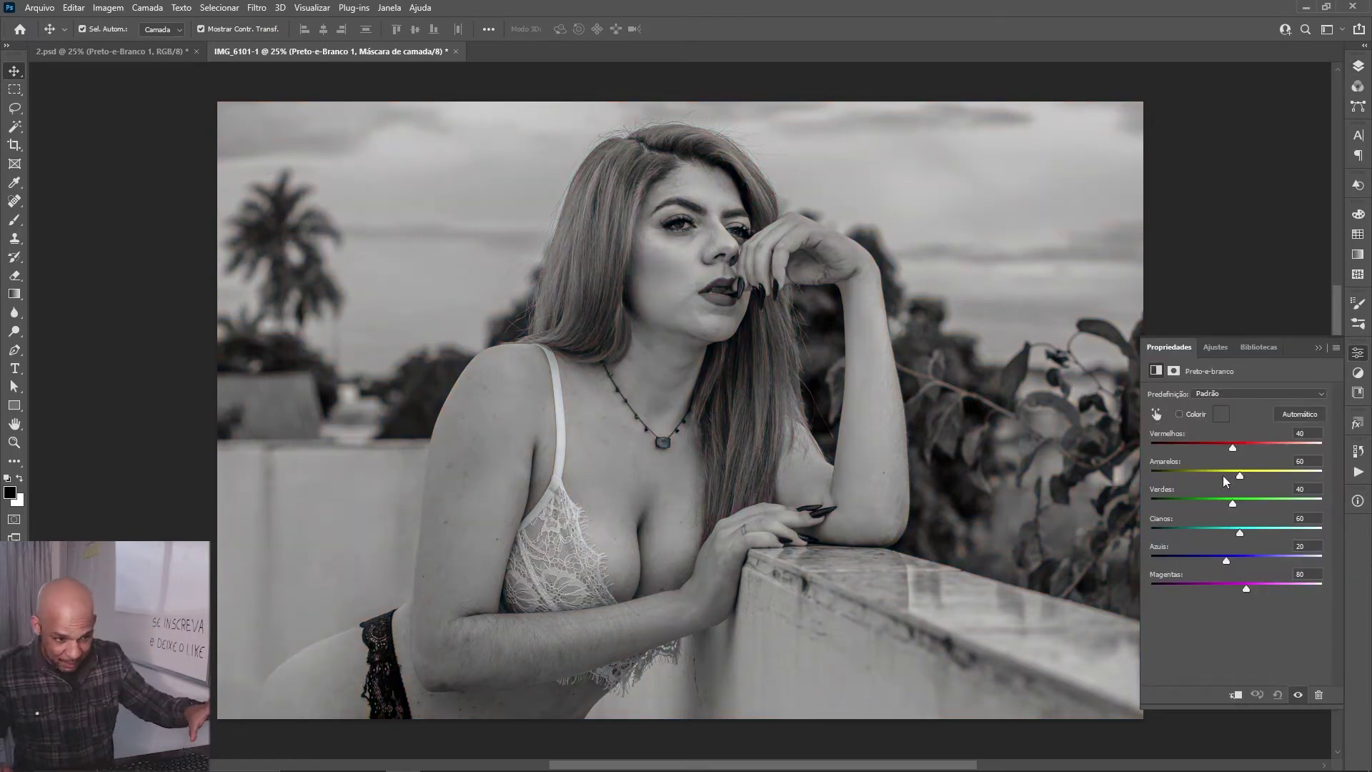
pyautogui.click(1358, 66)
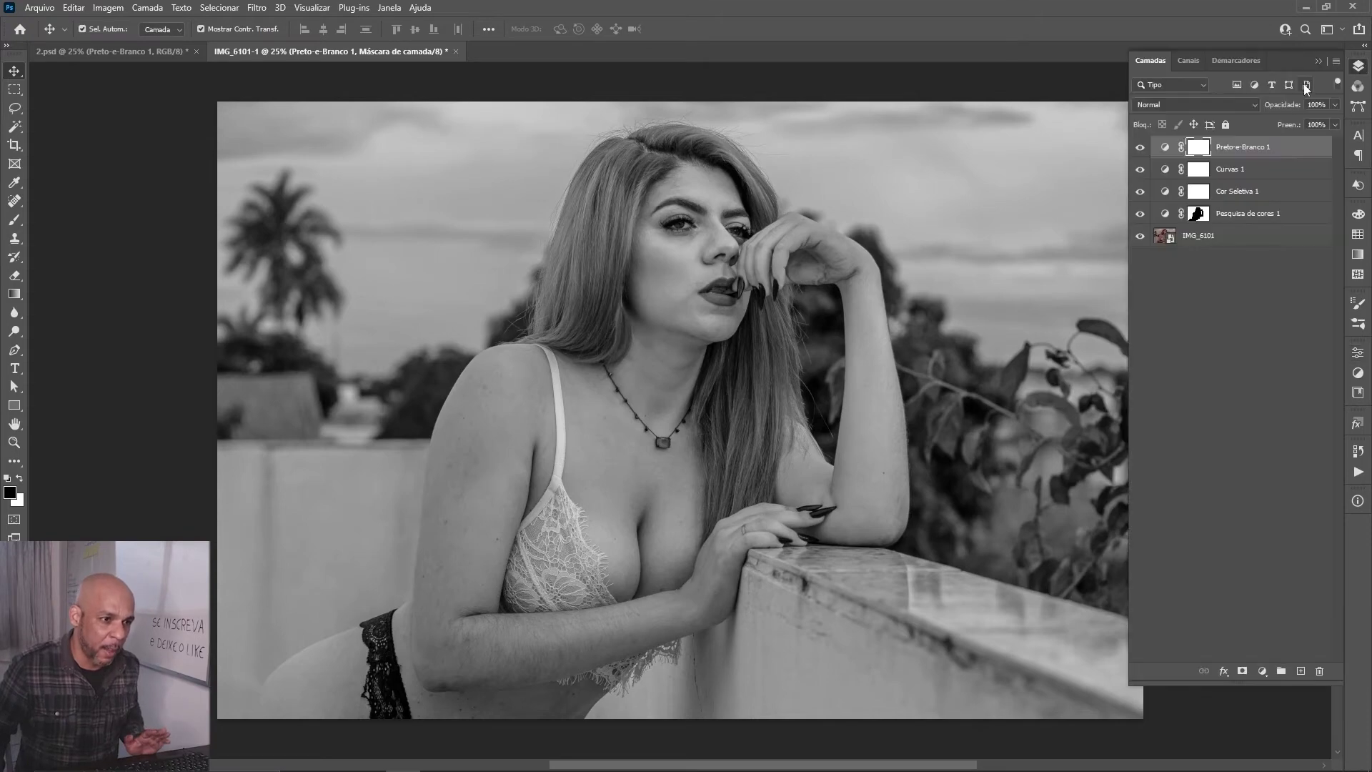
pyautogui.click(1177, 105)
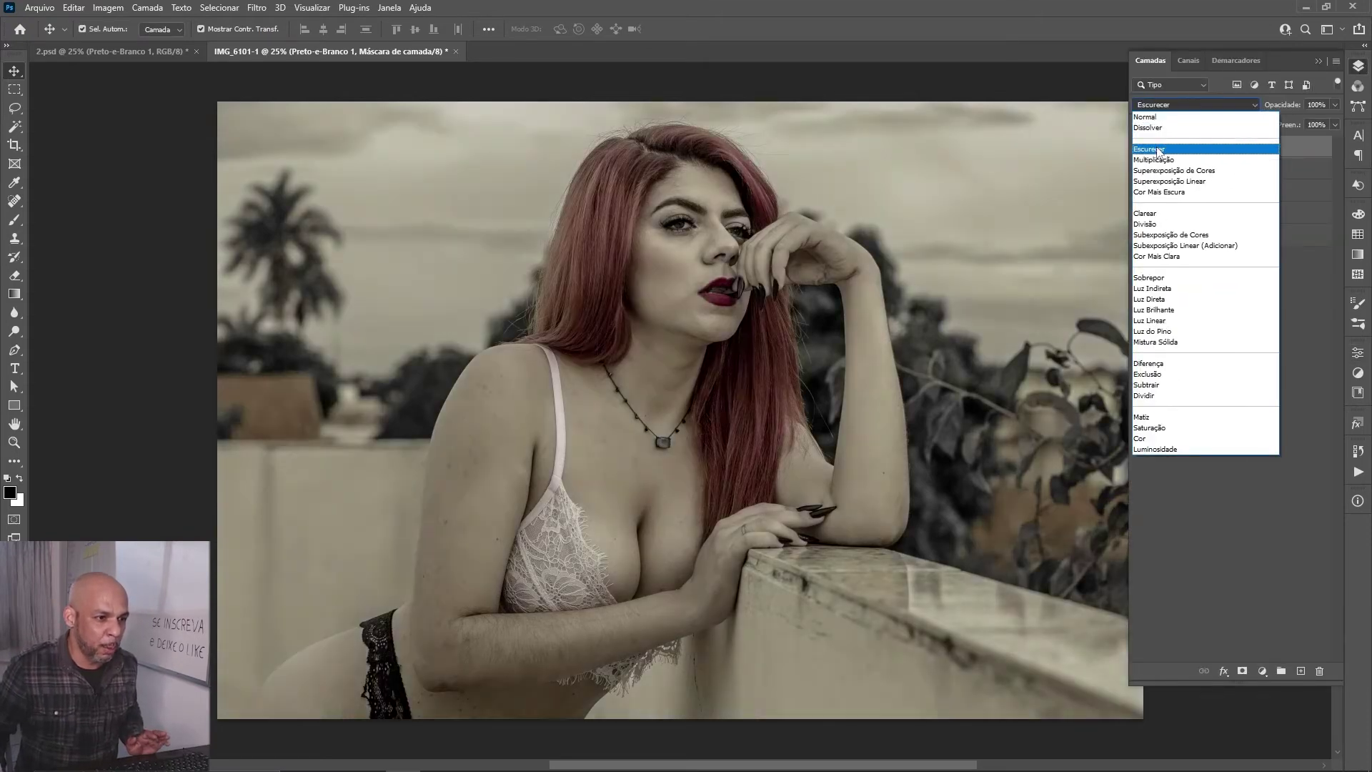
pyautogui.click(1158, 150)
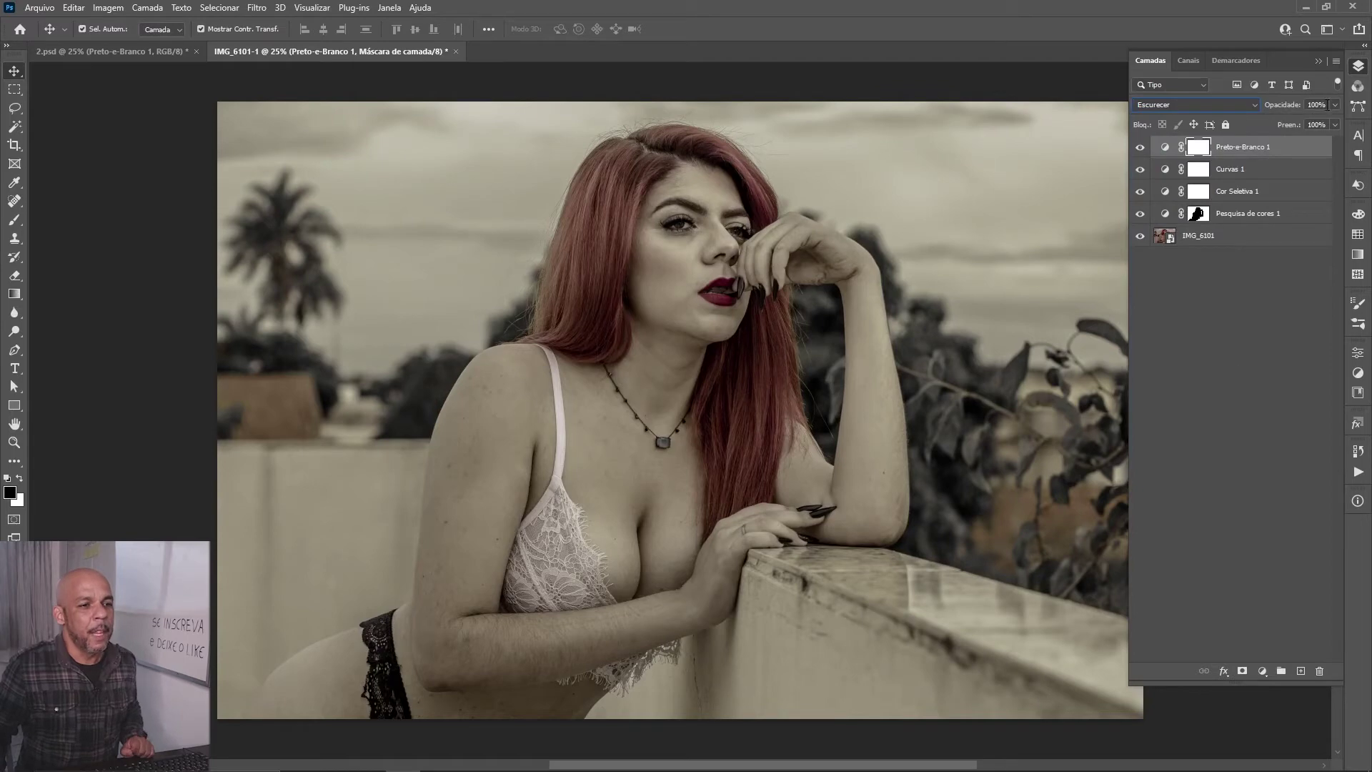
pyautogui.write('40')
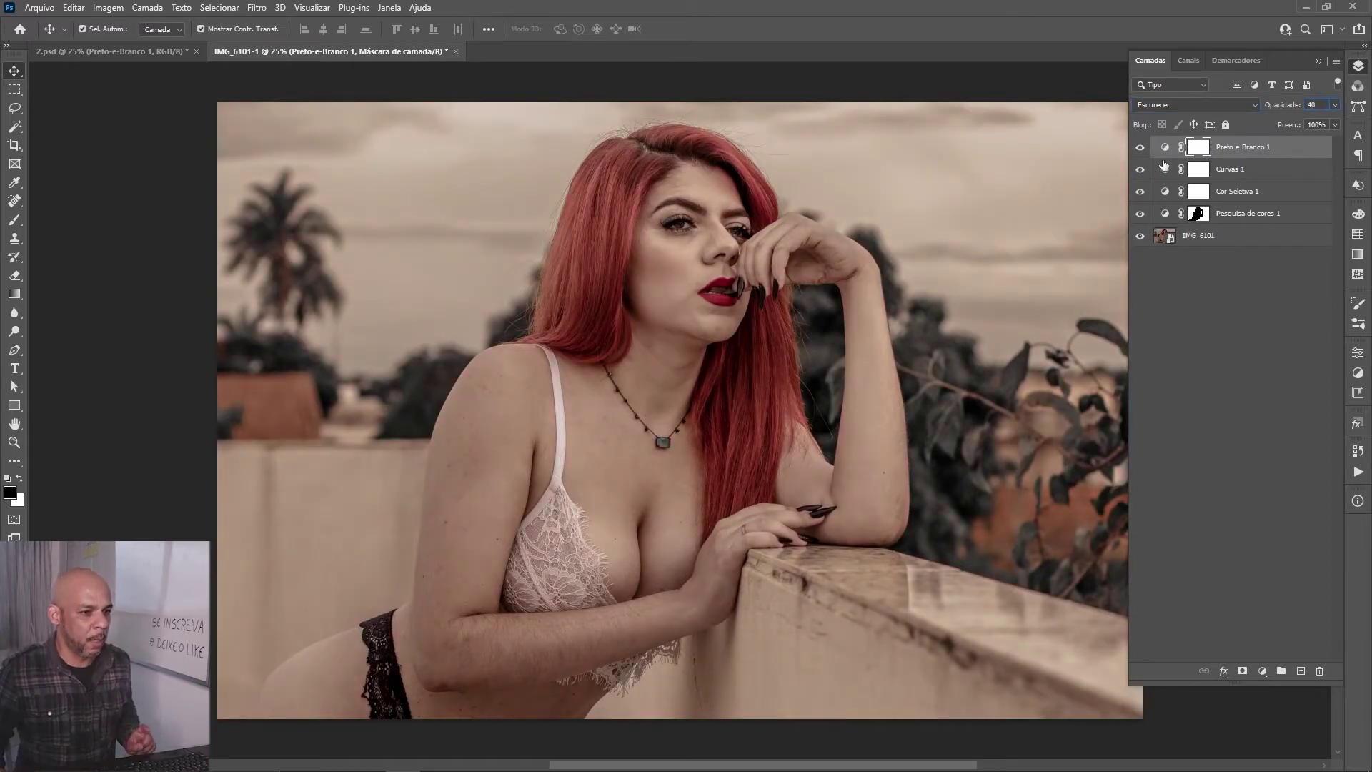
pyautogui.click(1141, 147)
pyautogui.click(1140, 148)
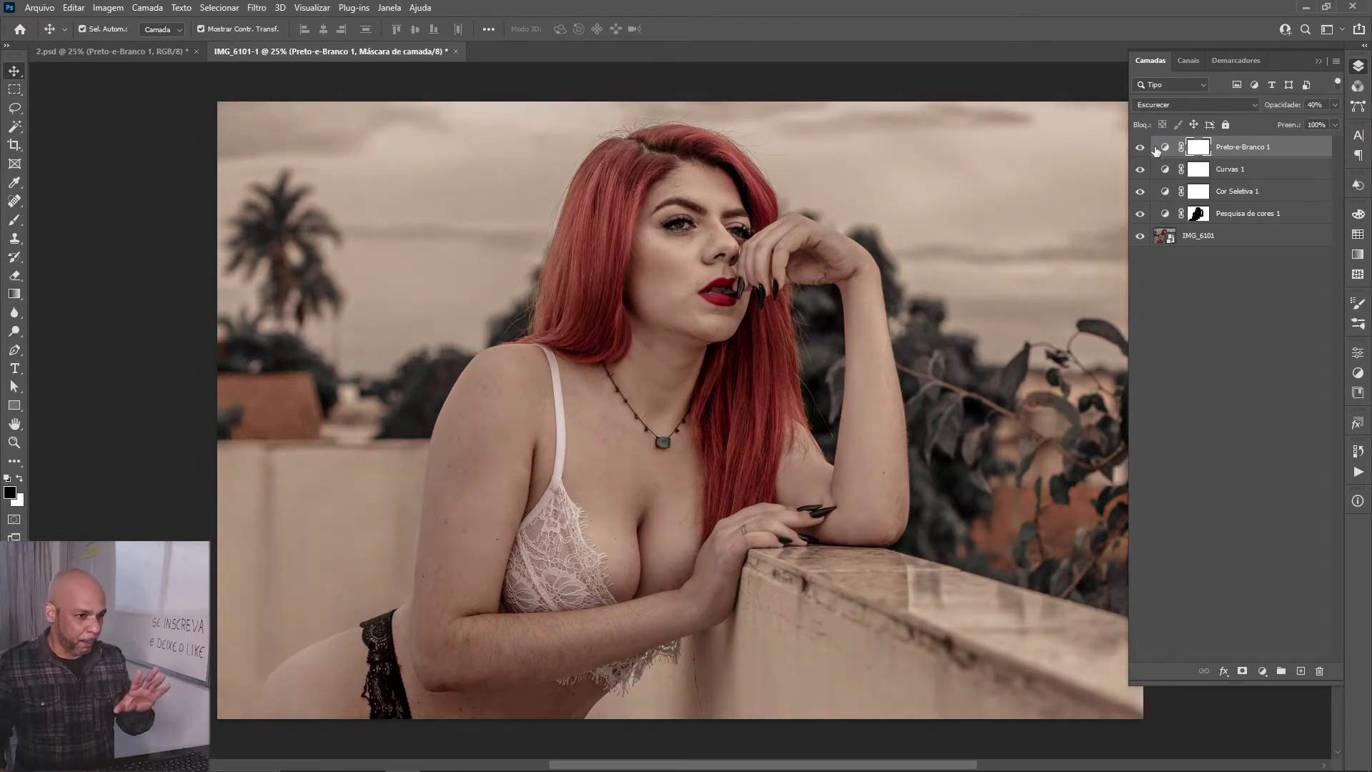
pyautogui.click(1140, 148)
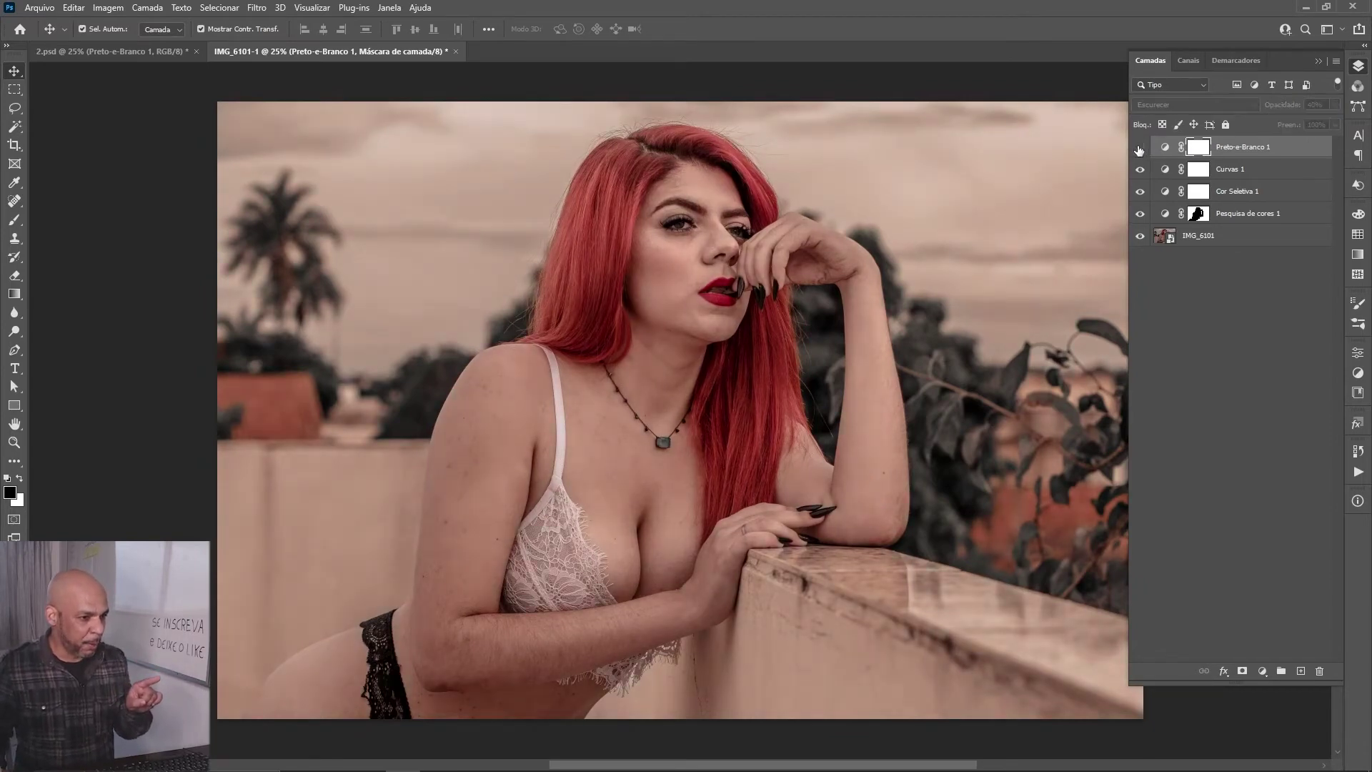
pyautogui.click(1140, 148)
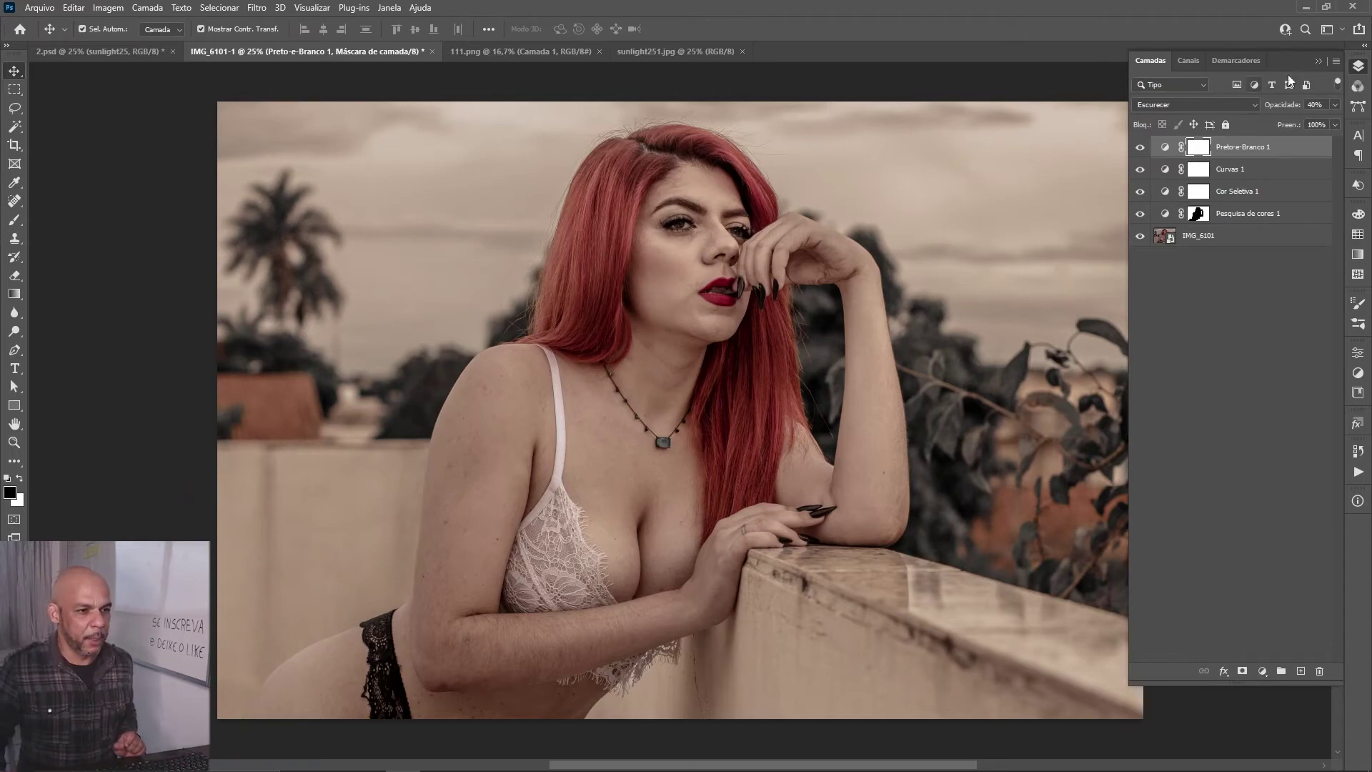
# Step: Collapse and reopen the Layers panel, then select the IMG_6101 photo layer
pyautogui.click(1319, 60)
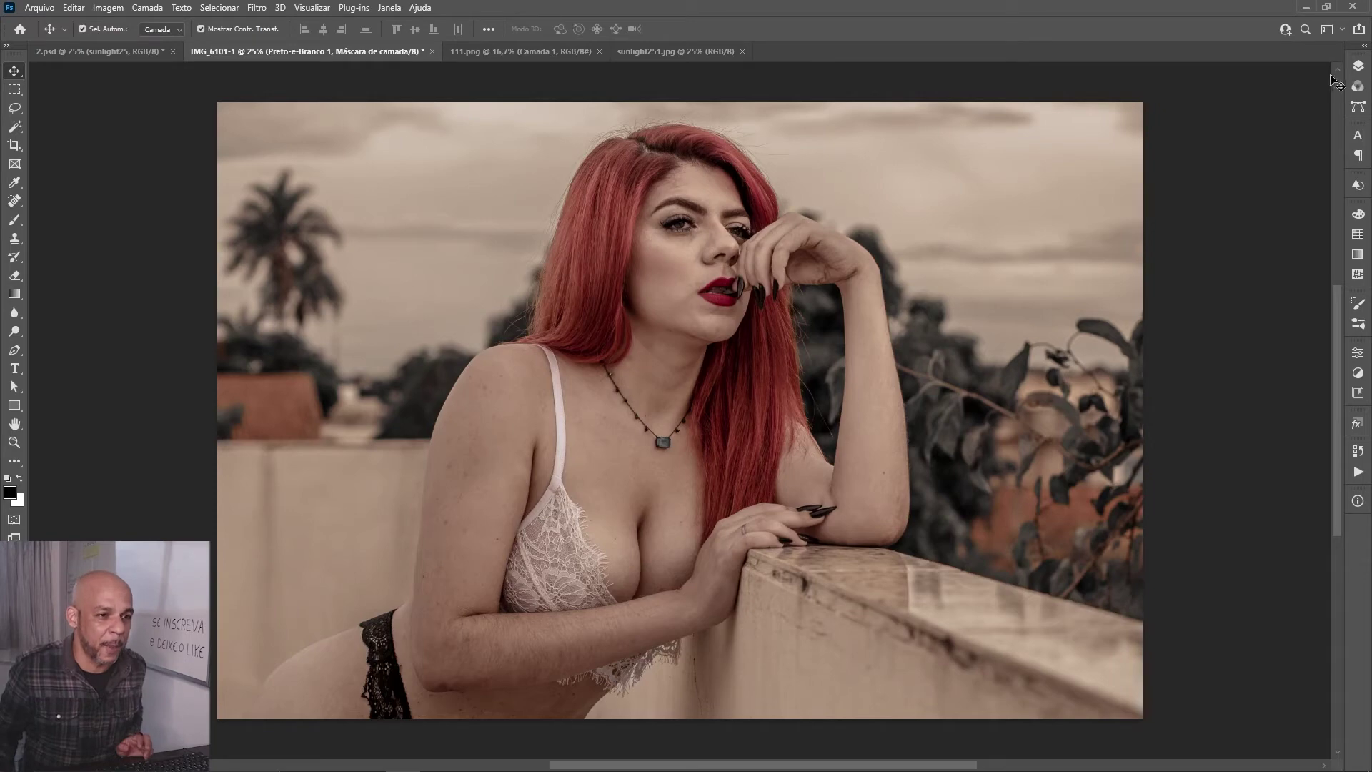
pyautogui.click(1358, 66)
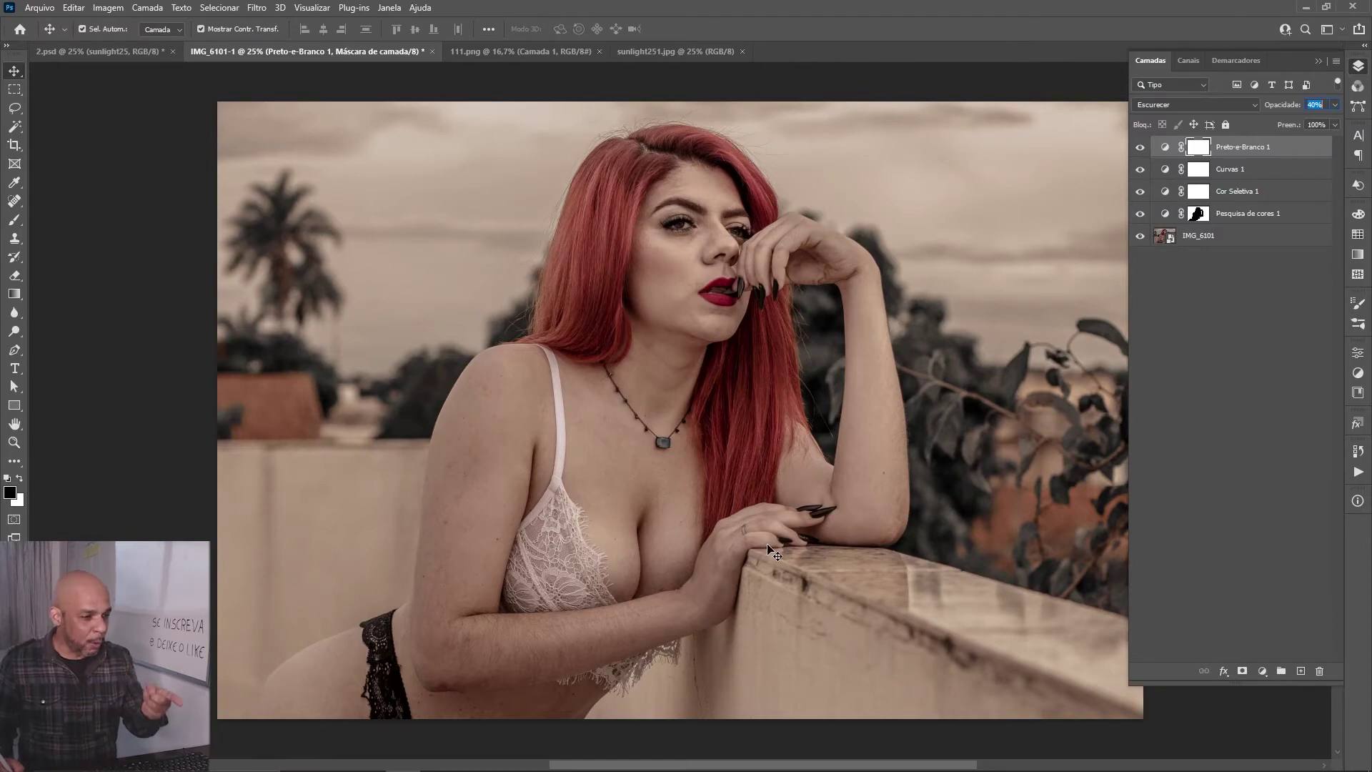
pyautogui.click(1219, 238)
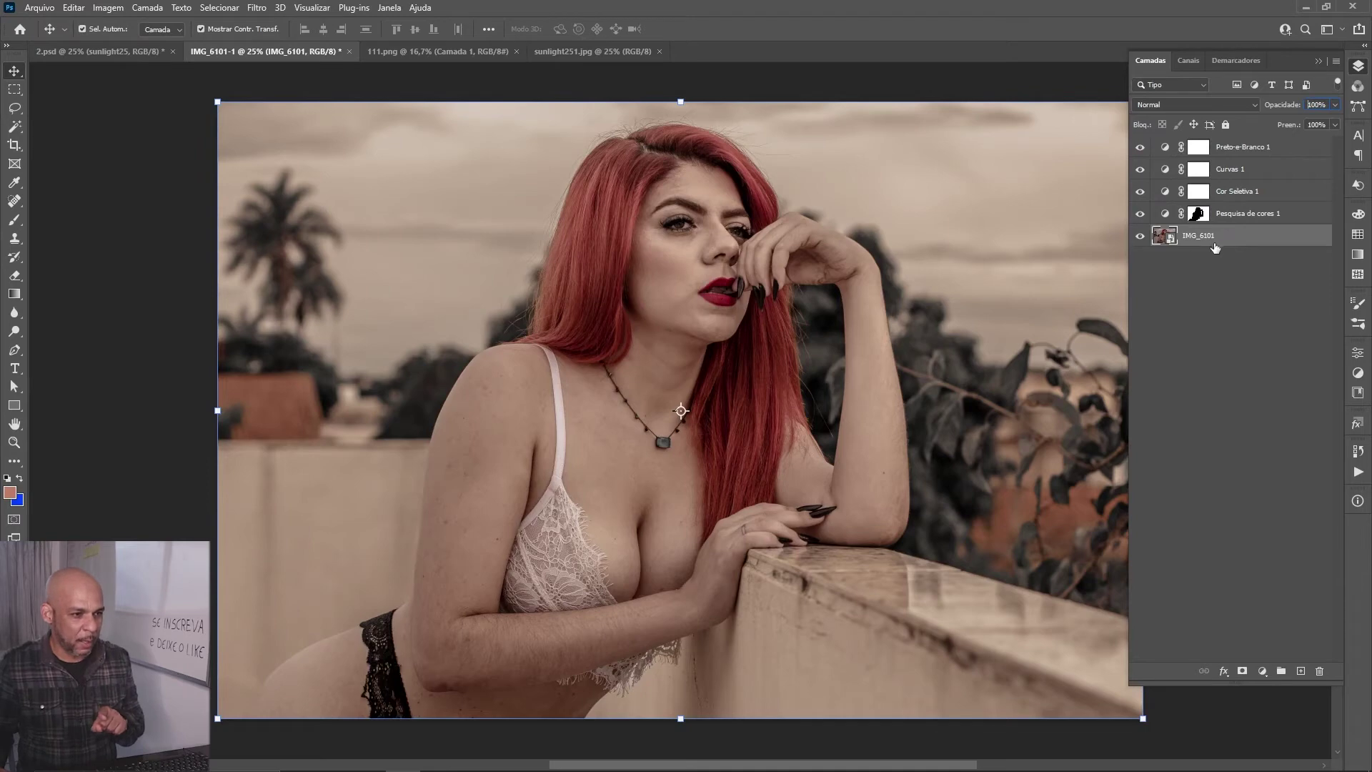
# Step: Run Substituição do céu and pick the Espetacular pink sunset sky preset
pyautogui.click(74, 8)
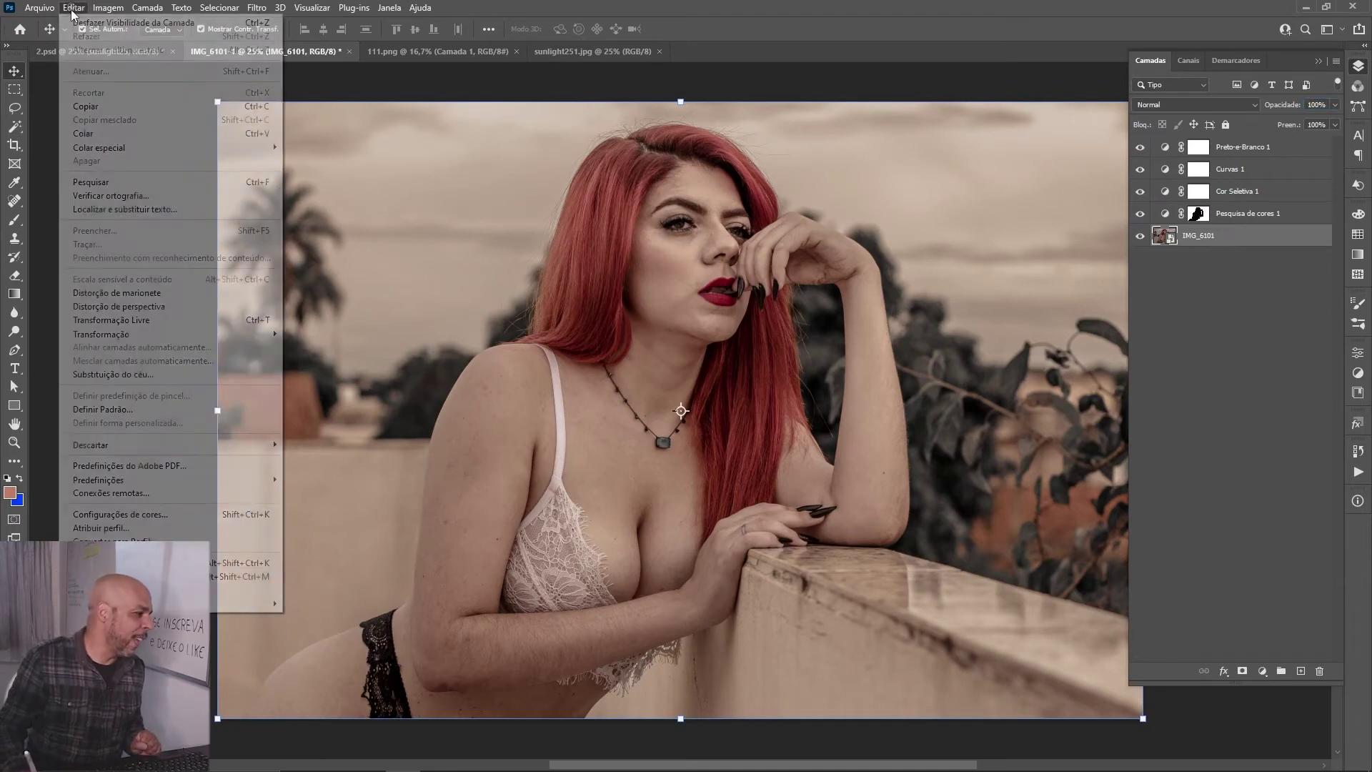
pyautogui.click(123, 374)
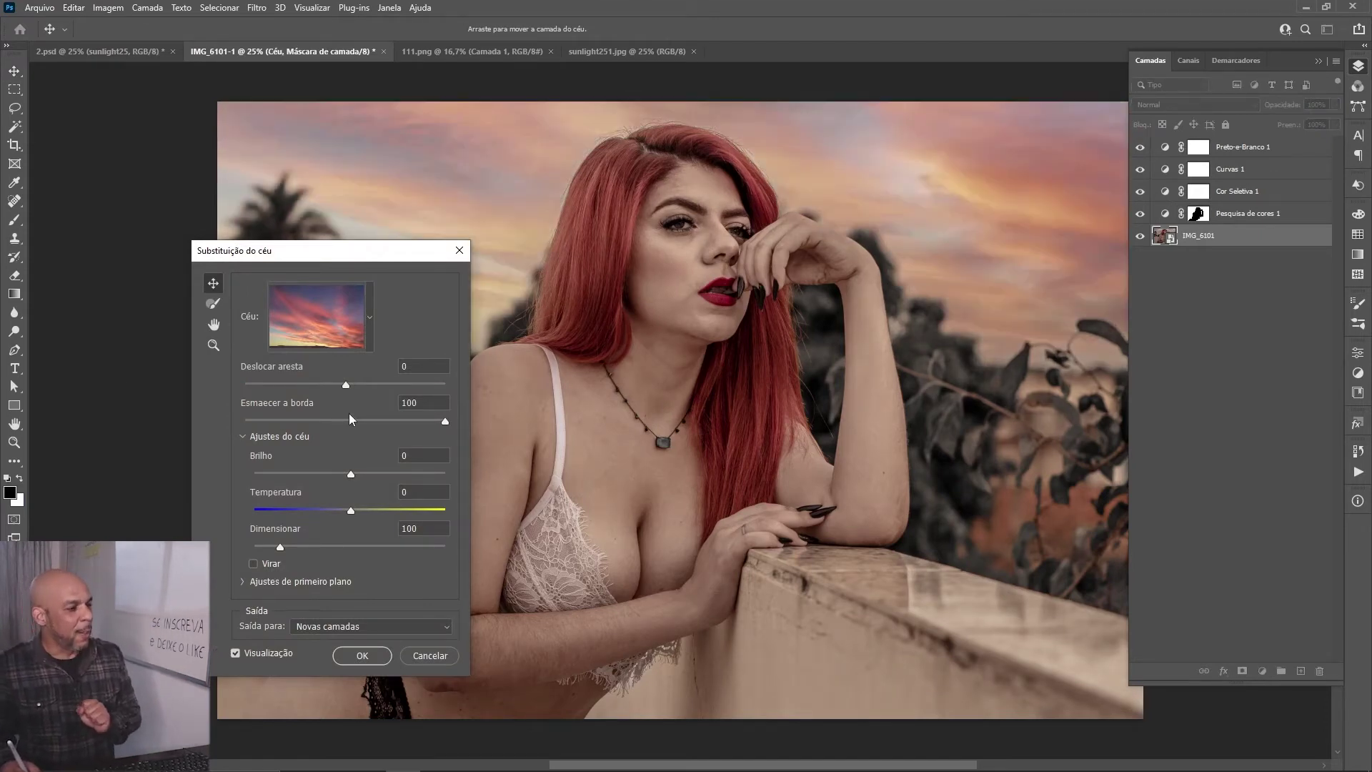
pyautogui.moveTo(356, 253)
pyautogui.mouseDown()
pyautogui.moveTo(417, 360)
pyautogui.moveTo(211, 179)
pyautogui.mouseUp()
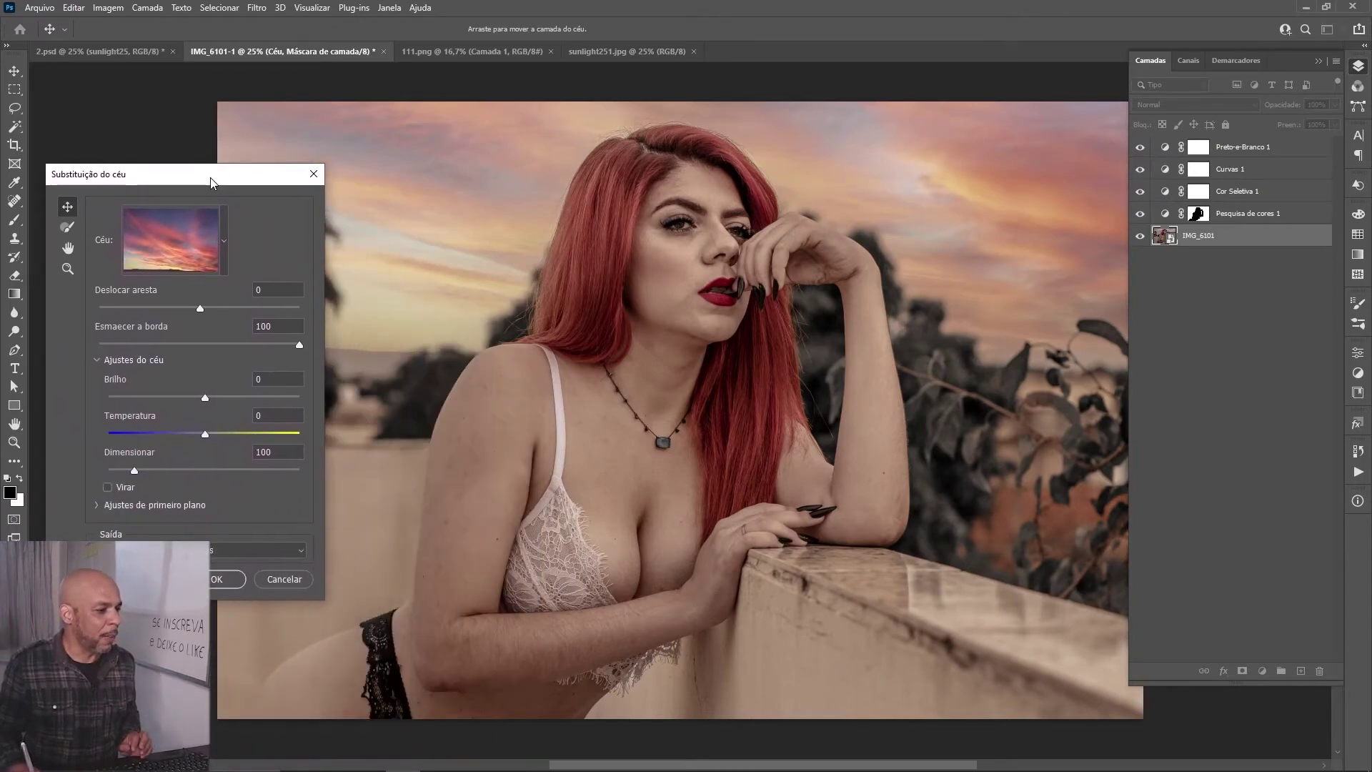
pyautogui.click(226, 266)
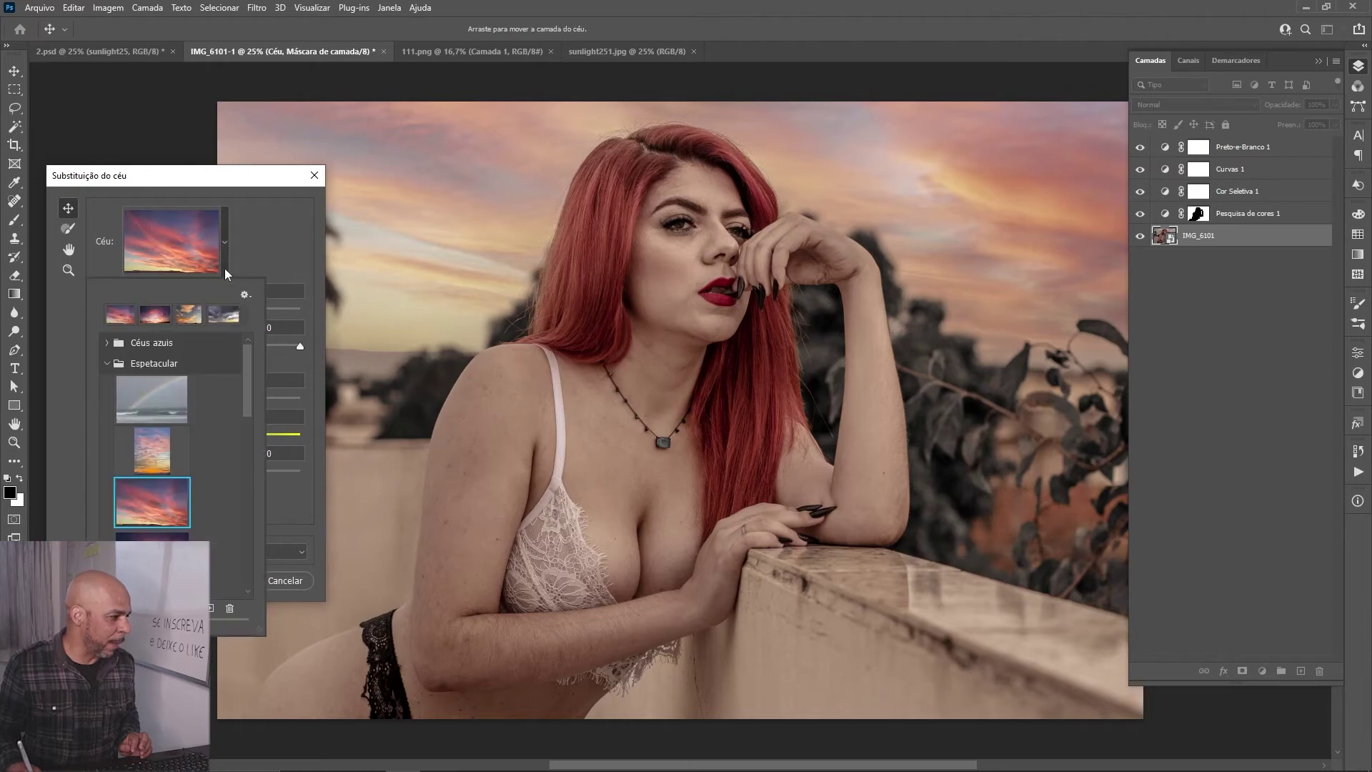
pyautogui.scroll(-5, 251, 403)
pyautogui.scroll(-5, 254, 403)
pyautogui.scroll(5, 258, 404)
pyautogui.scroll(5, 259, 402)
pyautogui.scroll(-3, 257, 402)
pyautogui.scroll(-2, 255, 478)
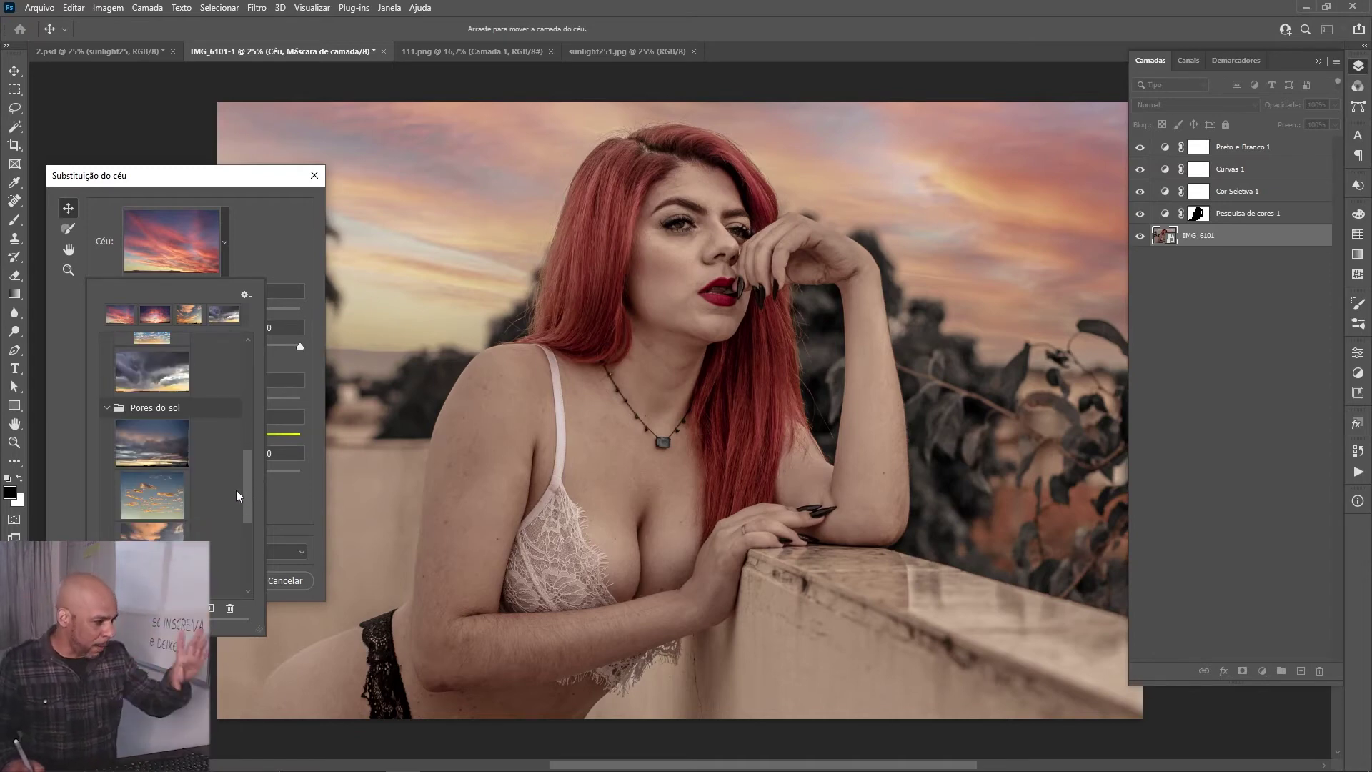
pyautogui.click(272, 239)
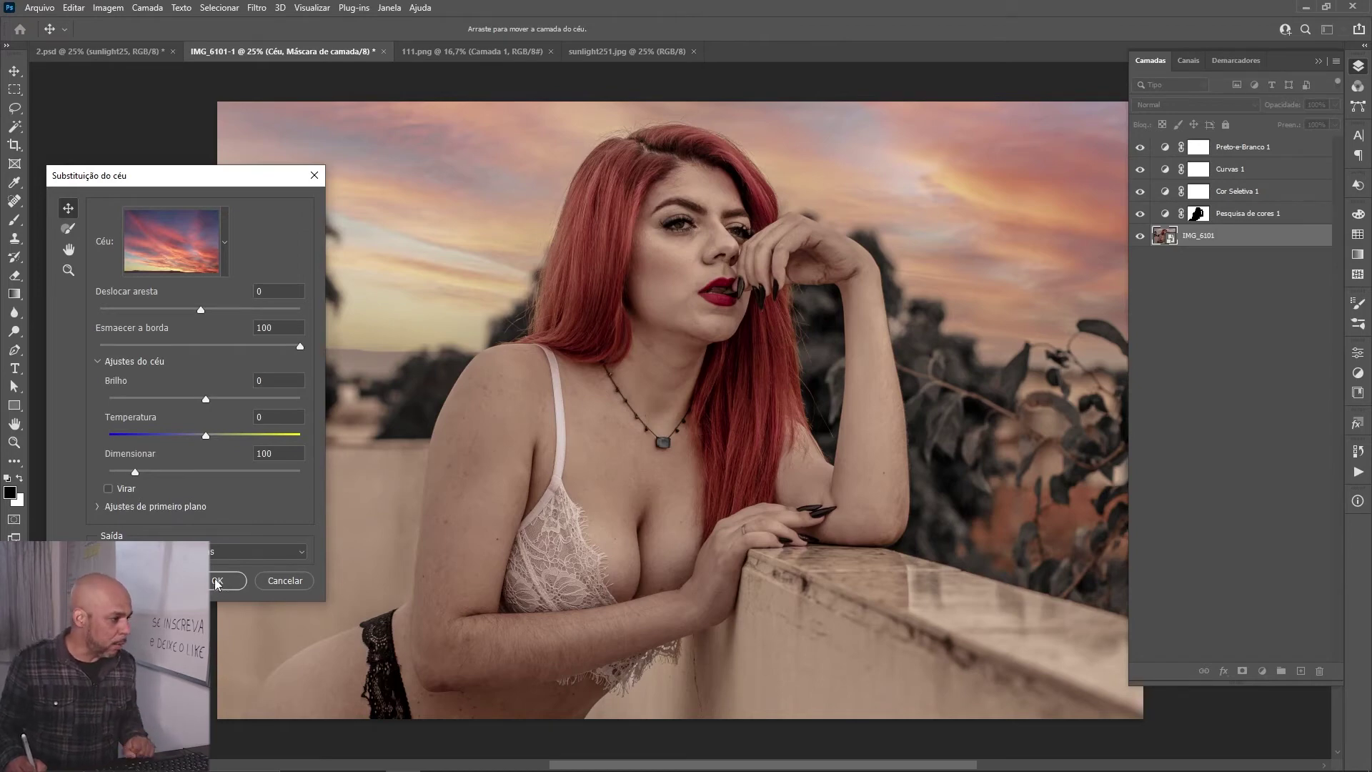
pyautogui.click(216, 582)
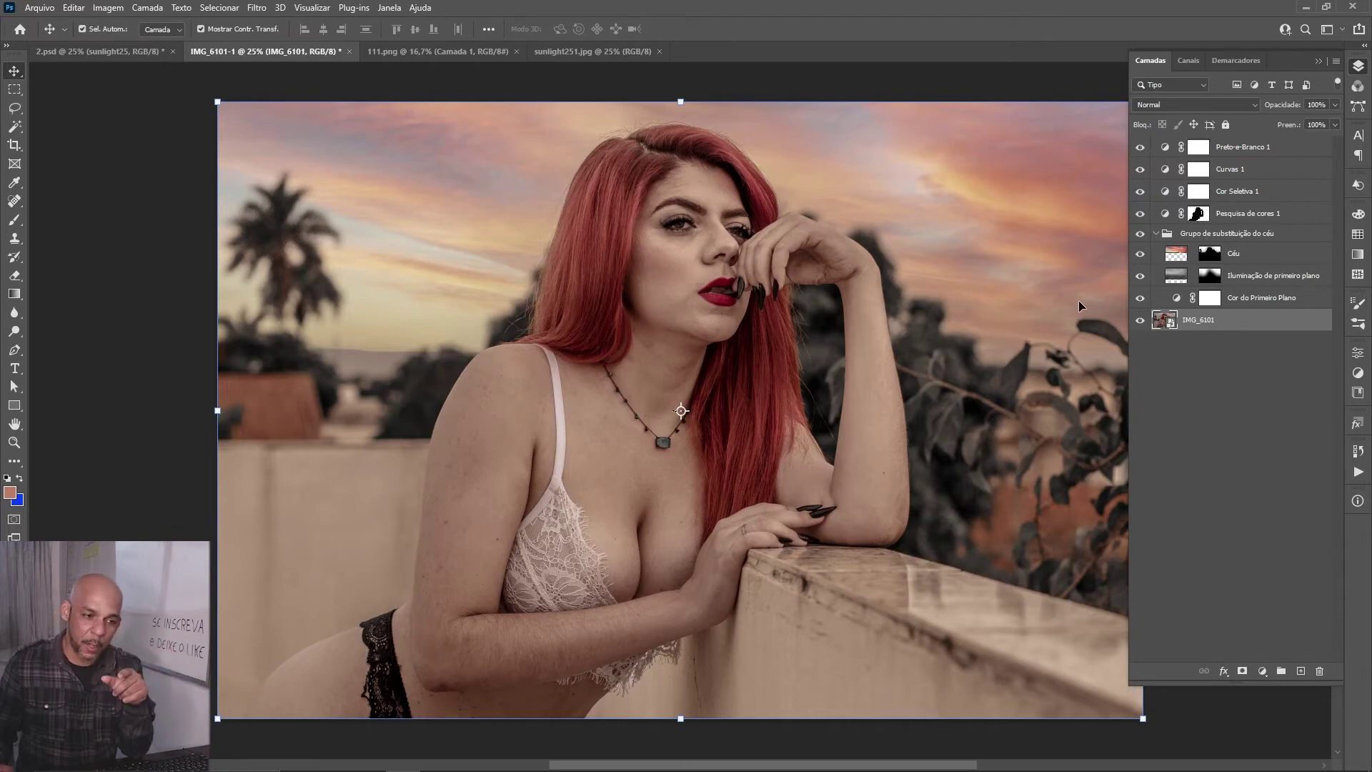
# Step: Duplicate the Céu sky layer with Ctrl+J and delete the copy's layer mask
pyautogui.click(1235, 259)
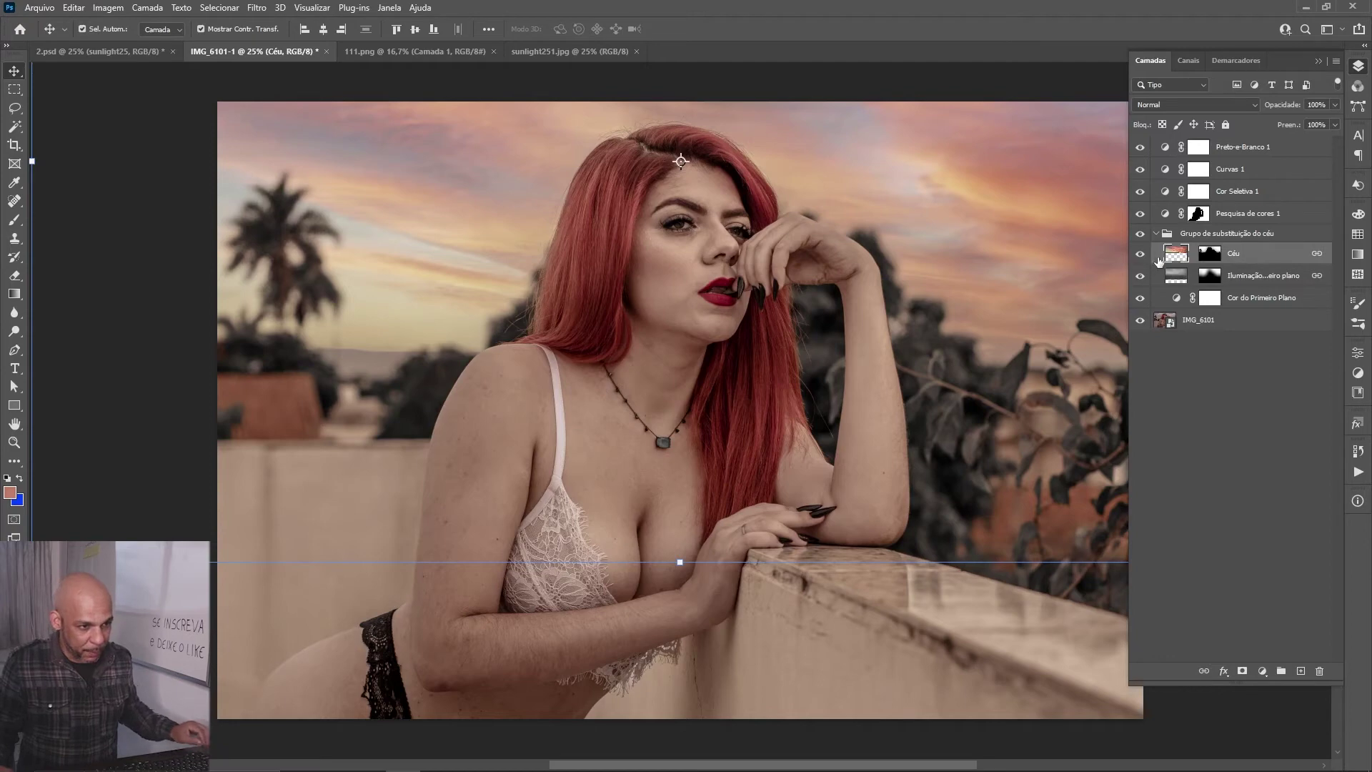
pyautogui.press('ctrl')
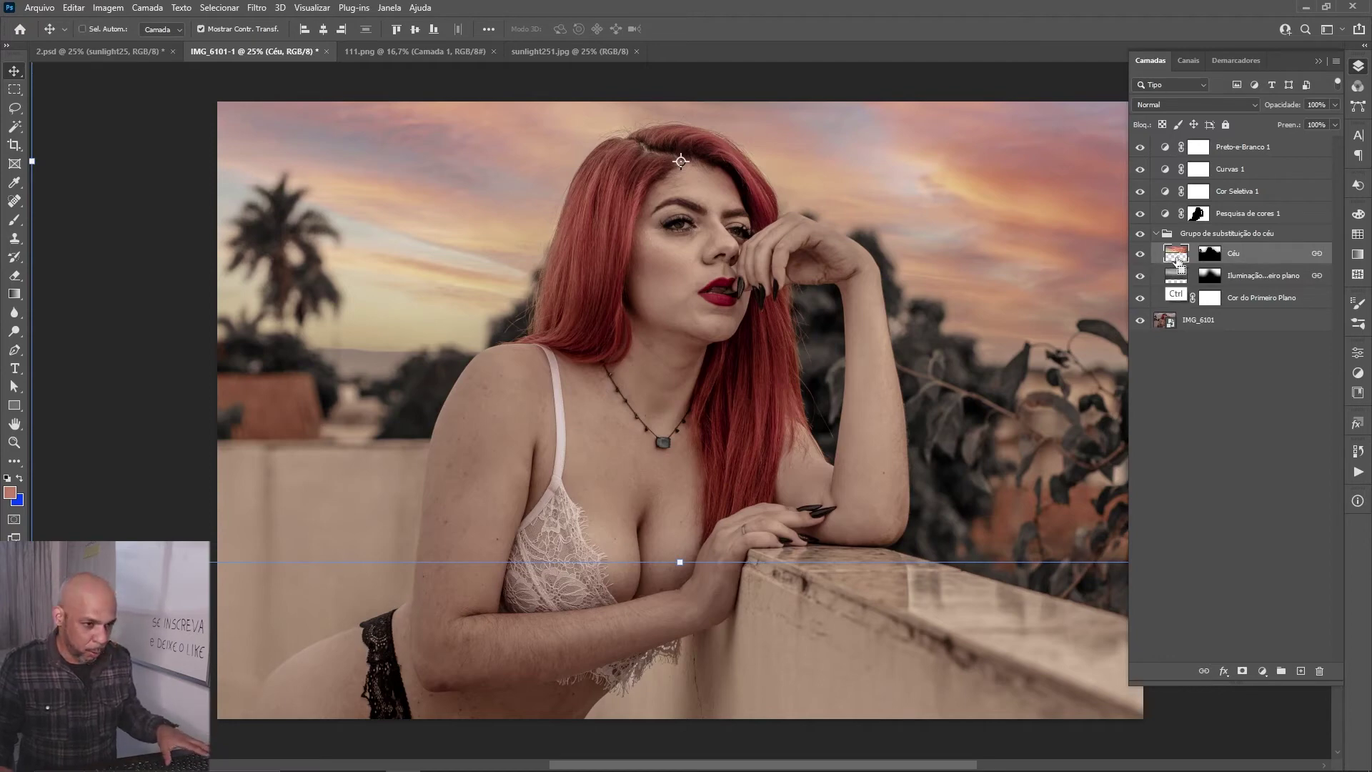
pyautogui.hotkey('ctrl', 'j')
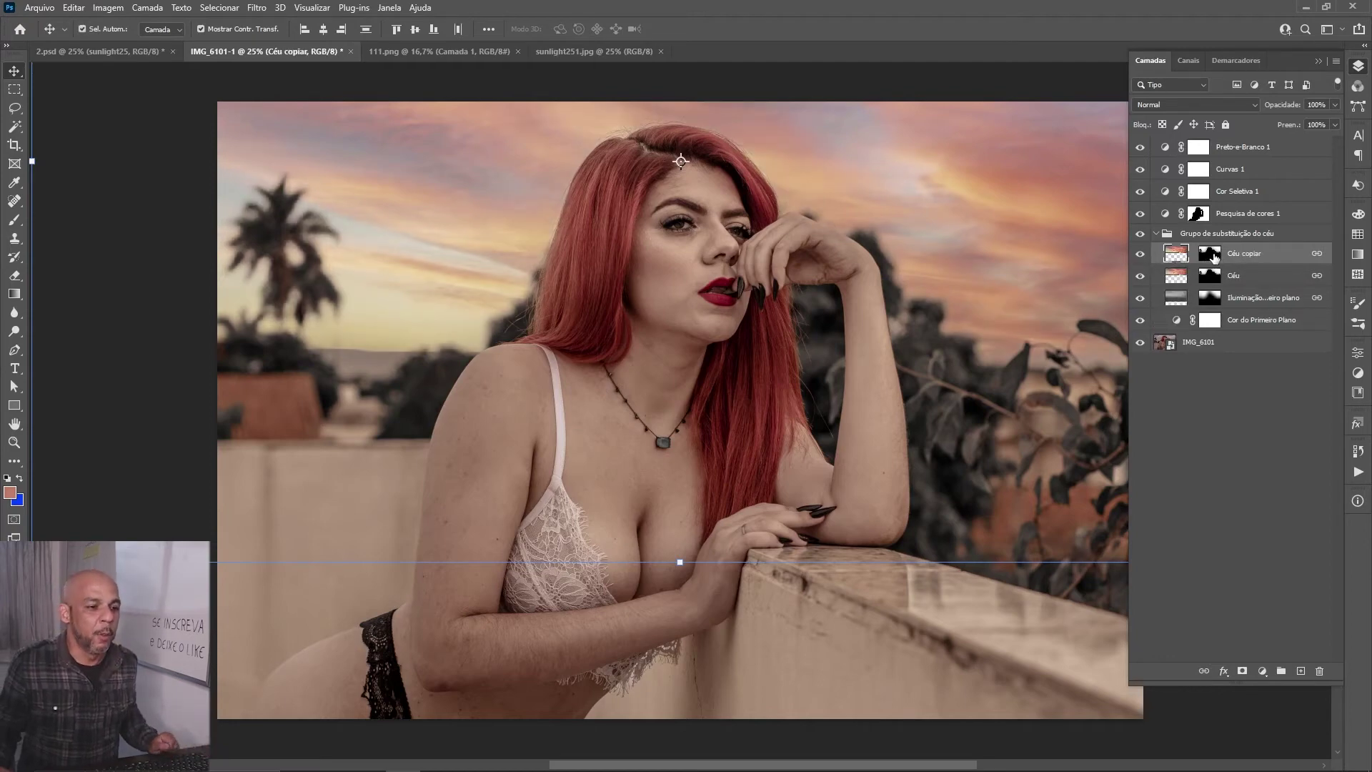
pyautogui.rightClick(1214, 258)
pyautogui.click(1215, 282)
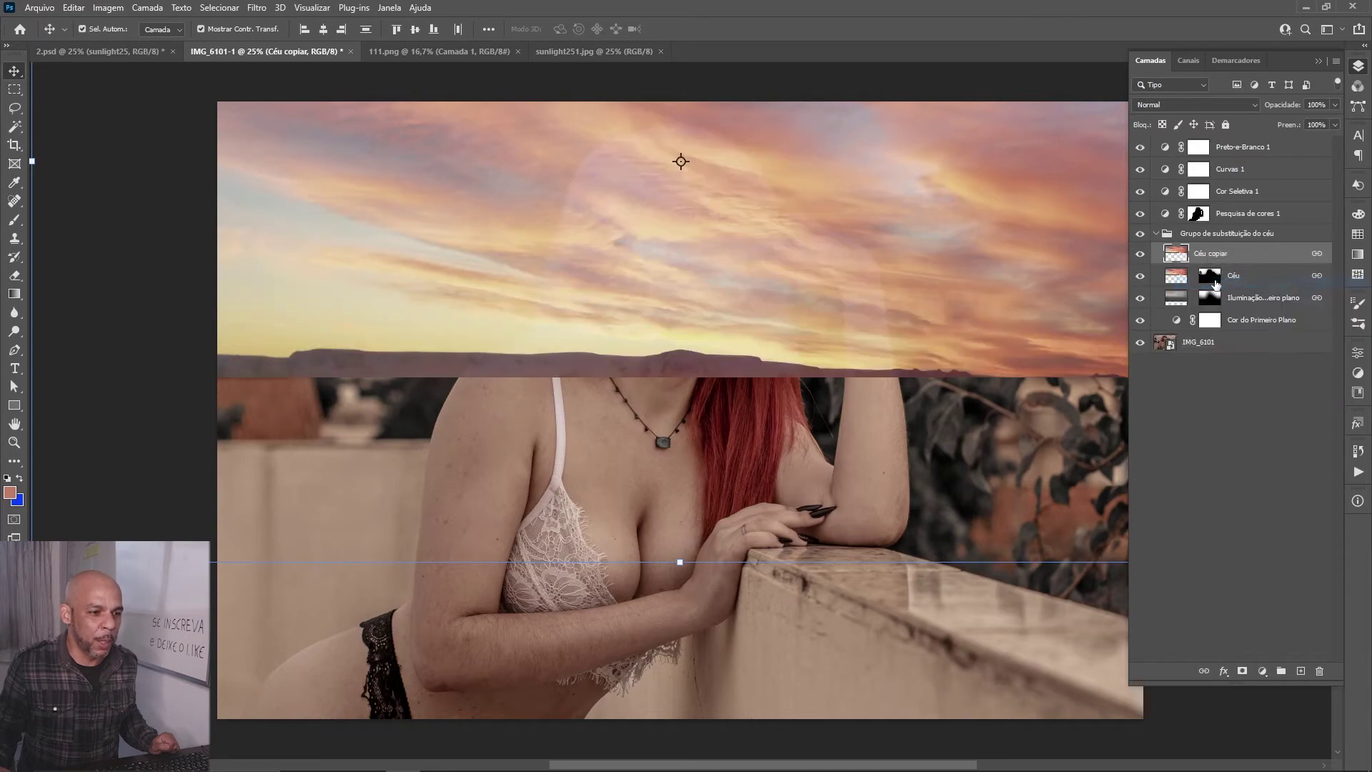
pyautogui.rightClick(1238, 257)
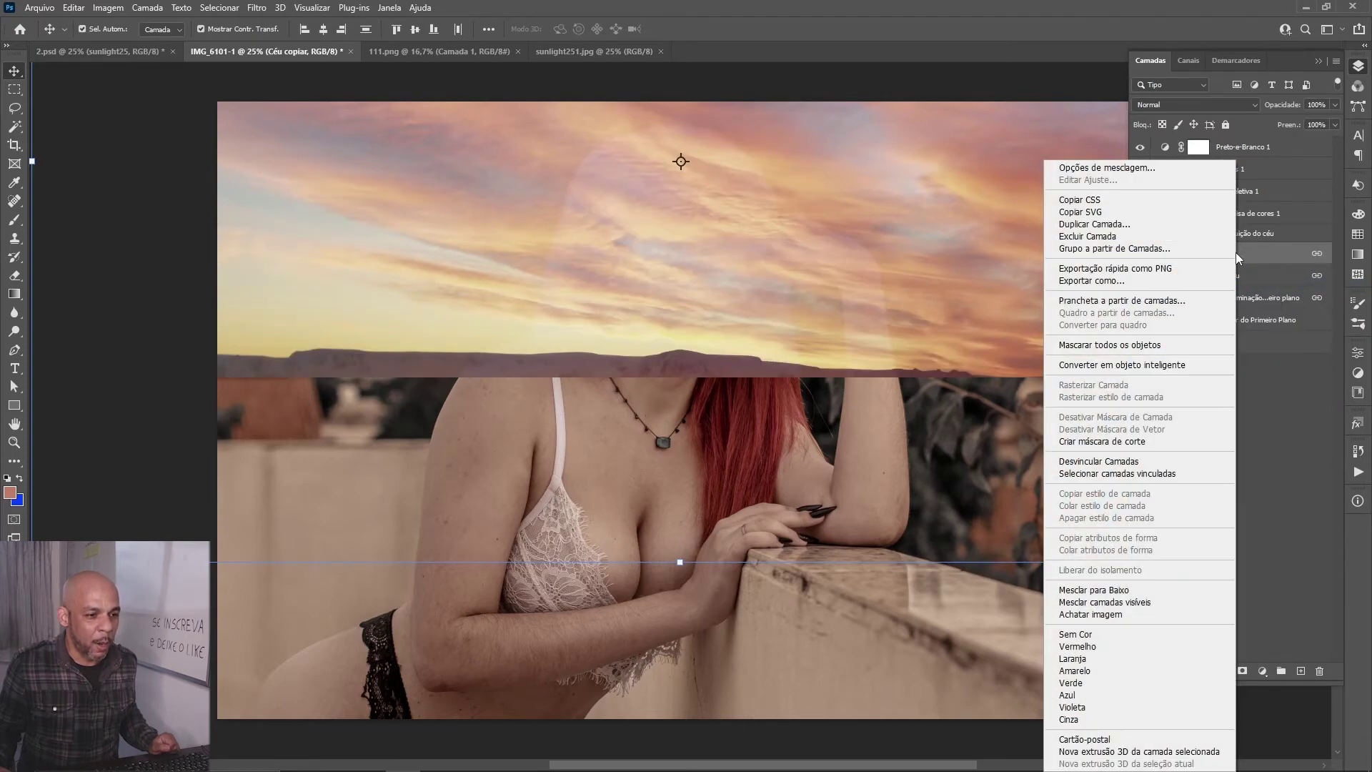
# Step: Convert Céu copiar to a smart object, give it Céu's mask, and delete the original Céu
pyautogui.click(1135, 366)
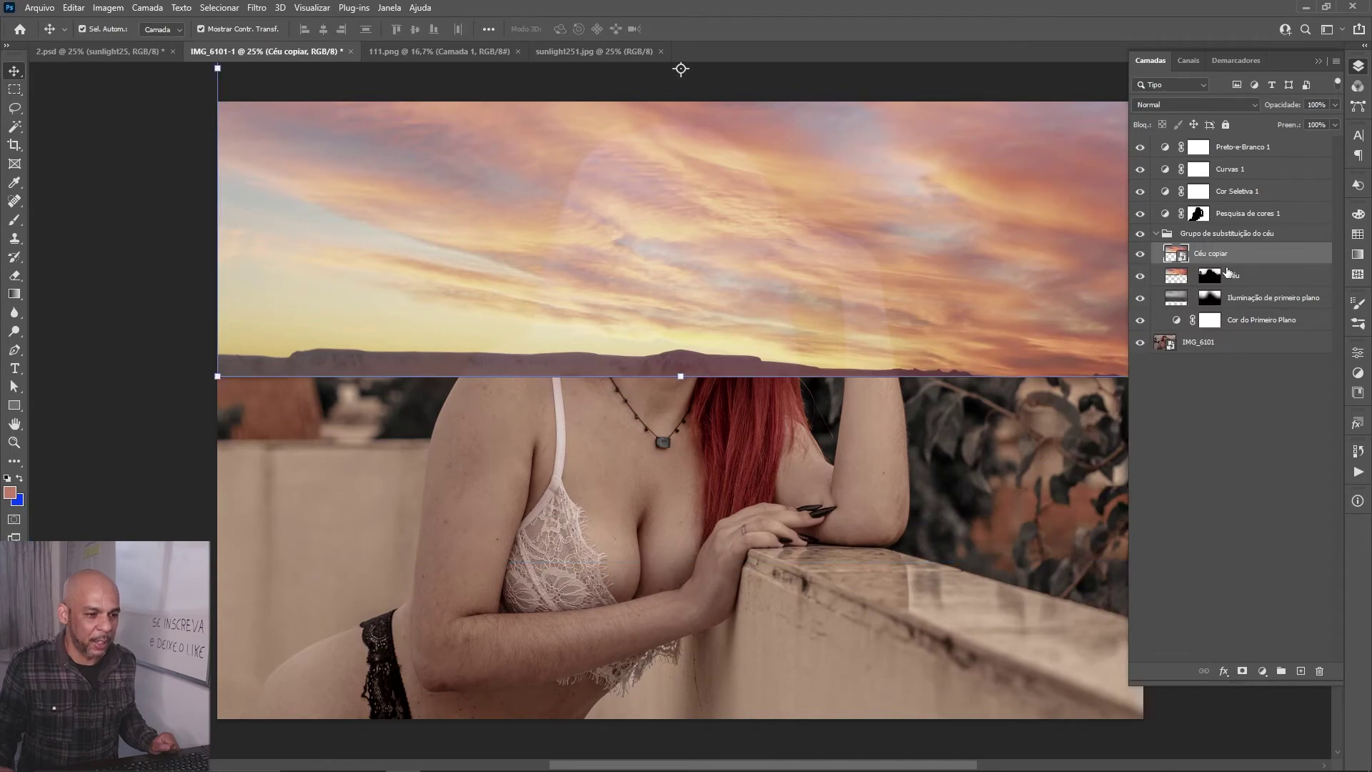
pyautogui.moveTo(1214, 277); pyautogui.dragTo(1216, 254)
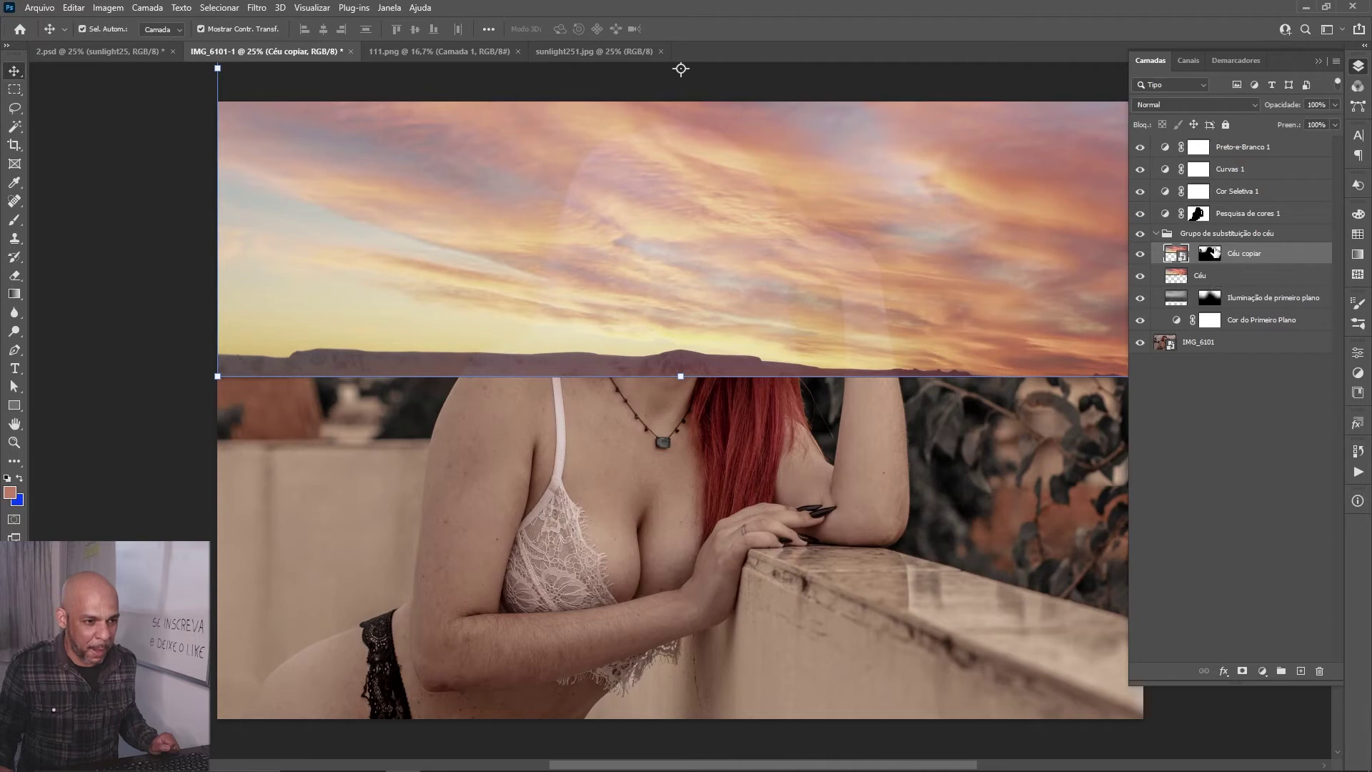
pyautogui.click(1206, 278)
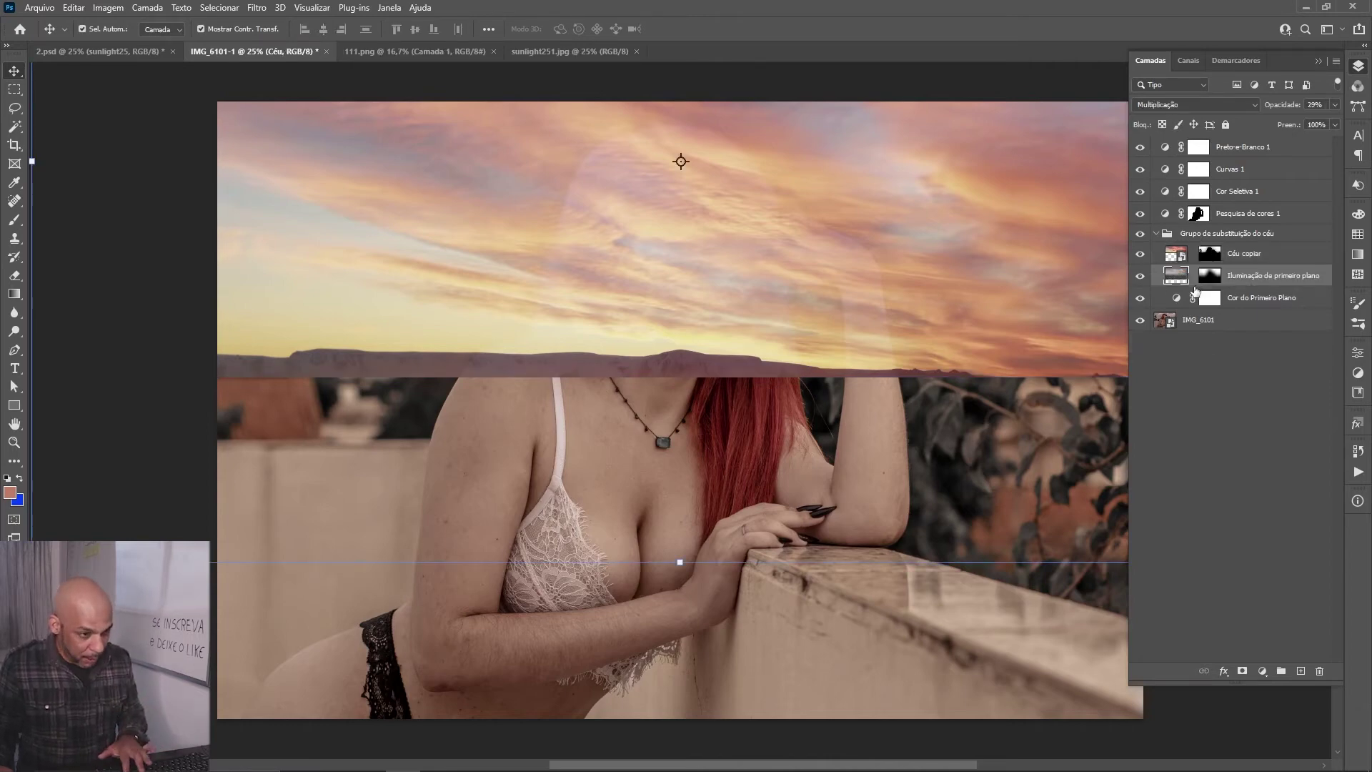
pyautogui.press('Delete')
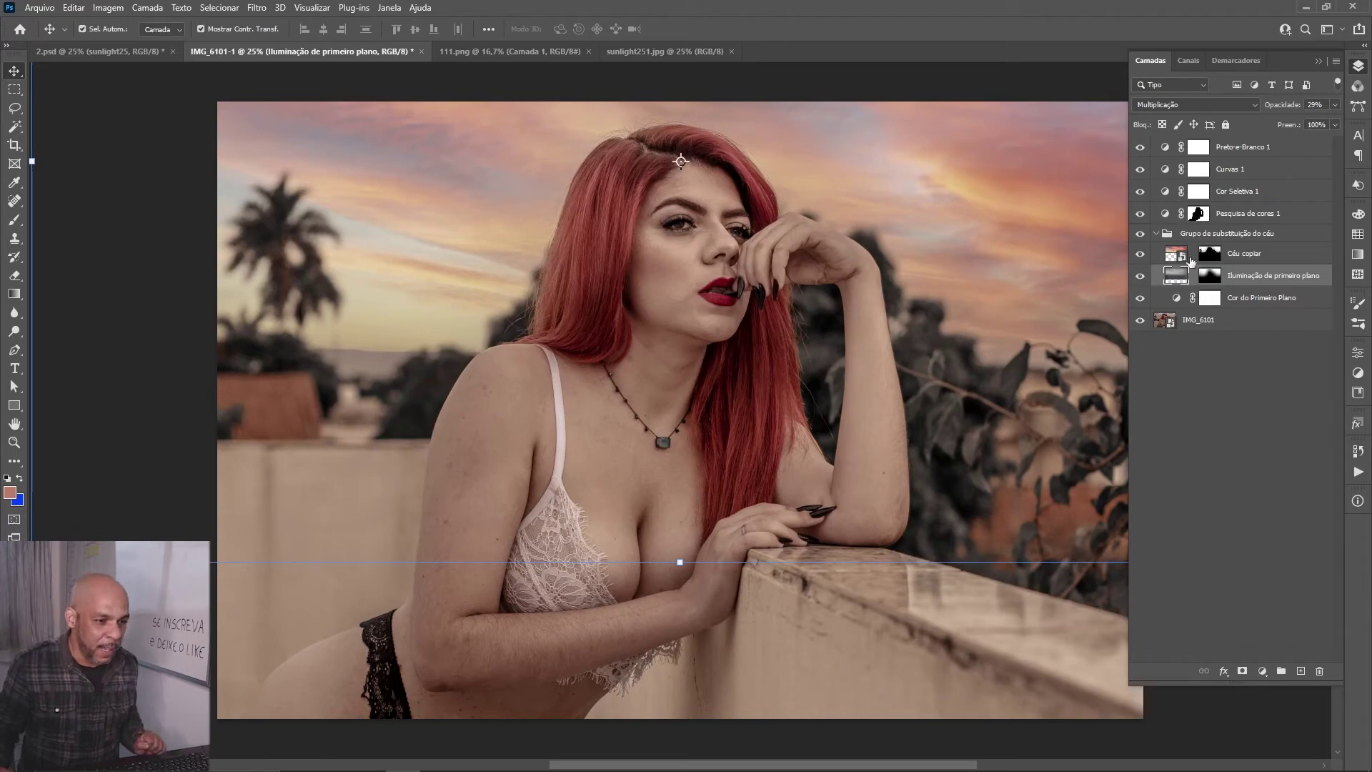
pyautogui.click(1172, 256)
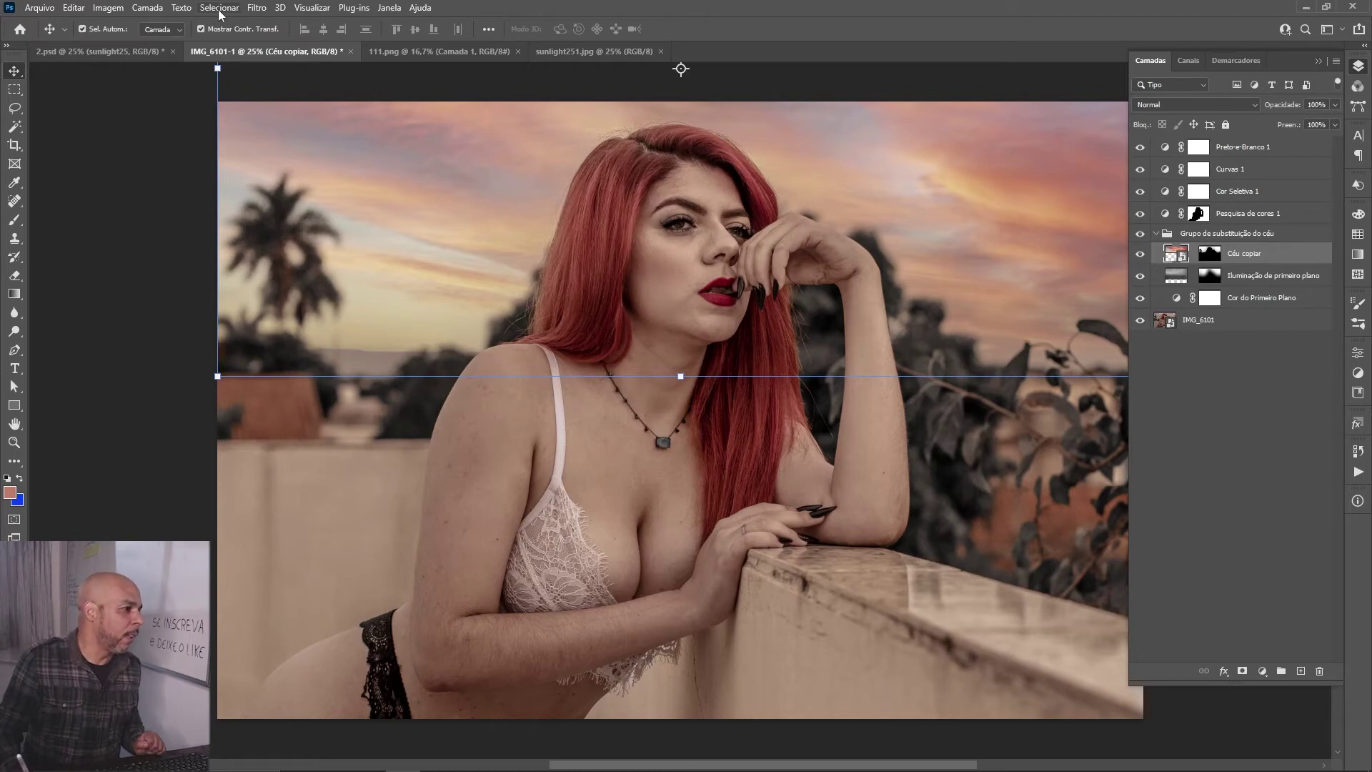
pyautogui.click(256, 8)
pyautogui.moveTo(274, 218)
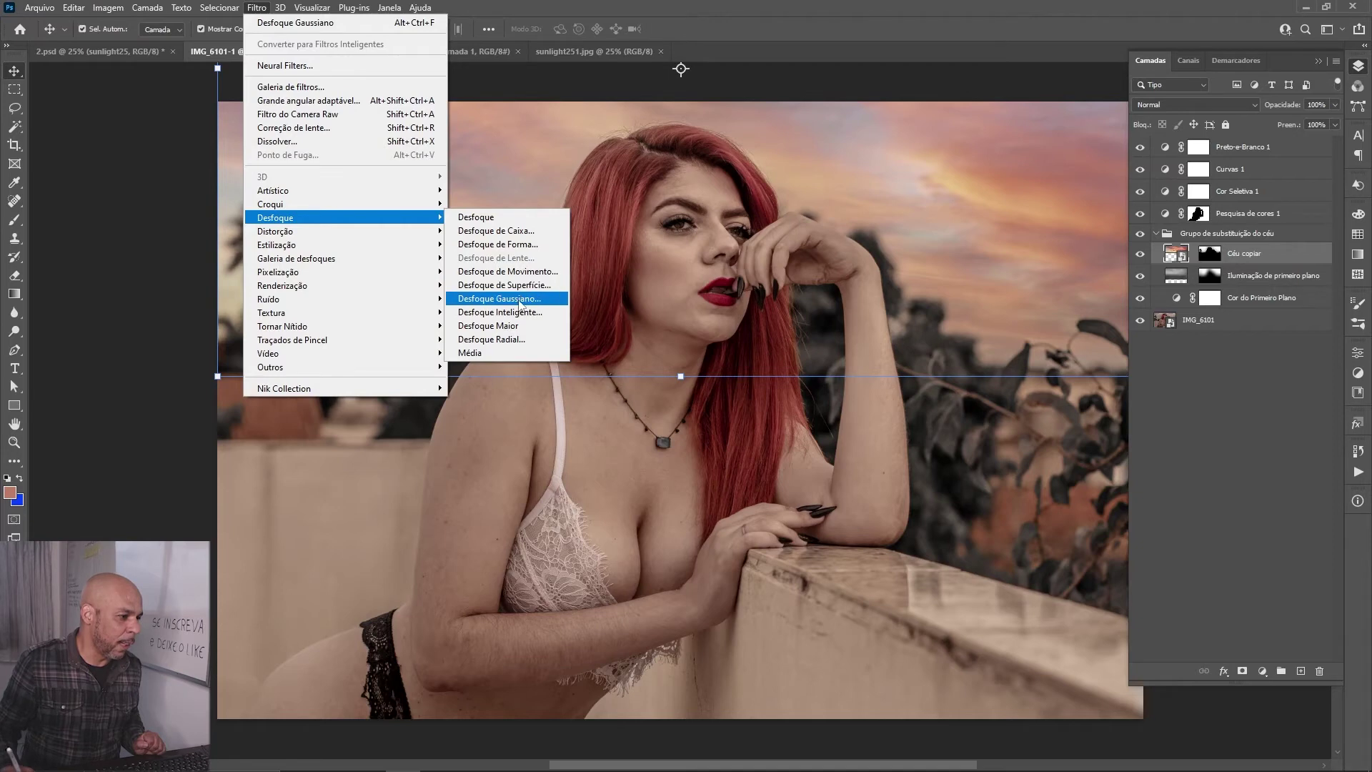
# Step: Blur Céu copiar with a 40,1-pixel Gaussian Blur and collapse the sky group
pyautogui.click(518, 301)
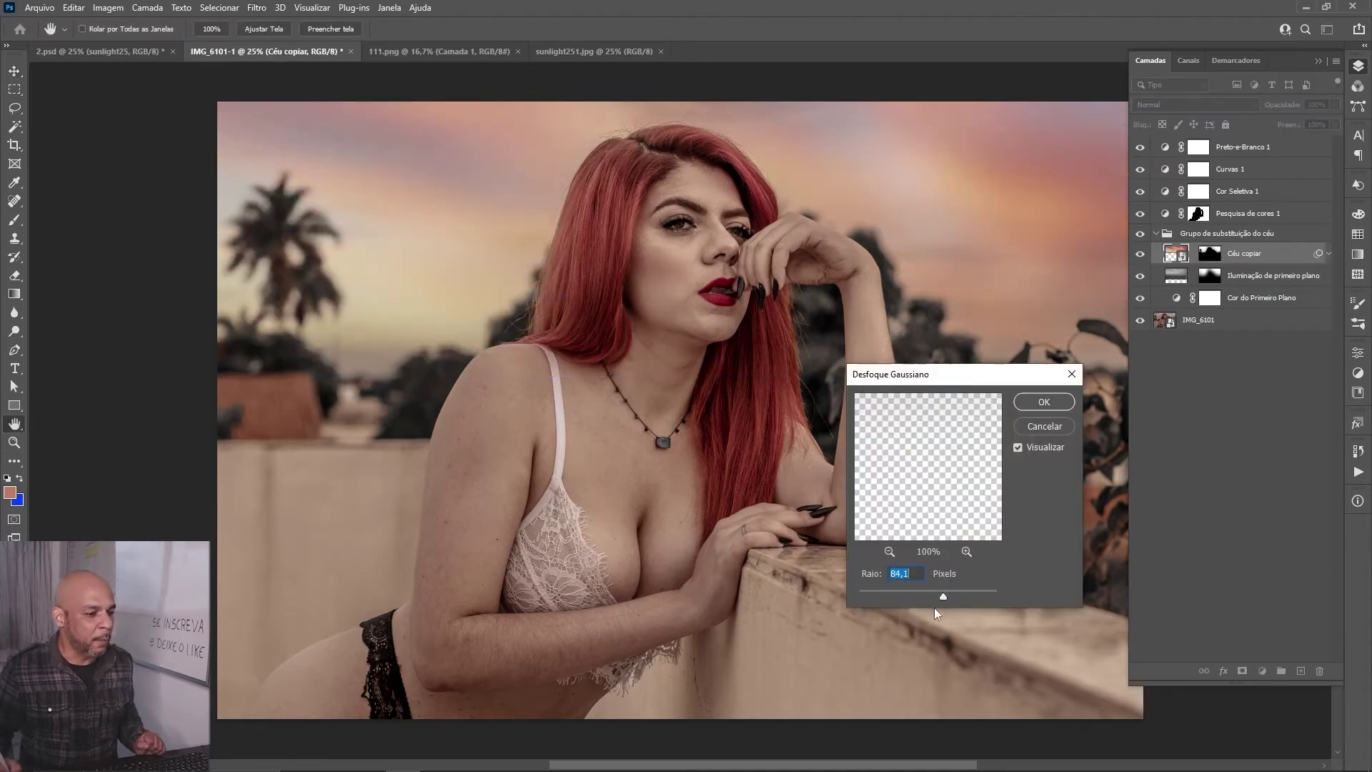
pyautogui.click(885, 591)
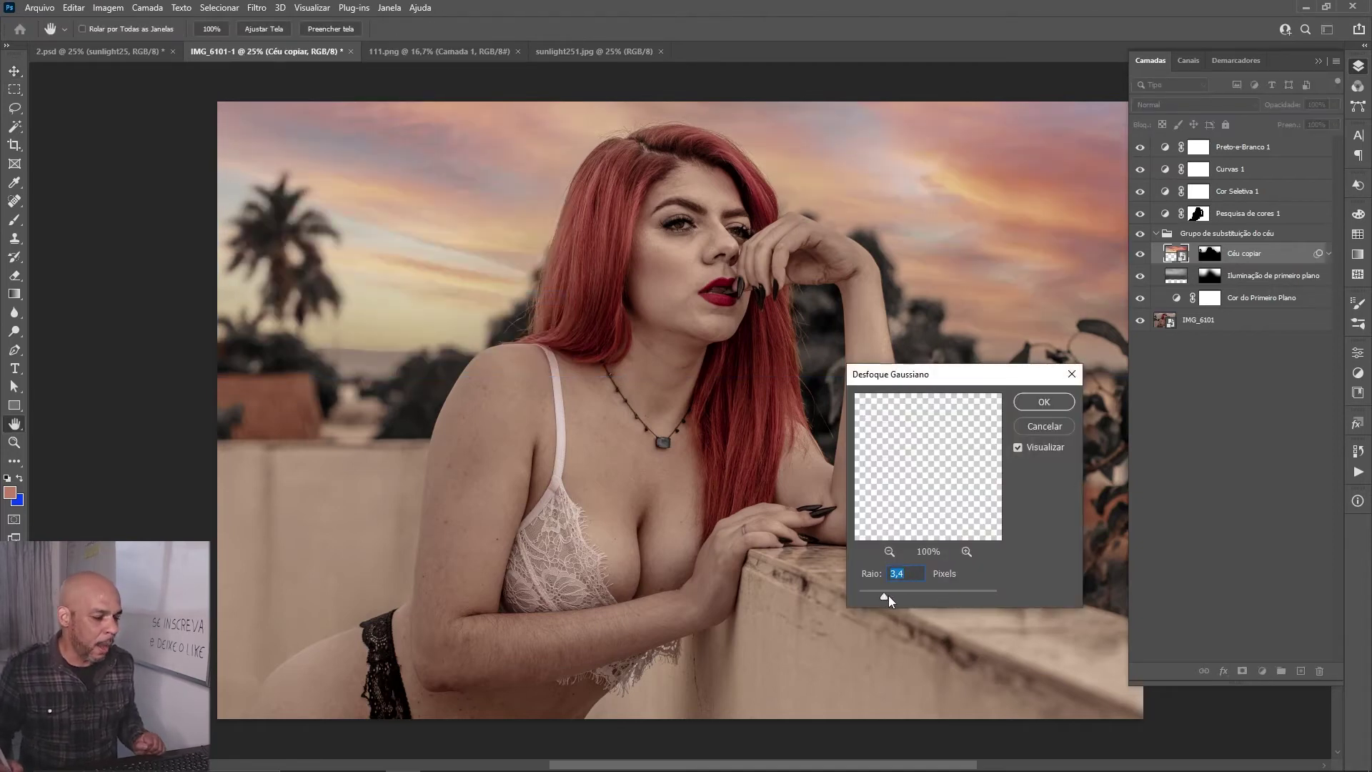
pyautogui.click(930, 593)
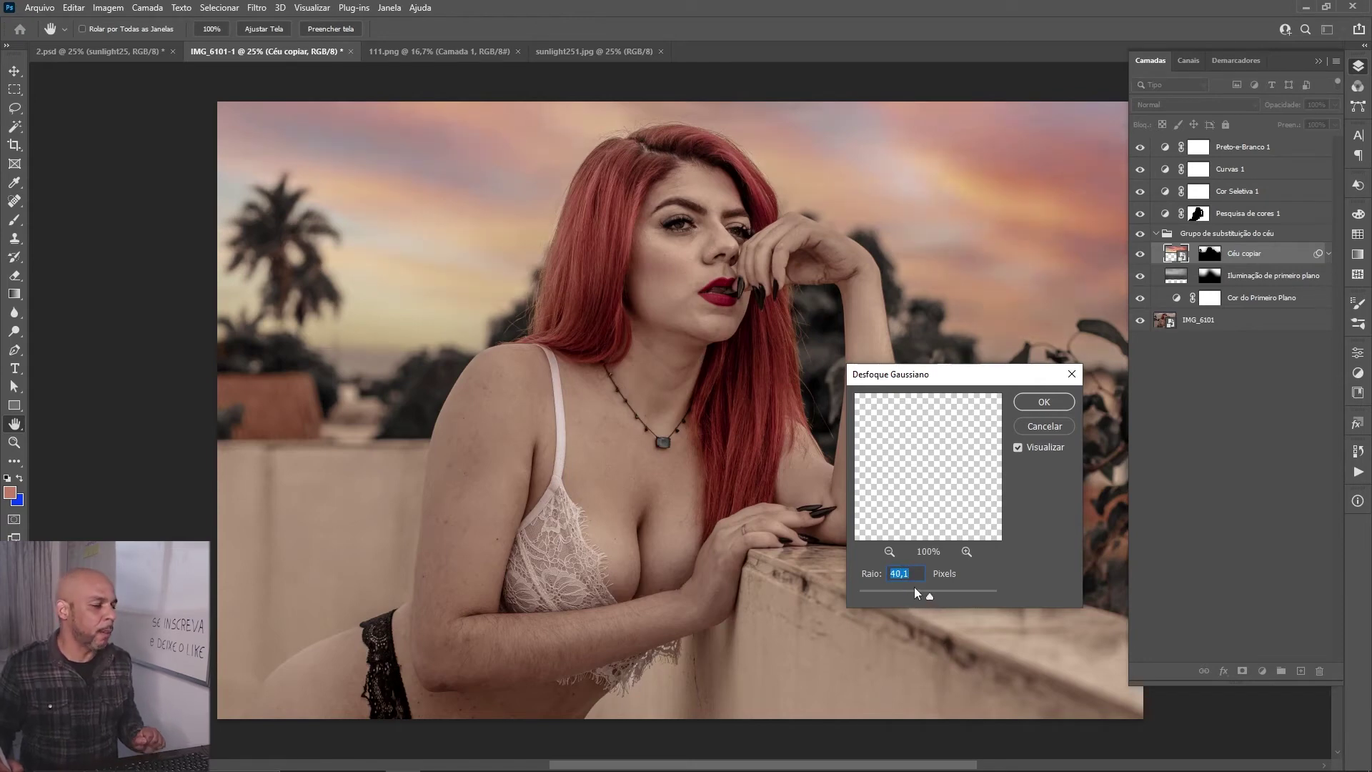
pyautogui.click(1045, 401)
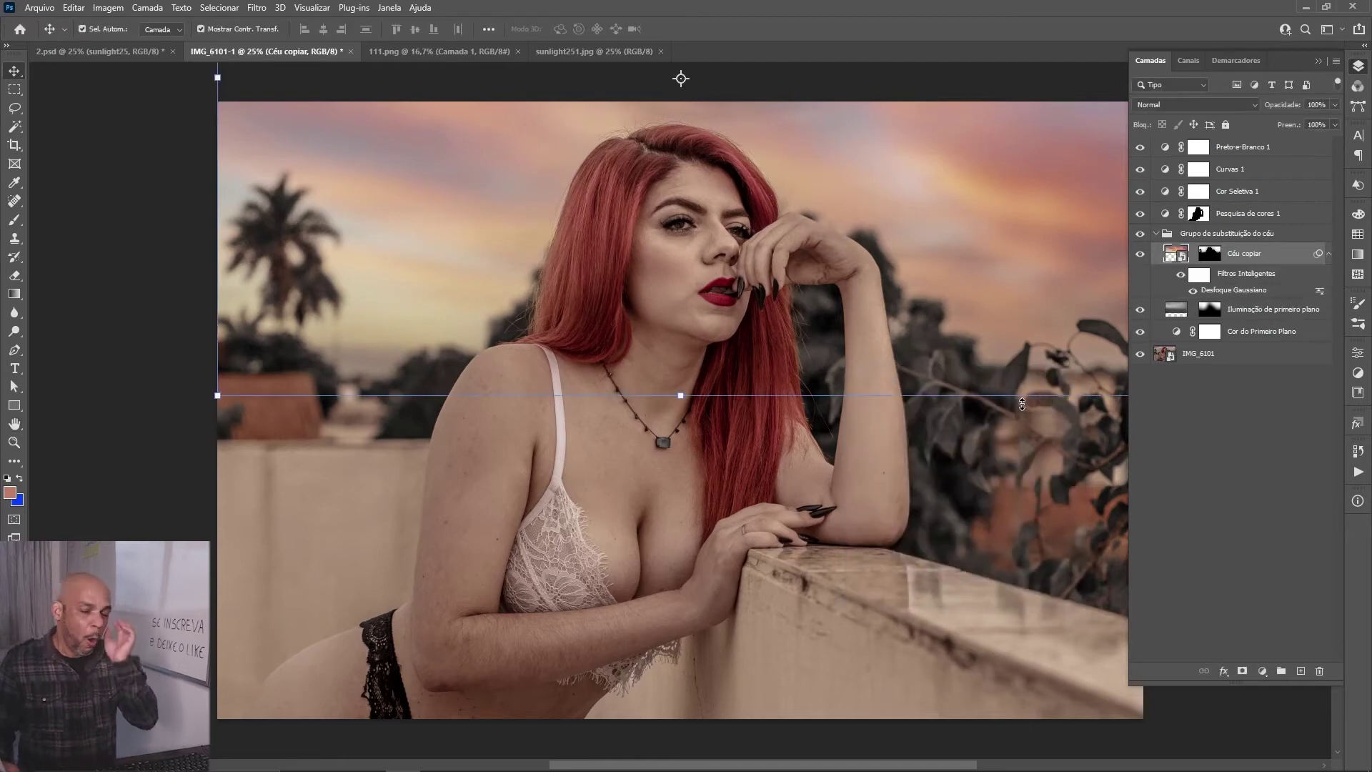
pyautogui.click(1156, 234)
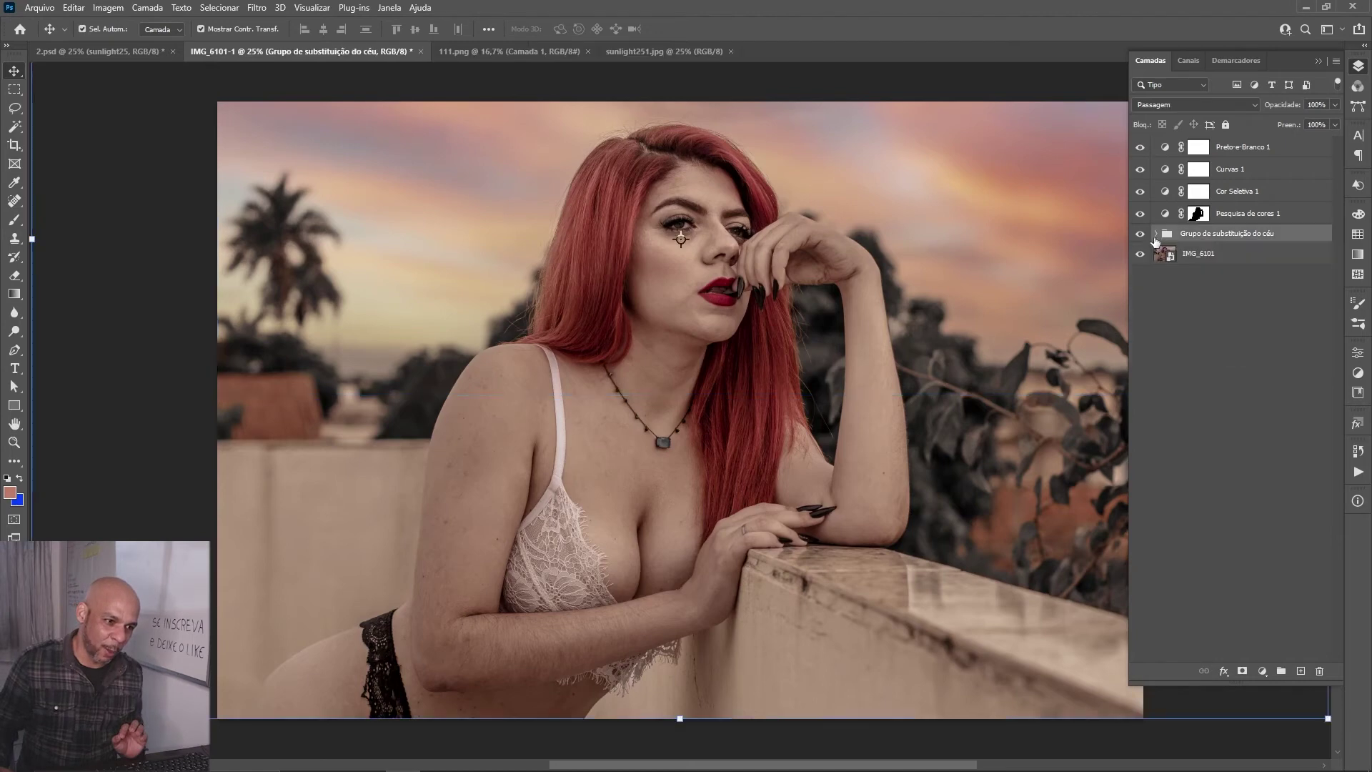
pyautogui.click(1140, 235)
pyautogui.click(1141, 234)
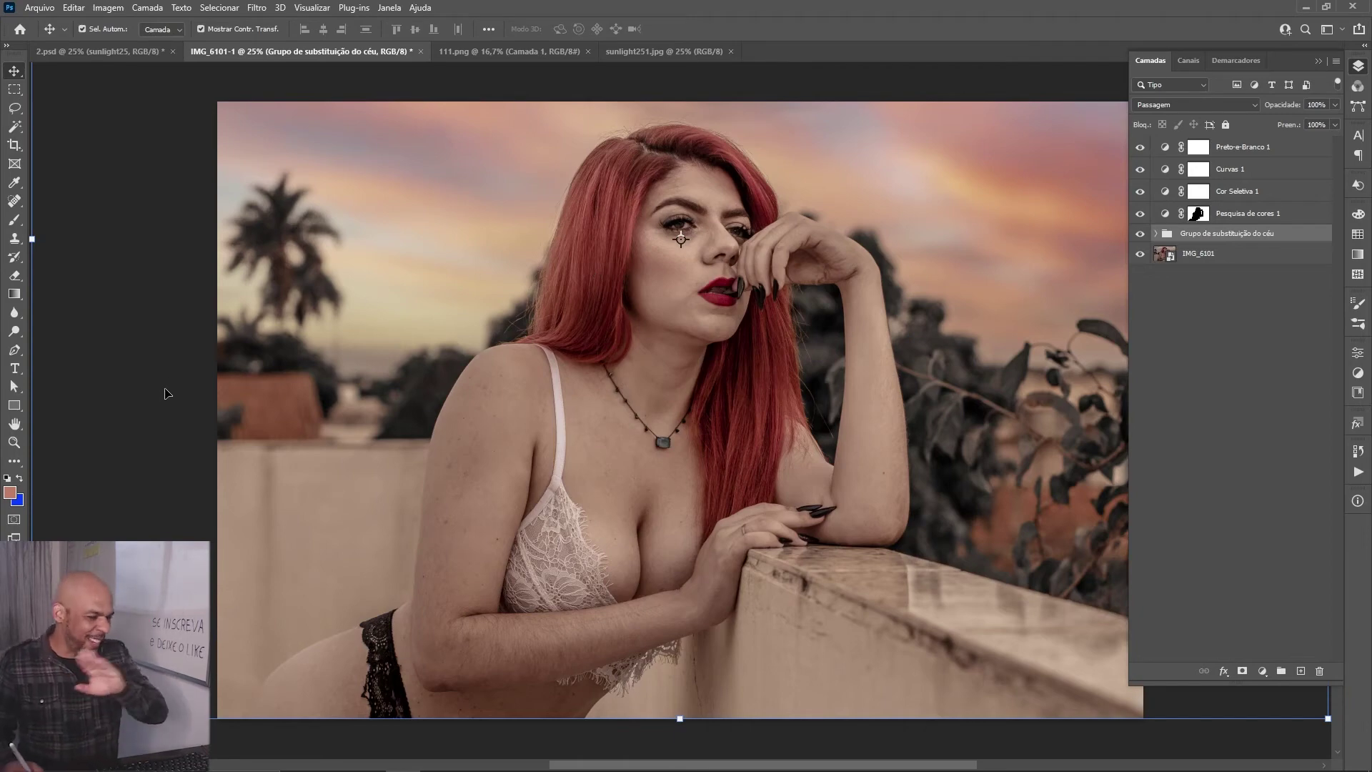
pyautogui.click(1156, 233)
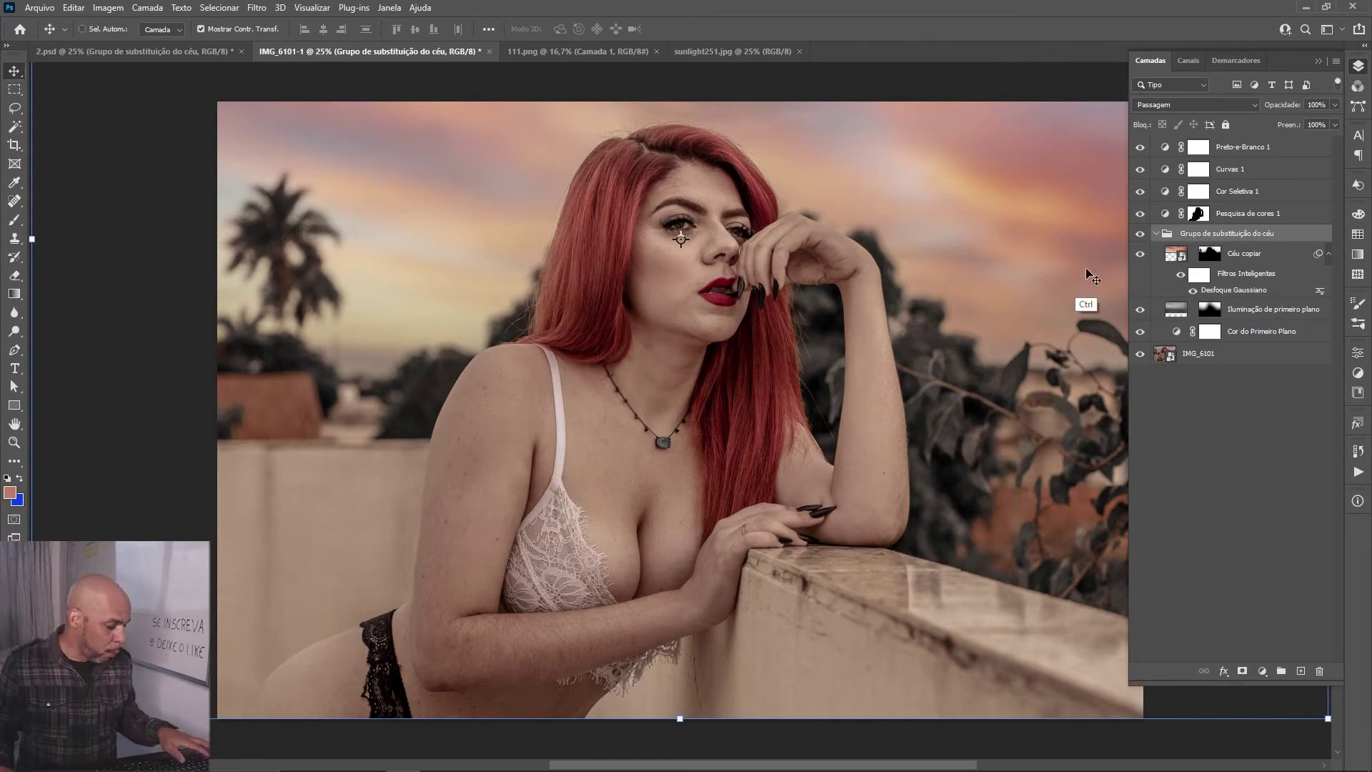
# Step: Flip the sky replacement group horizontally using Free Transform's Virar horizontalmente
pyautogui.hotkey('ctrl', 't')
pyautogui.rightClick(724, 335)
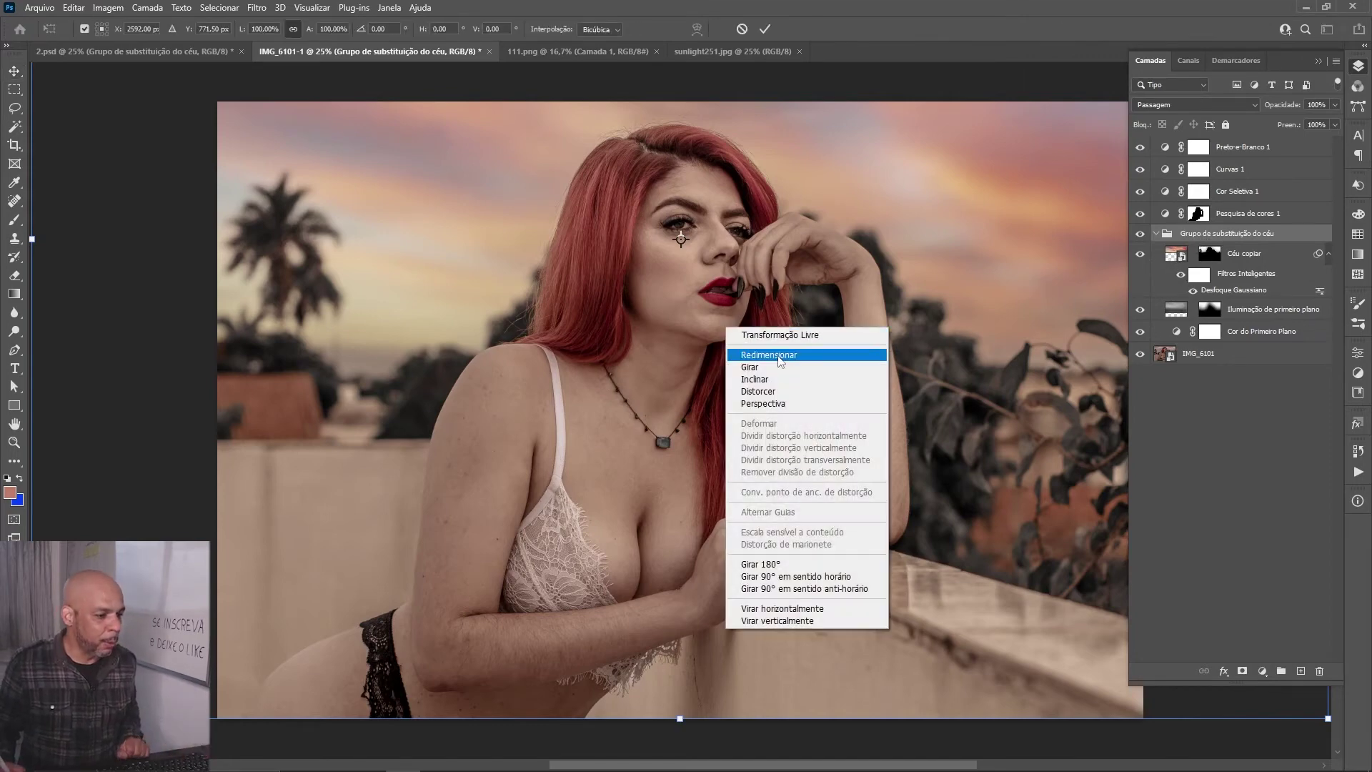
pyautogui.click(793, 610)
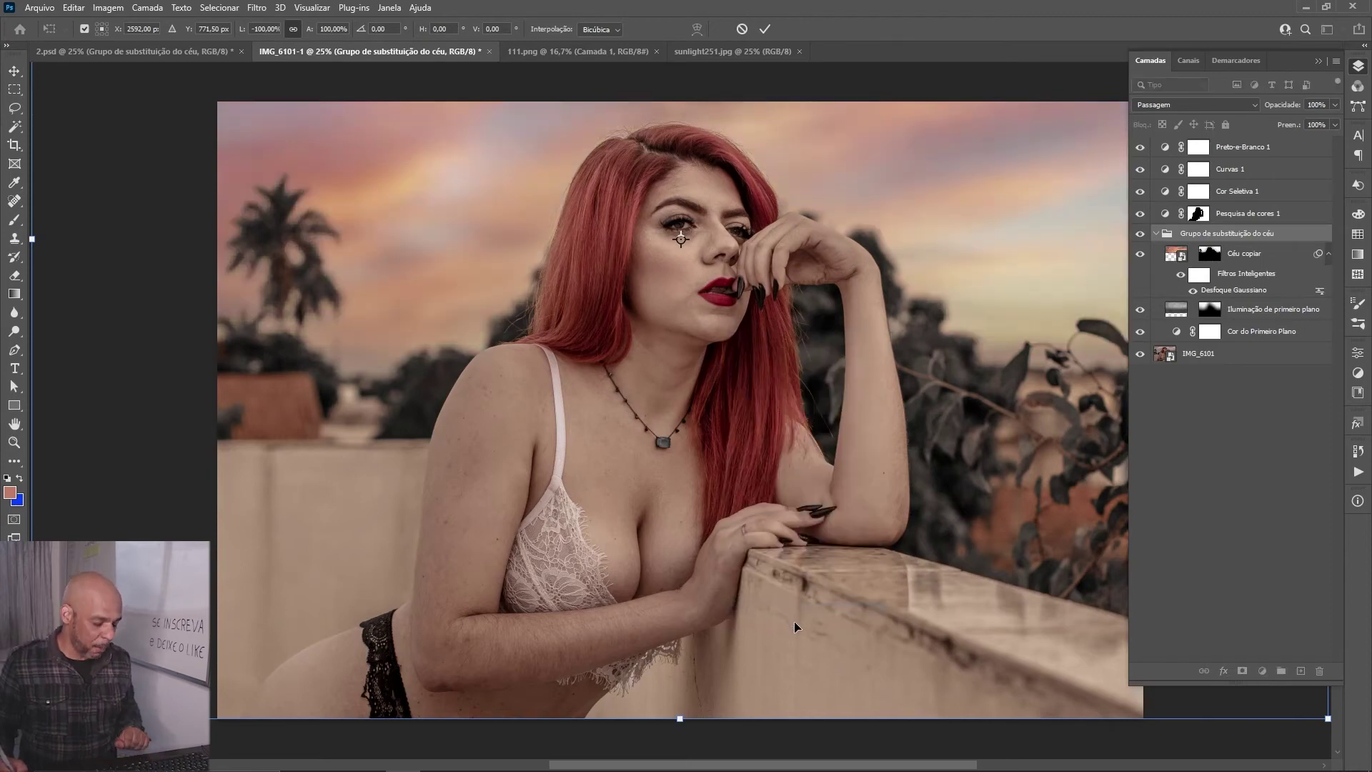
pyautogui.press('Return')
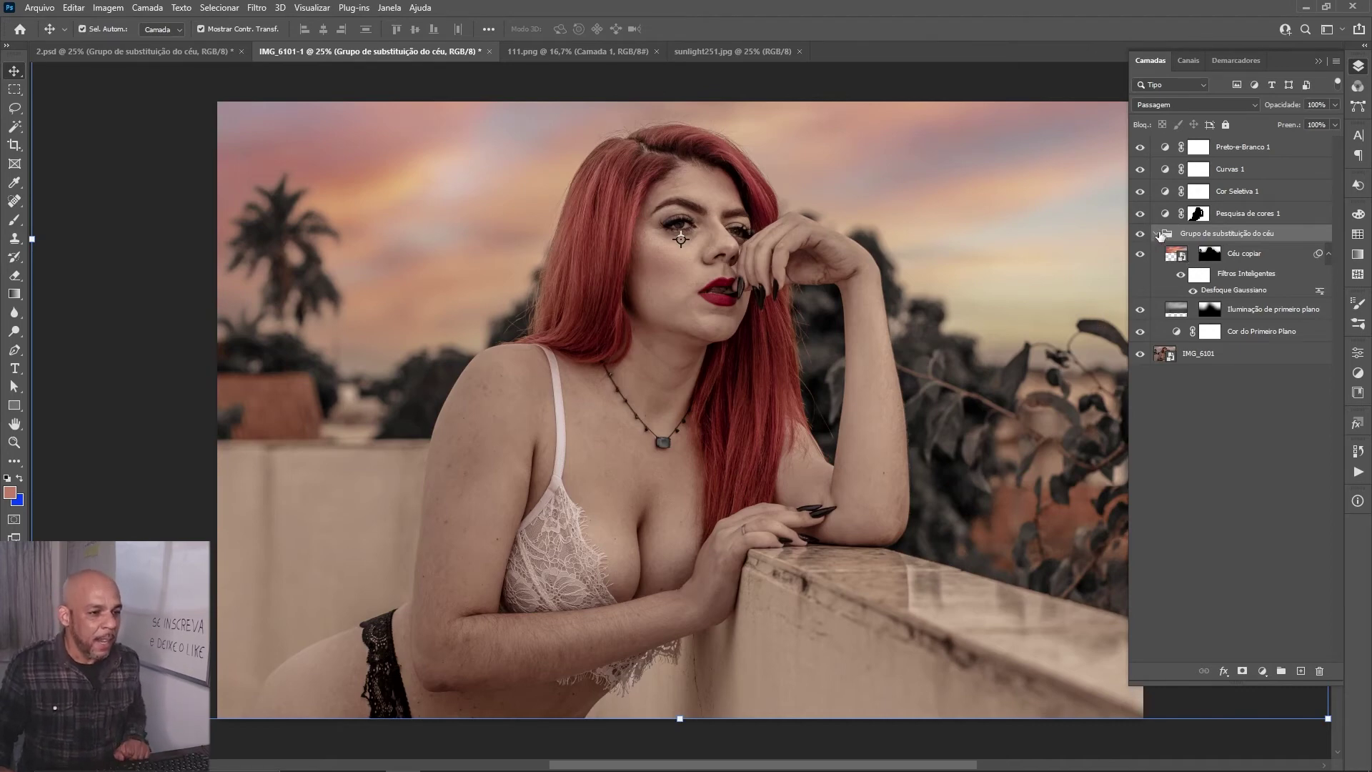
# Step: Collapse the sky replacement group and move it above Cor Seletiva 1
pyautogui.click(1156, 234)
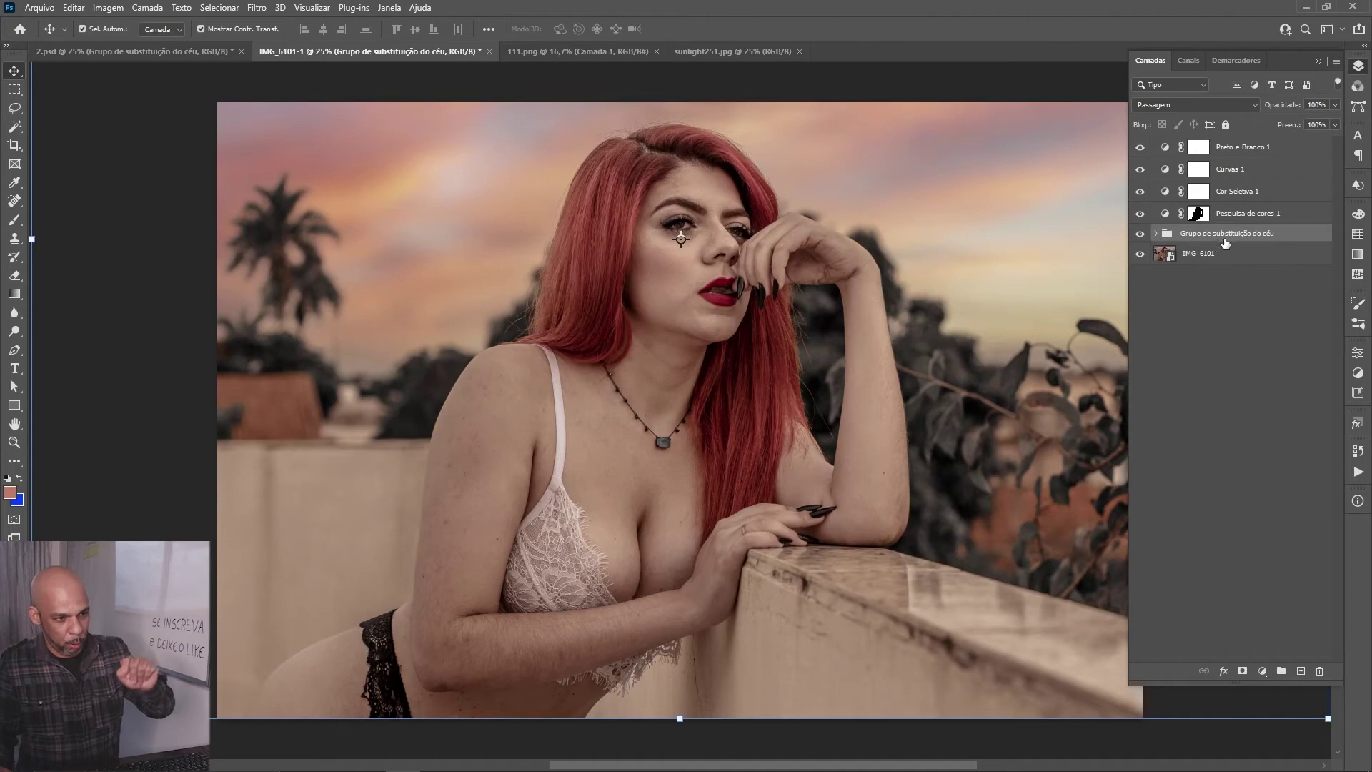
pyautogui.moveTo(1246, 235); pyautogui.dragTo(1235, 196)
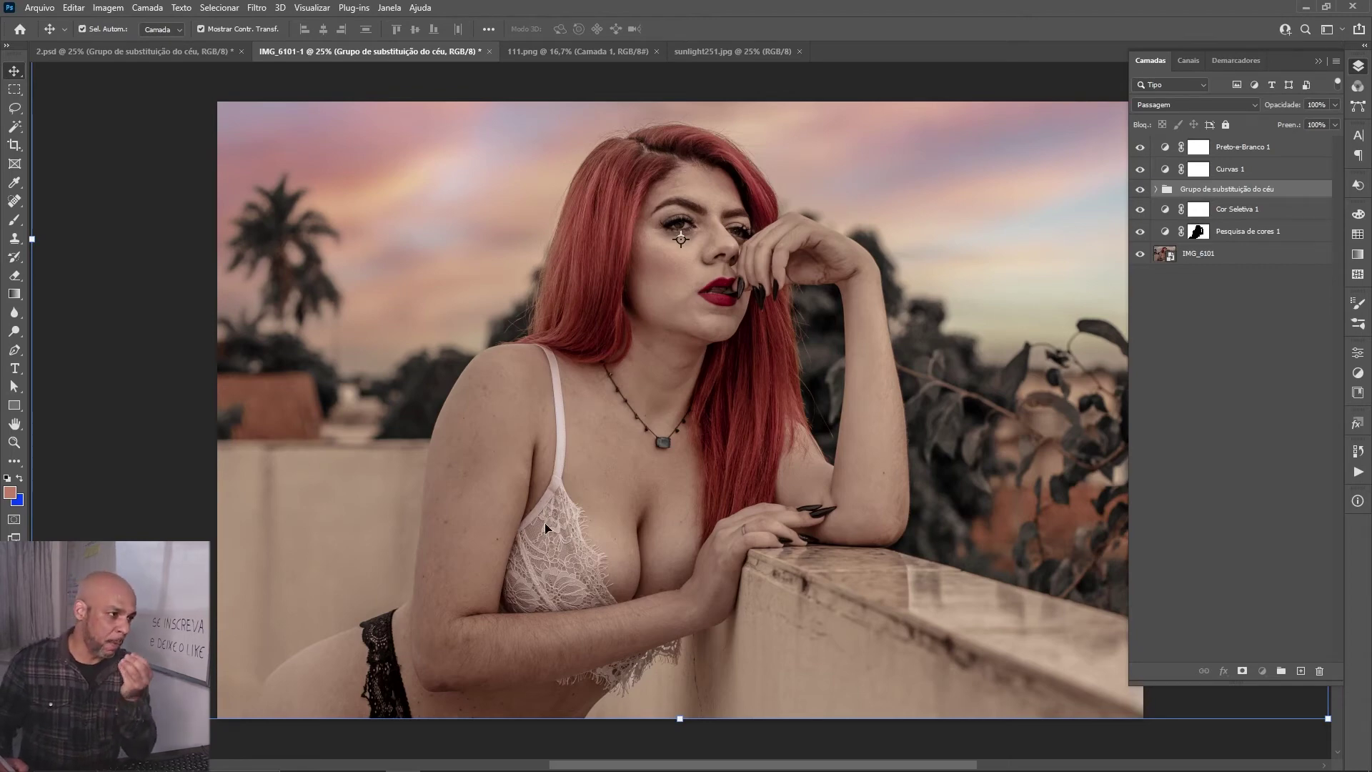
# Step: Drag the 111.png light-rays layer into the IMG_6101-1 portrait as Camada 1
pyautogui.click(586, 50)
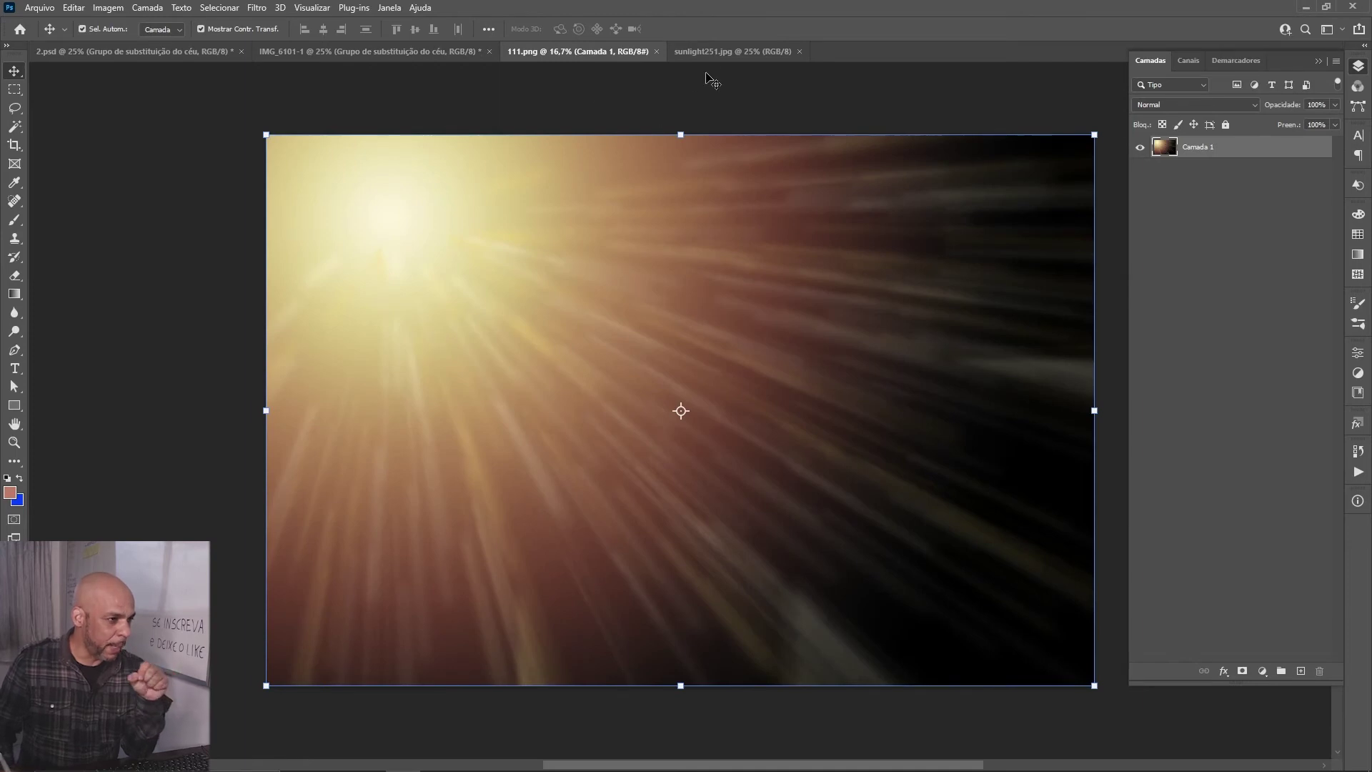
pyautogui.click(753, 52)
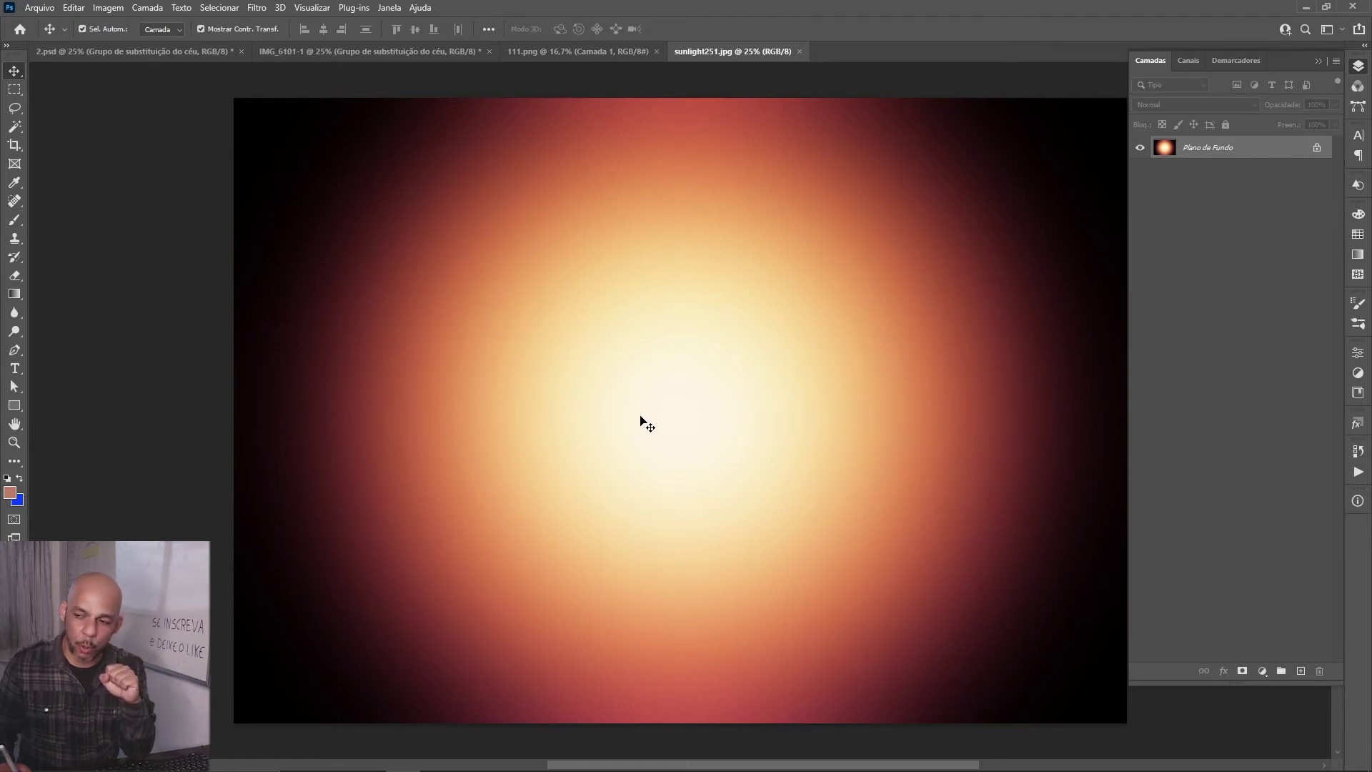
pyautogui.moveTo(641, 422); pyautogui.dragTo(478, 77)
pyautogui.moveTo(477, 200); pyautogui.dragTo(327, 48)
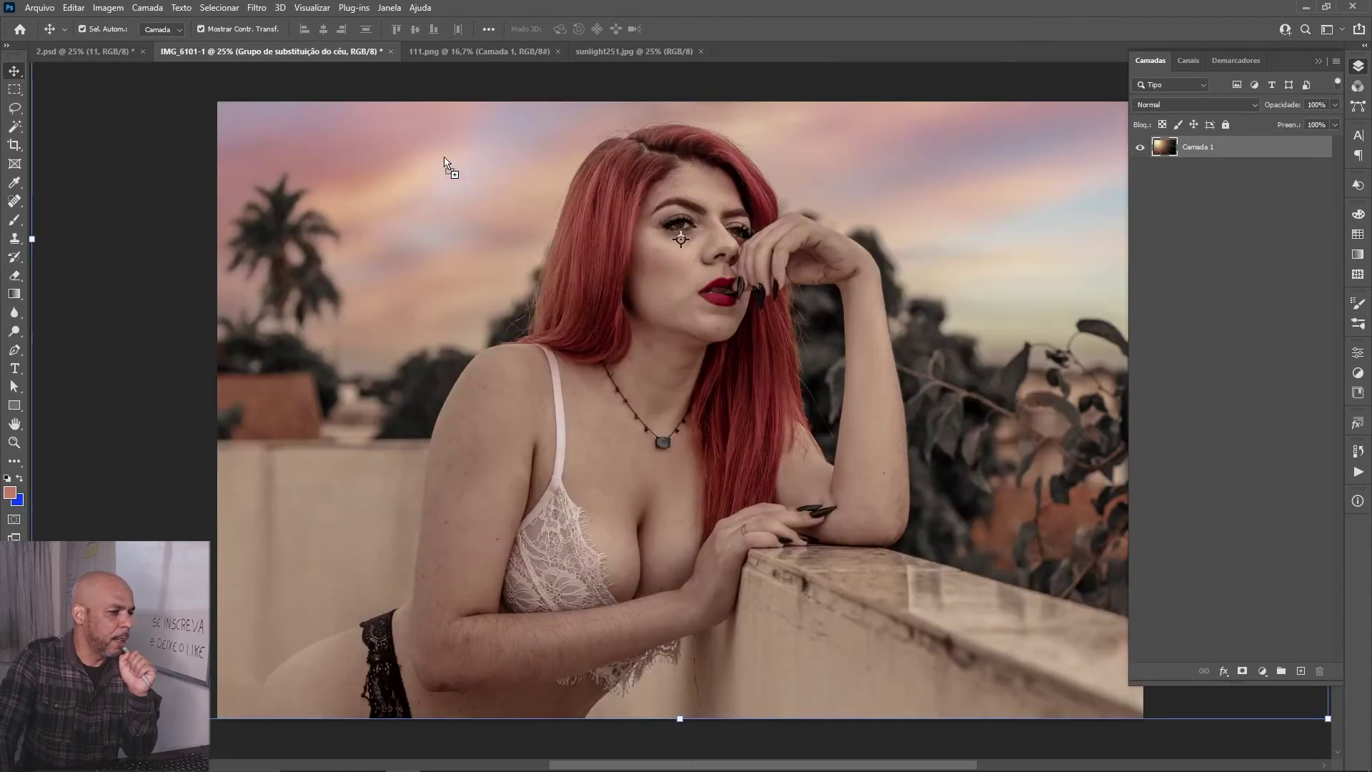
pyautogui.moveTo(327, 49); pyautogui.dragTo(476, 192)
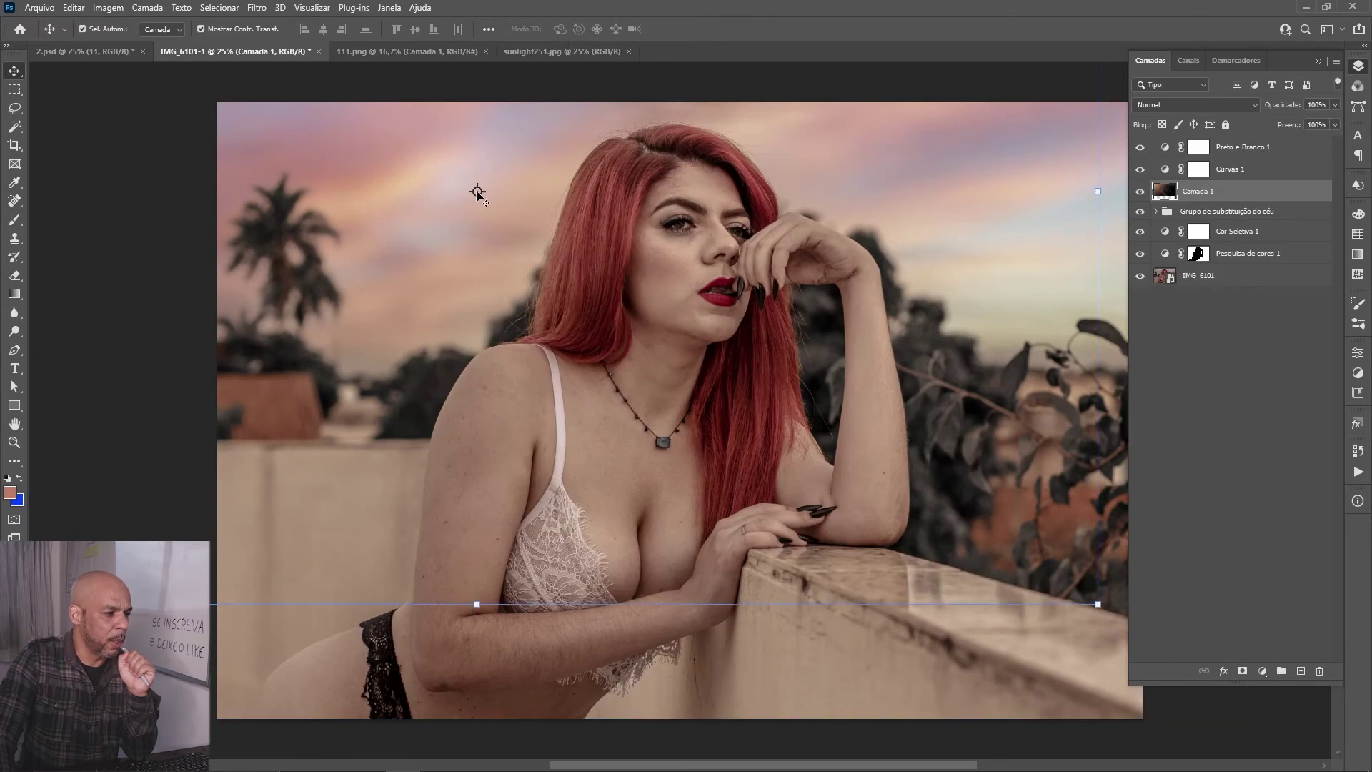
# Step: Shift the light-rays layer right and down and scale it to about 85%
pyautogui.hotkey('ctrl', '-')
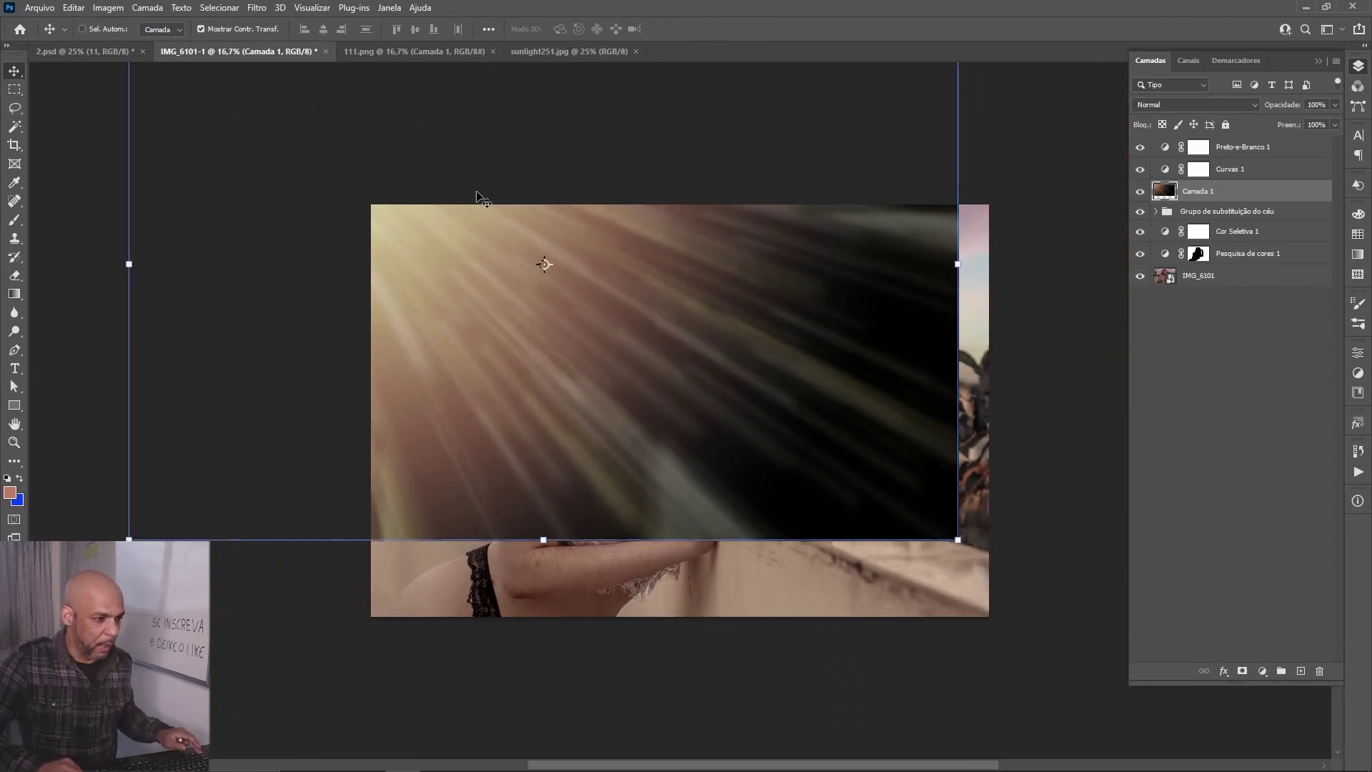
pyautogui.hotkey('ctrl', '-')
pyautogui.moveTo(679, 287); pyautogui.dragTo(702, 354)
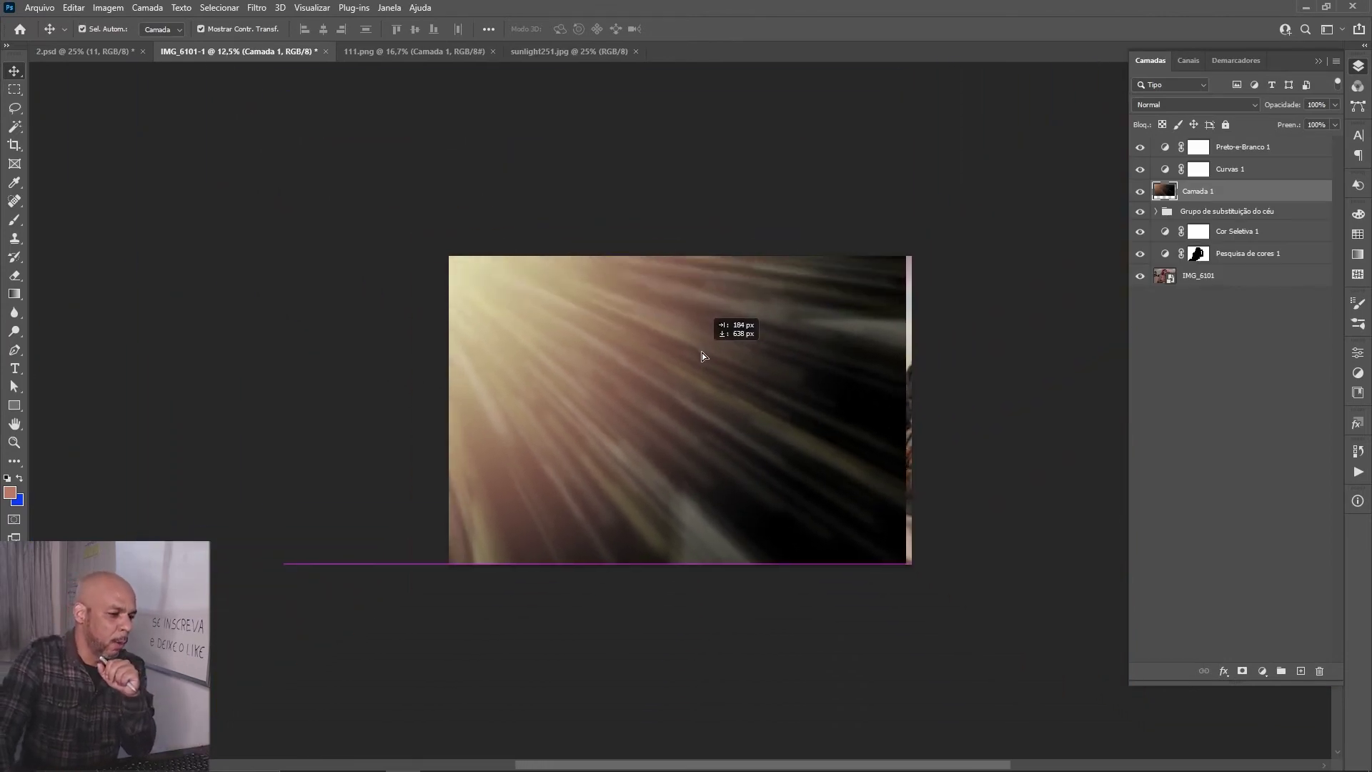
pyautogui.moveTo(290, 159); pyautogui.dragTo(380, 219)
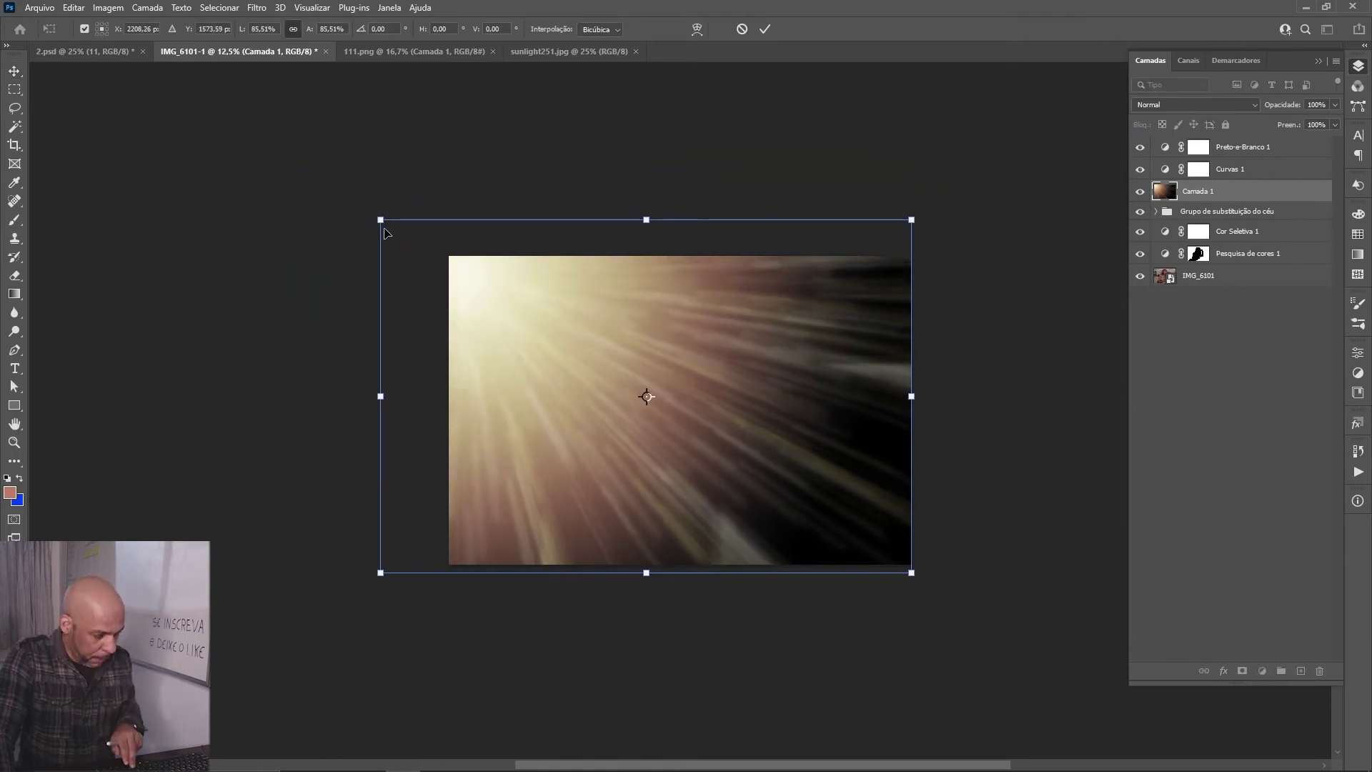
pyautogui.press('Return')
# Step: Flip the light-rays layer horizontally so the glow sits in the upper right
pyautogui.press('ctrl')
pyautogui.hotkey('ctrl', 't')
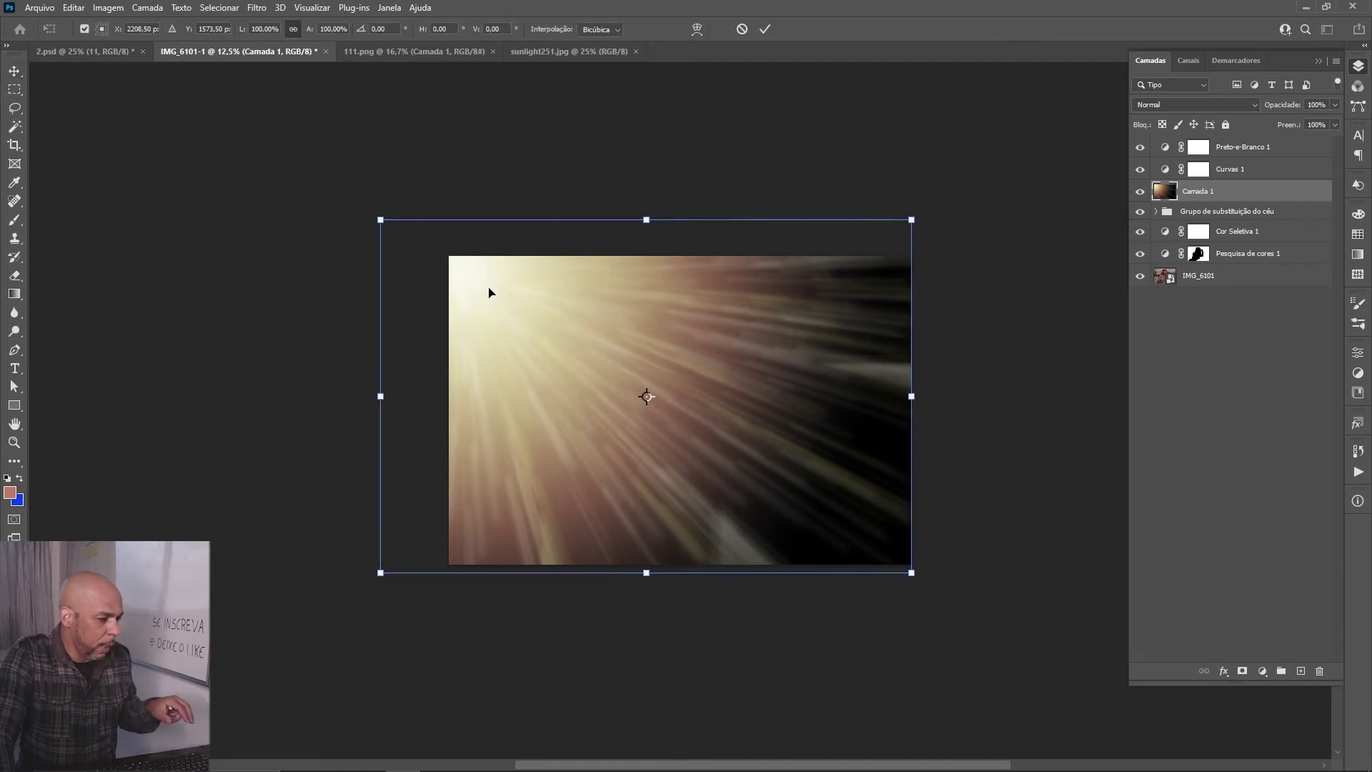
pyautogui.rightClick(489, 290)
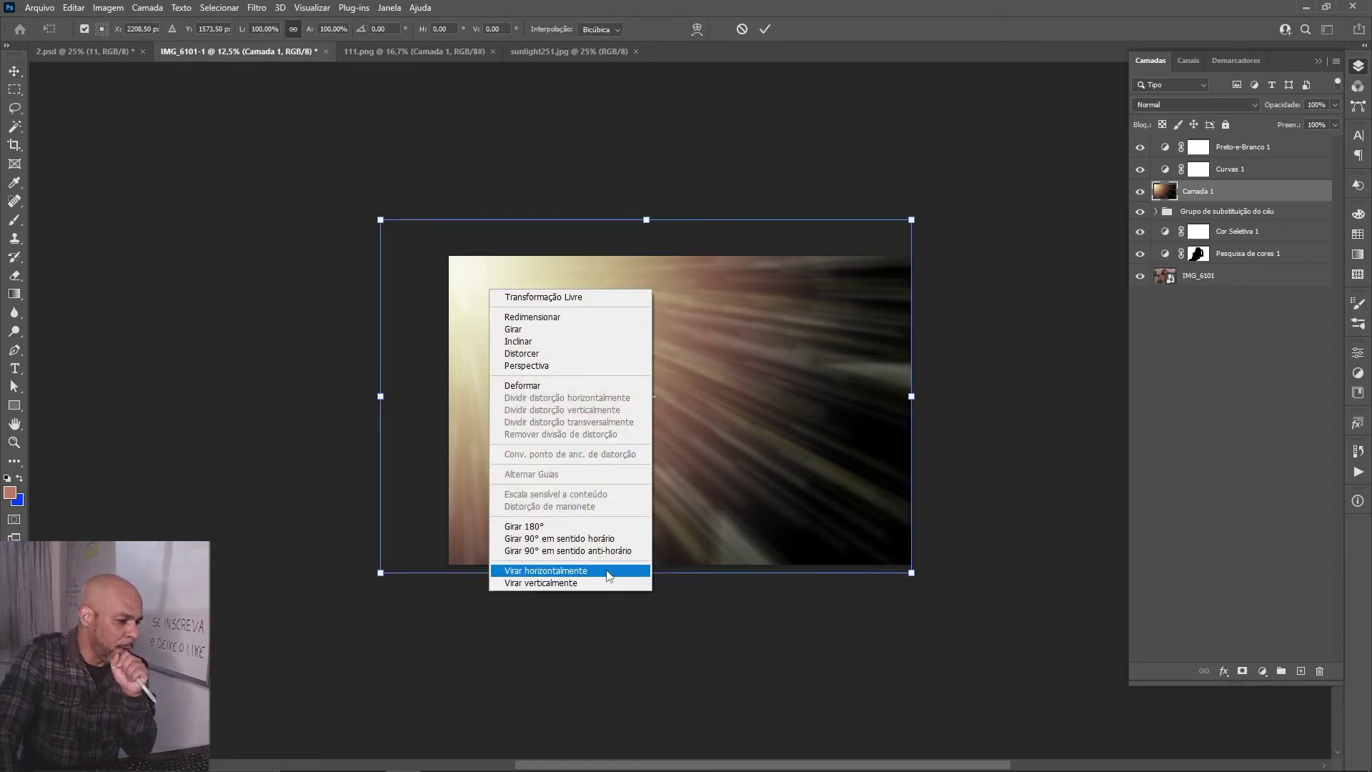
pyautogui.click(610, 570)
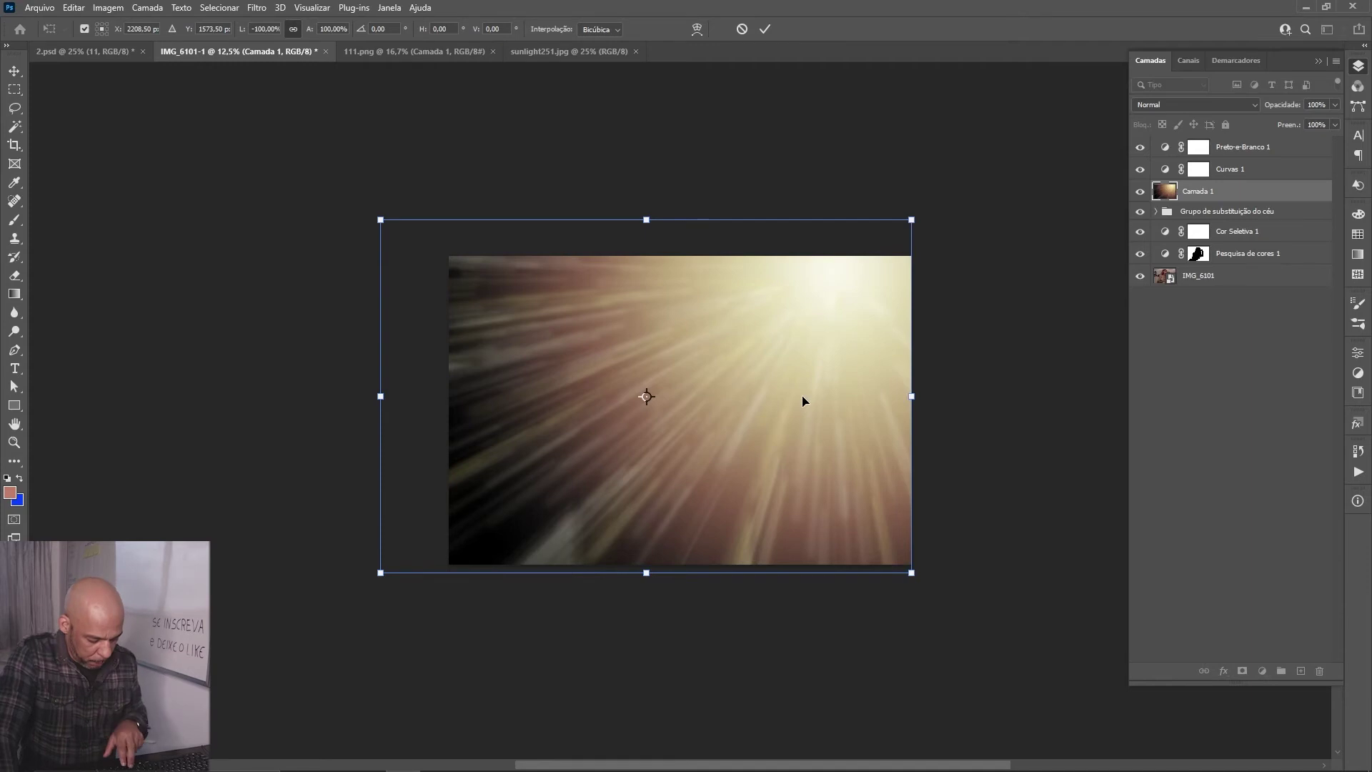
pyautogui.press('Return')
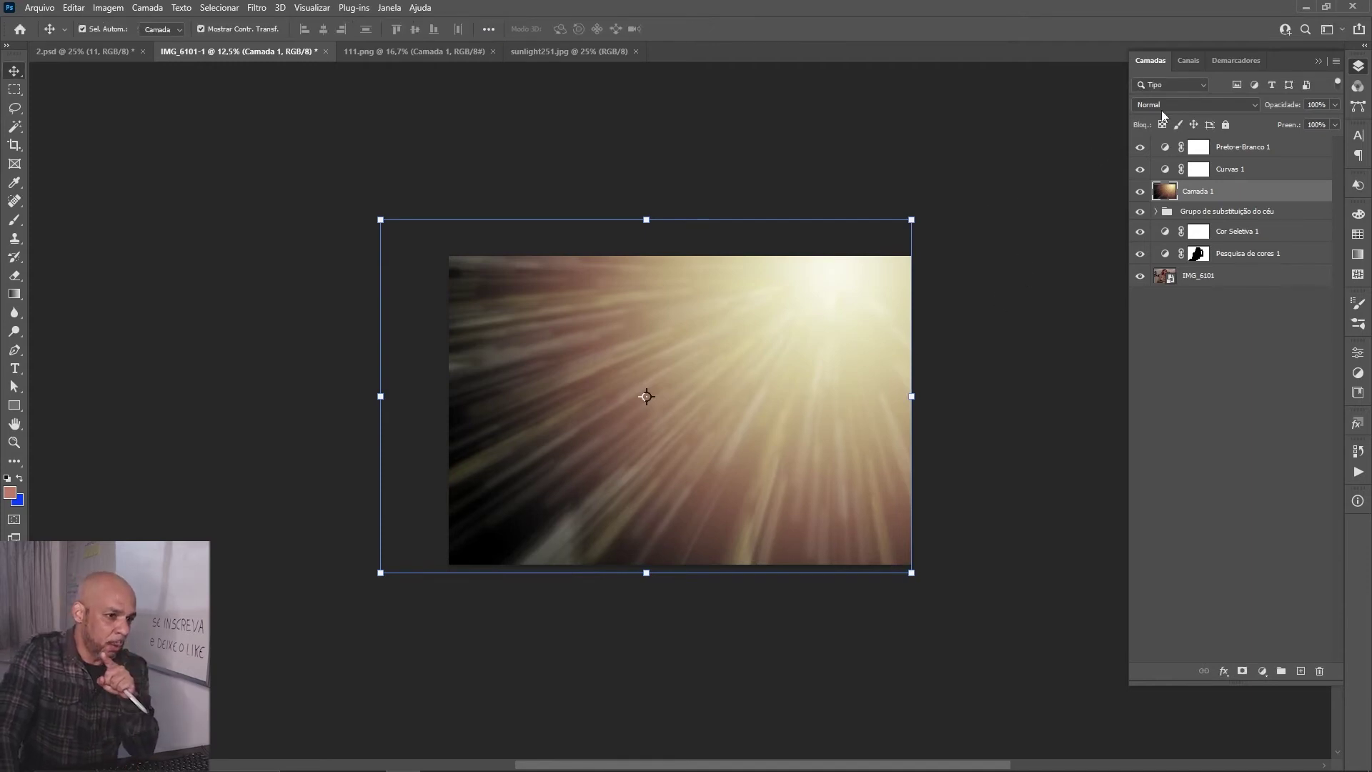
# Step: Set Camada 1 to Divisão blend mode and align its left edge with the photo
pyautogui.click(1178, 106)
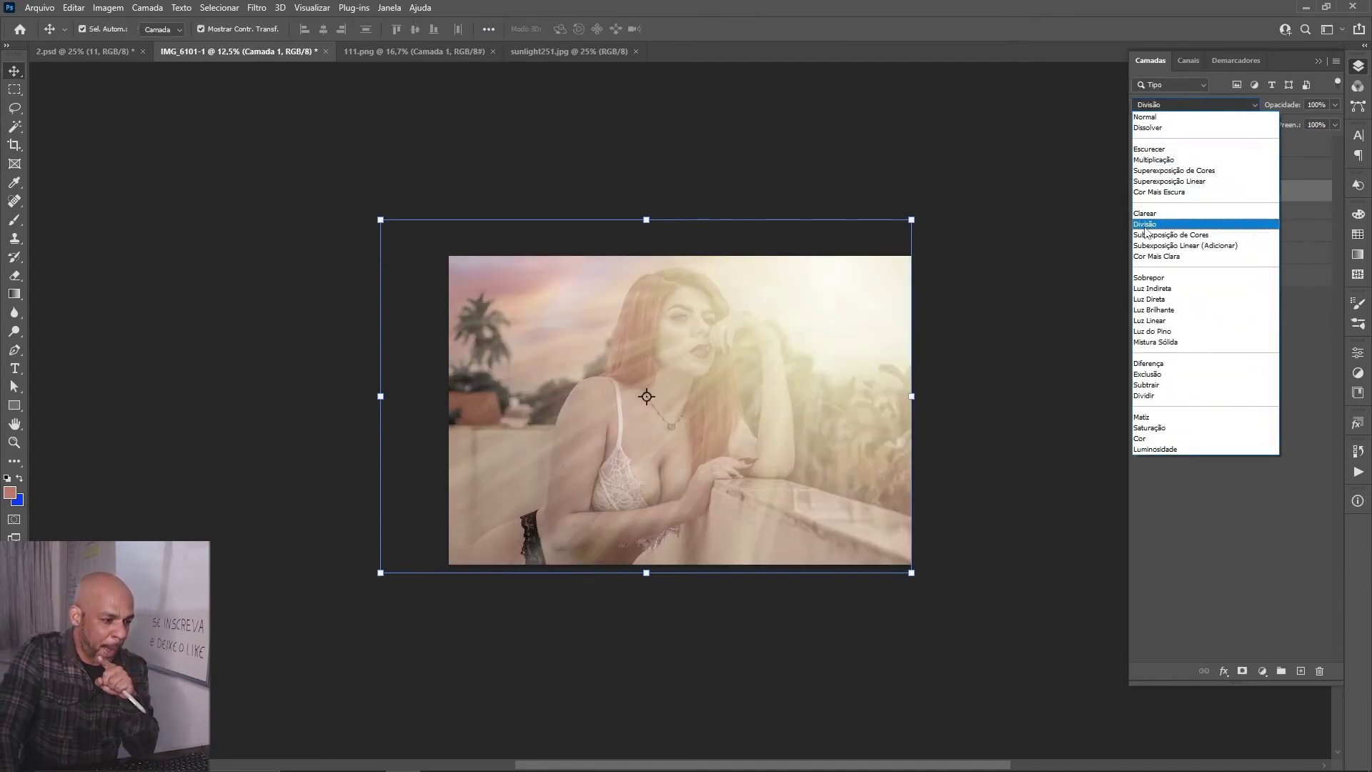
pyautogui.click(1146, 224)
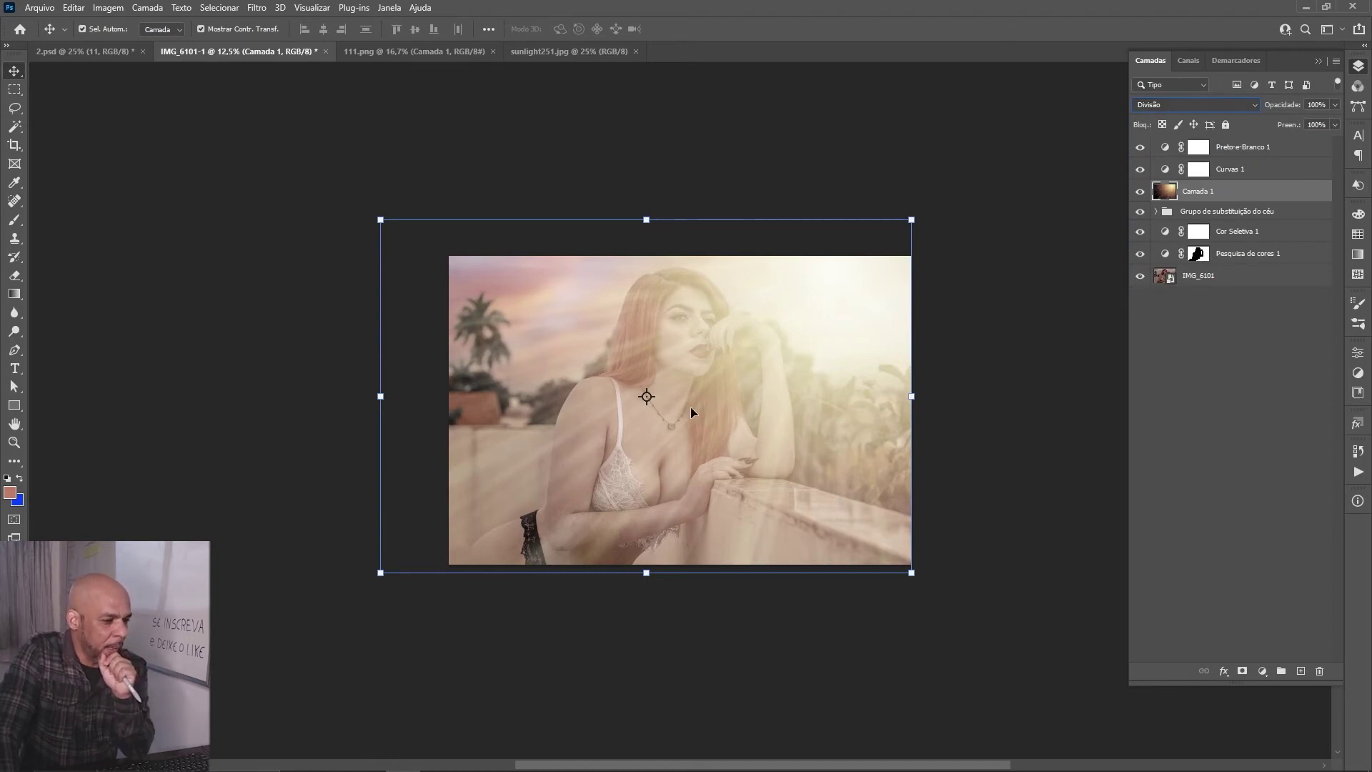
pyautogui.moveTo(837, 311); pyautogui.dragTo(930, 302)
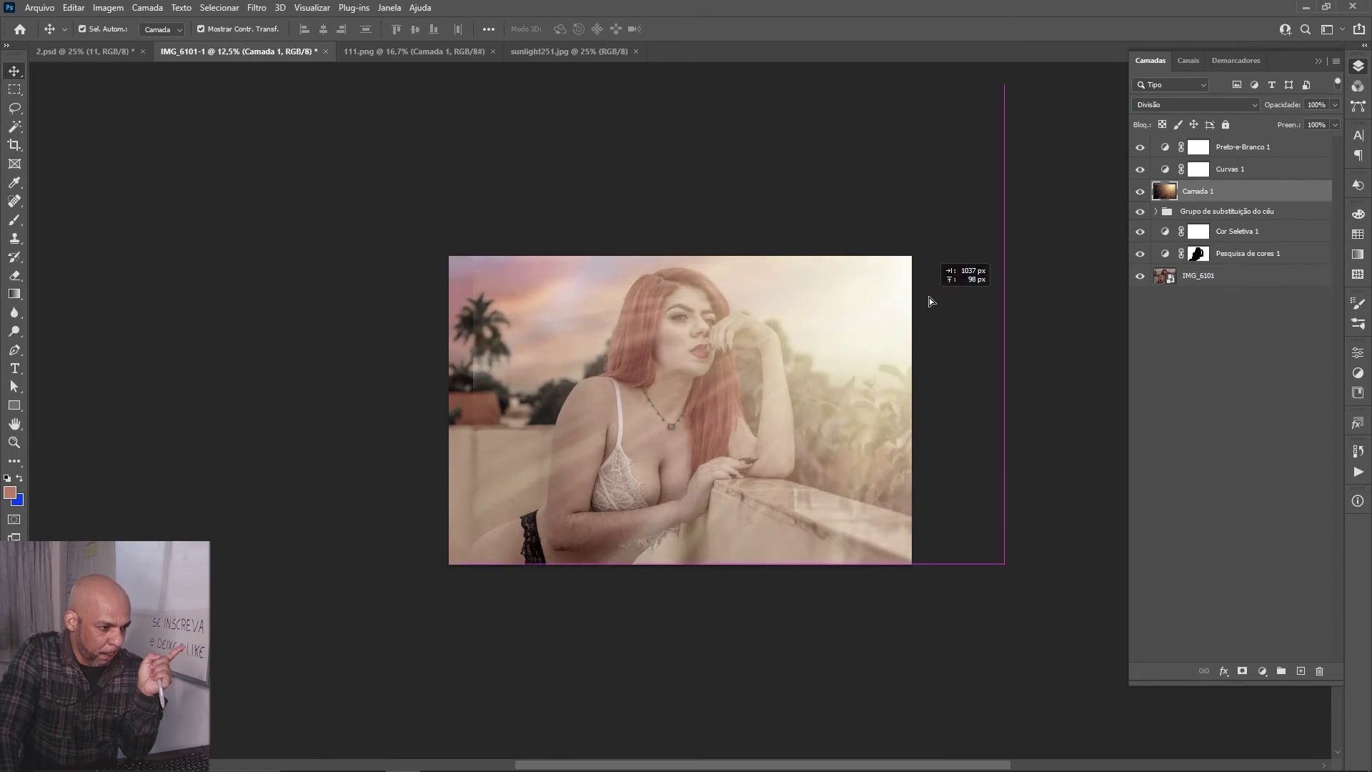
pyautogui.moveTo(929, 298); pyautogui.dragTo(933, 295)
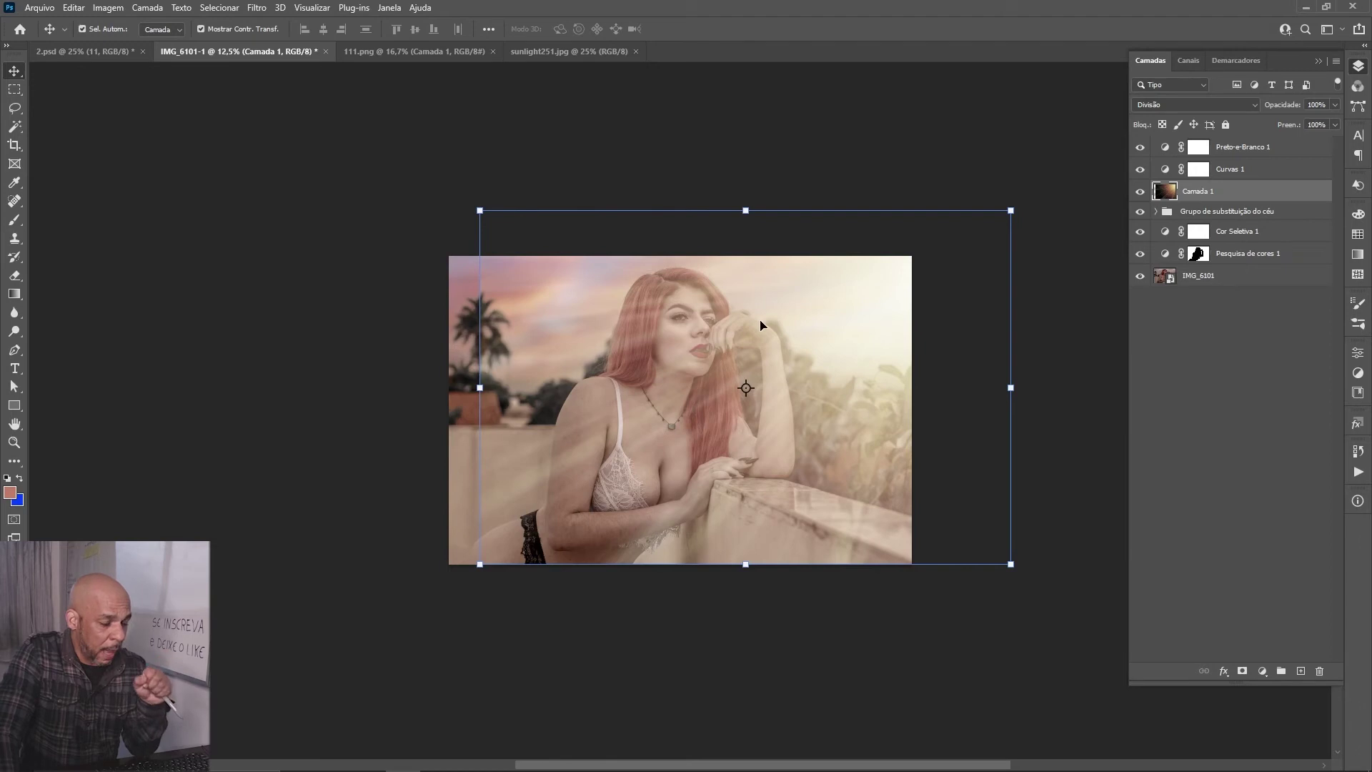
pyautogui.moveTo(641, 358); pyautogui.dragTo(619, 357)
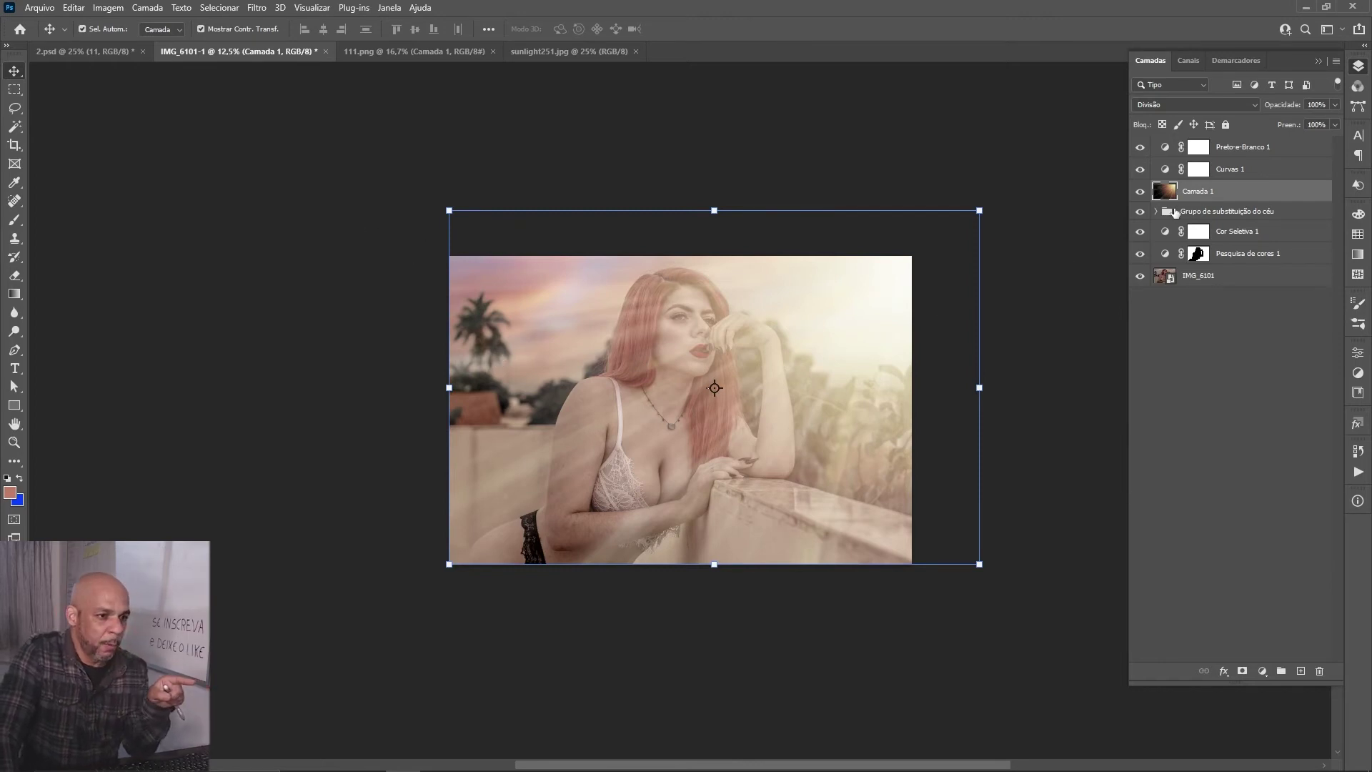
# Step: Convert the Camada 1 light-rays layer to a smart object and apply an 81.2-pixel Gaussian Blur
pyautogui.rightClick(1212, 201)
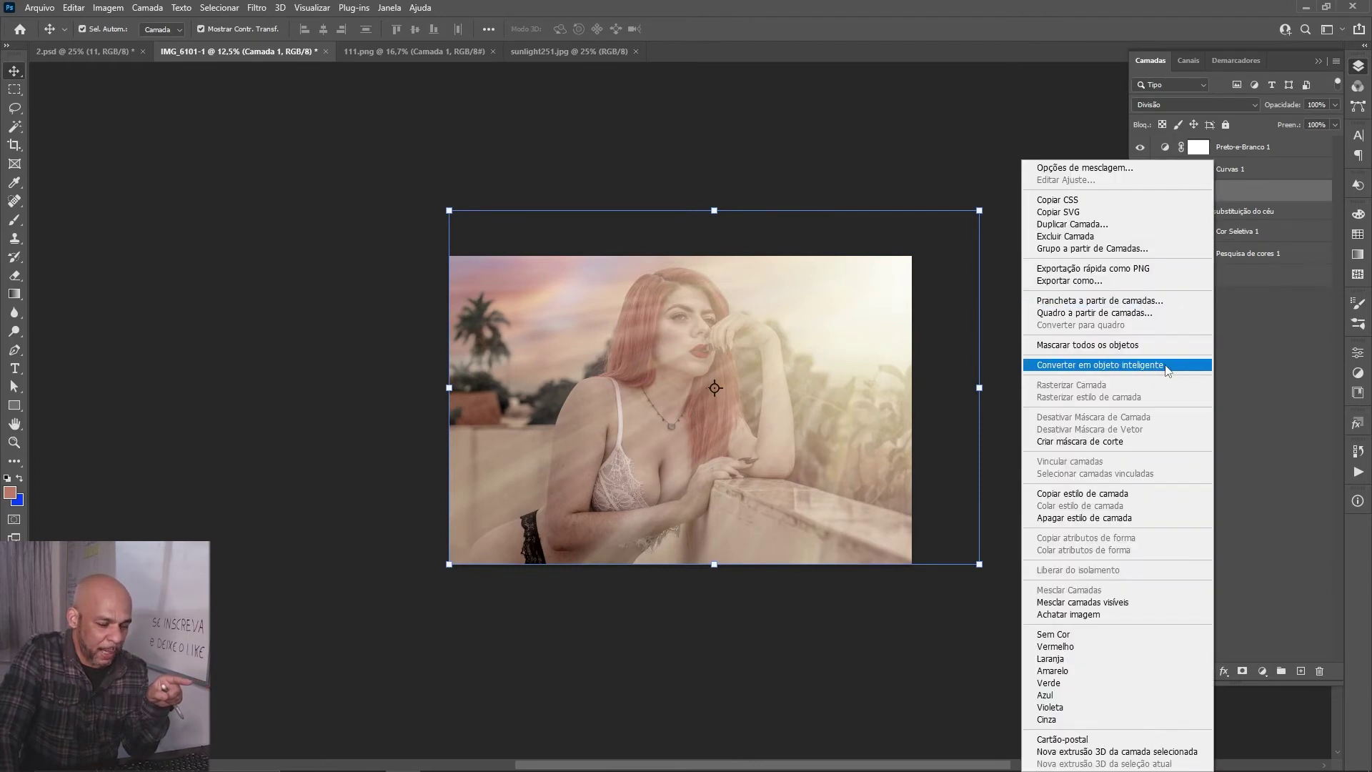
pyautogui.click(1163, 363)
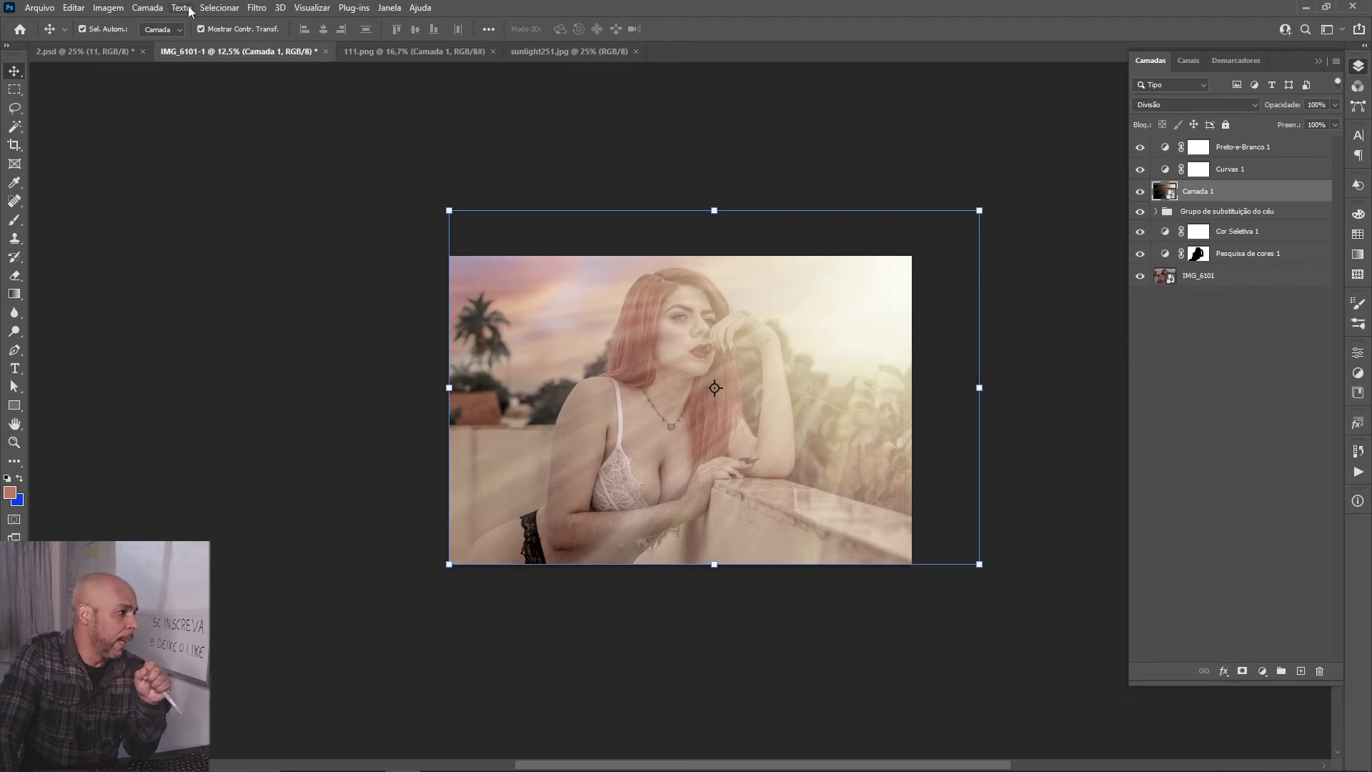
pyautogui.click(257, 8)
pyautogui.moveTo(275, 218)
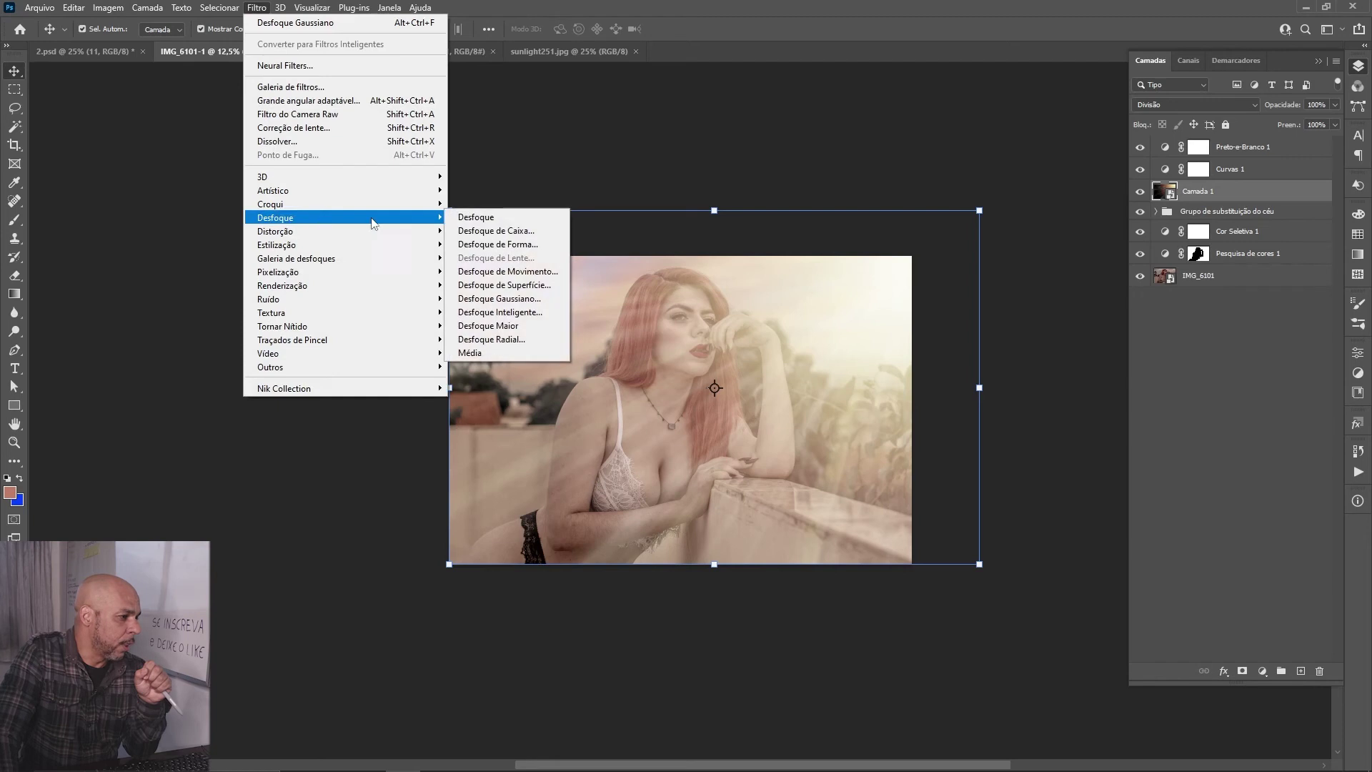
pyautogui.click(543, 299)
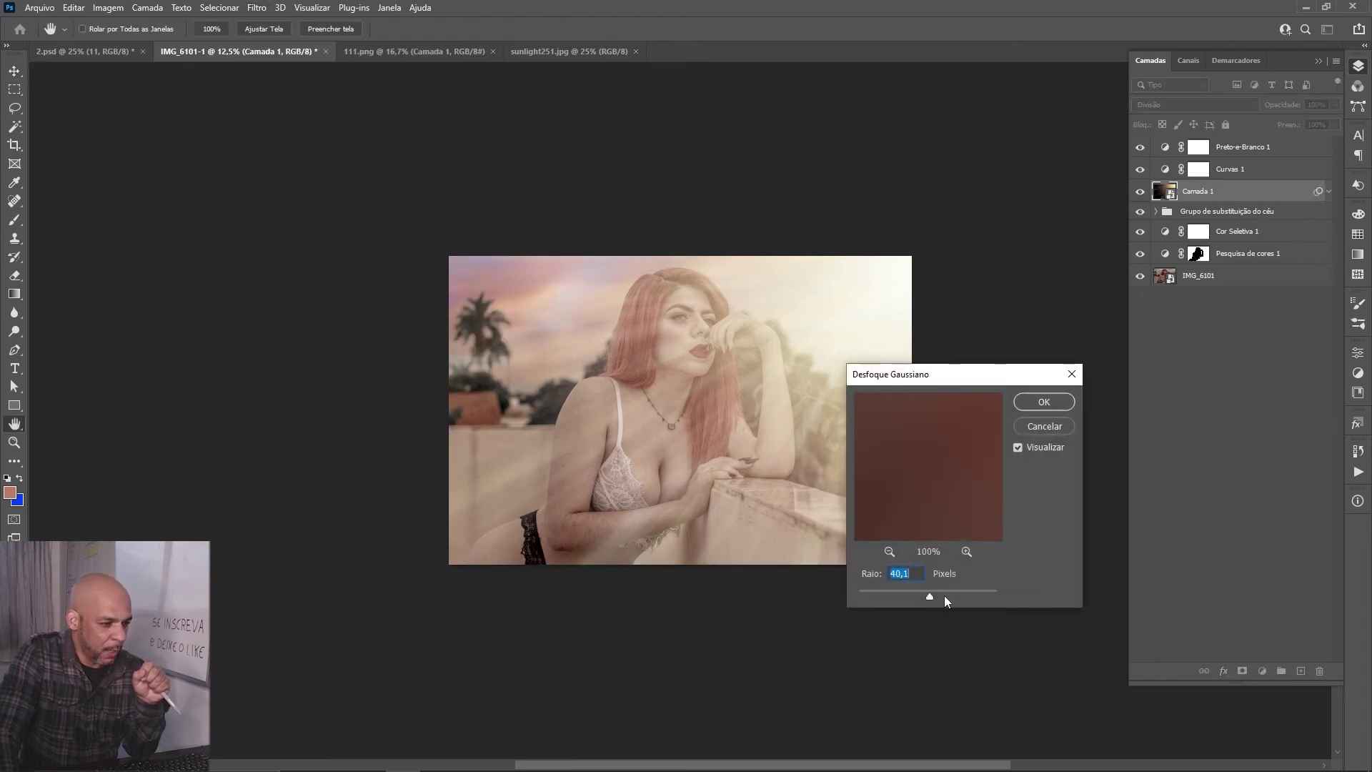
pyautogui.moveTo(947, 594); pyautogui.dragTo(951, 596)
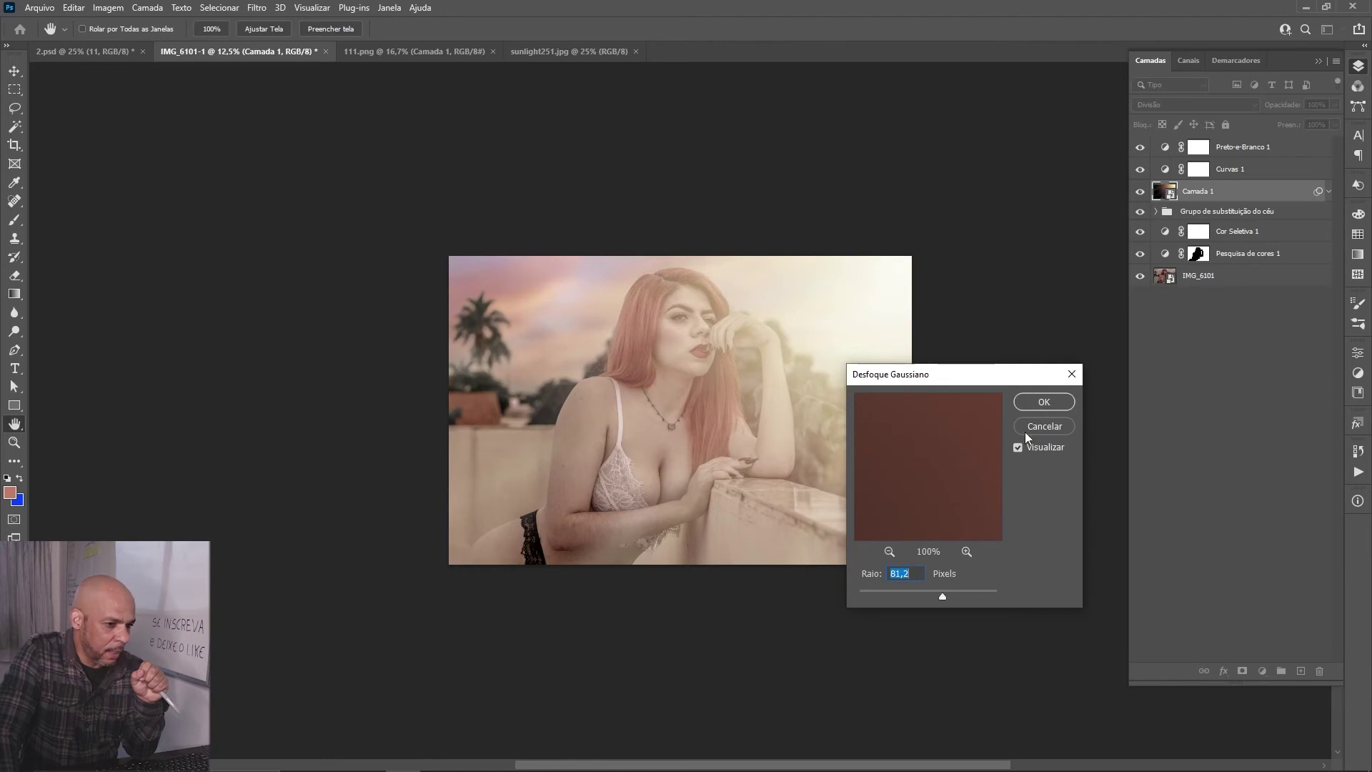
pyautogui.click(1043, 402)
pyautogui.press('v')
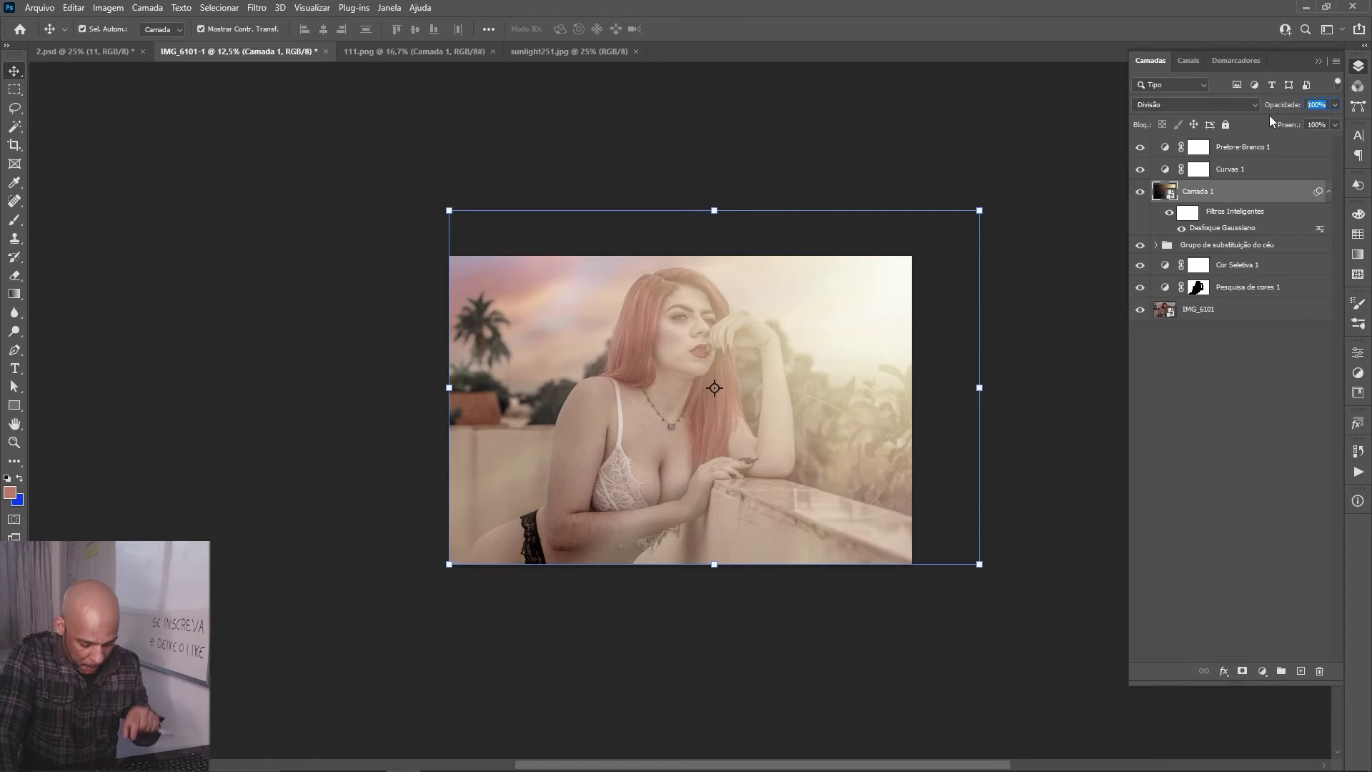
# Step: Set Camada 1 to 40% opacity and move it above Preto-e-Branco 1 at the top
pyautogui.write('40')
pyautogui.press('Return')
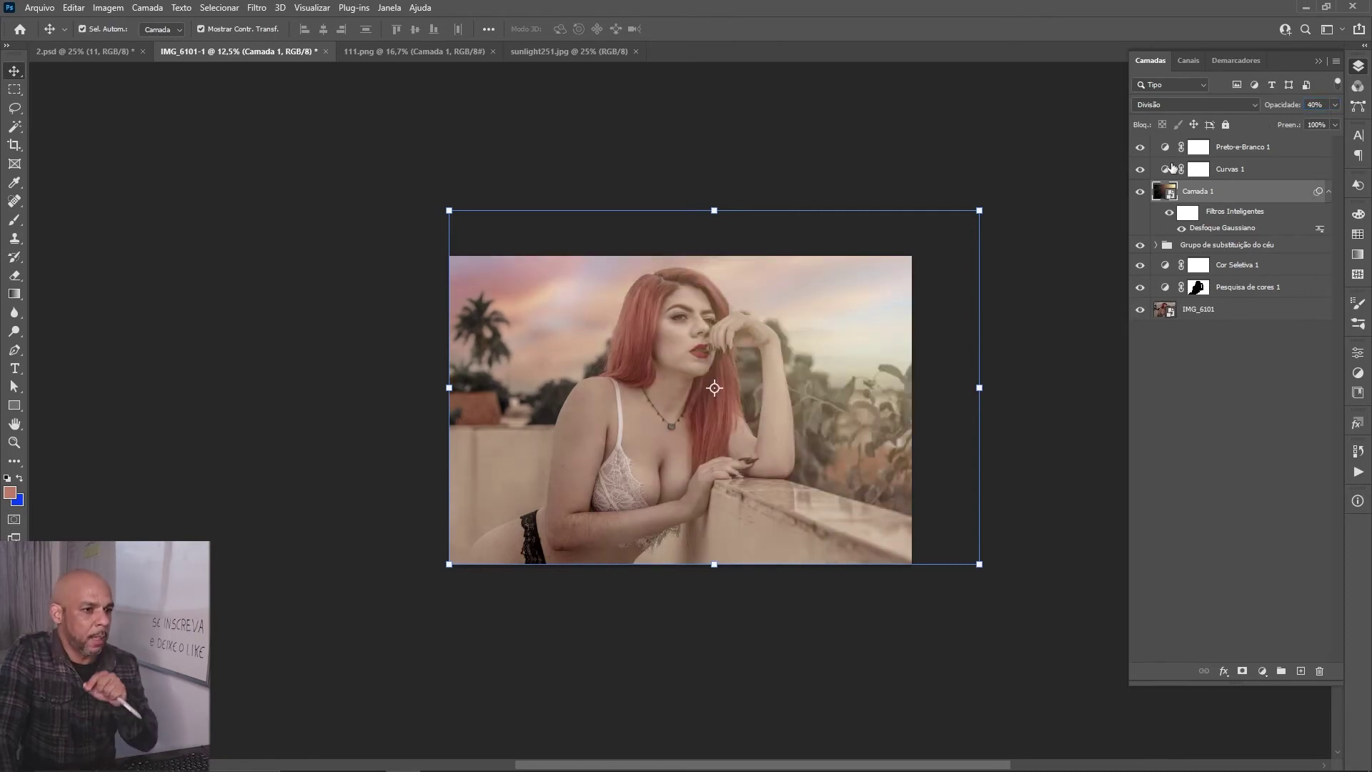
pyautogui.click(1140, 191)
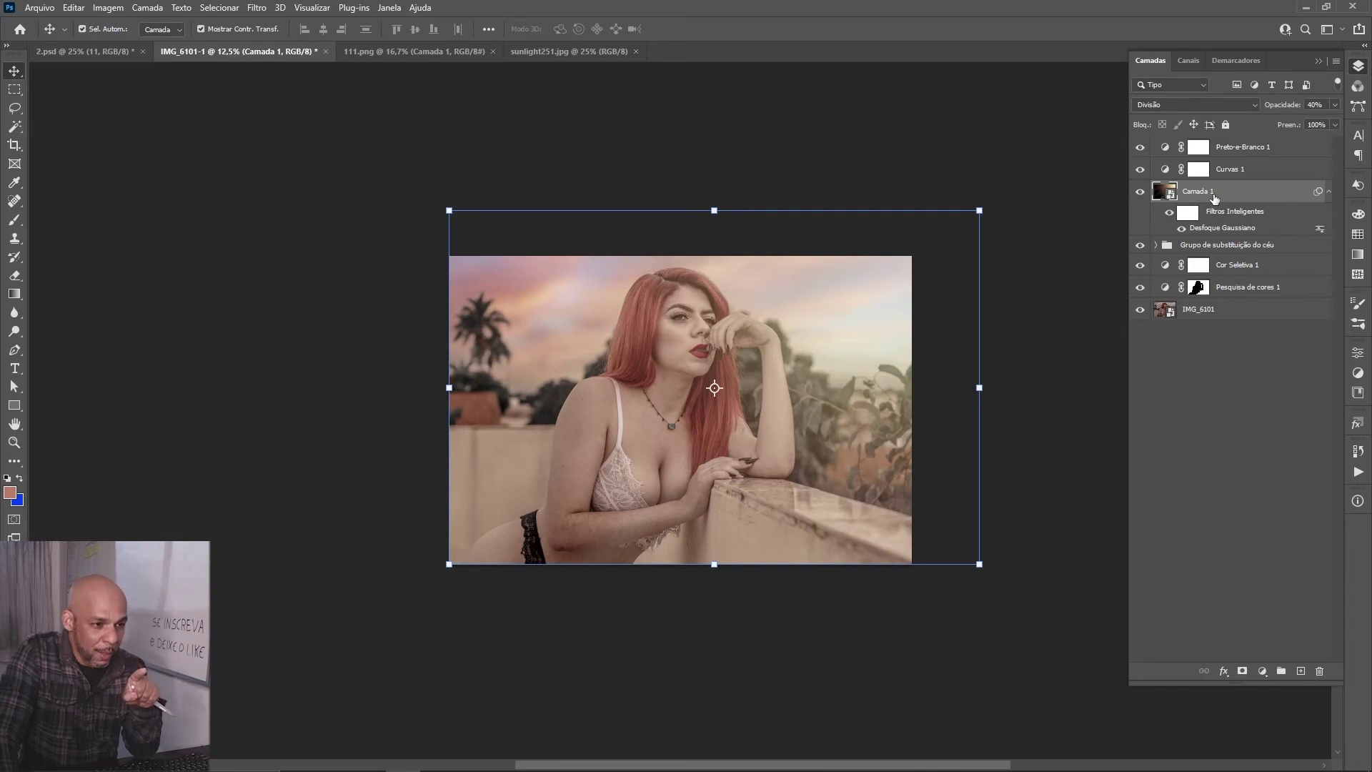
pyautogui.moveTo(1214, 198); pyautogui.dragTo(1229, 143)
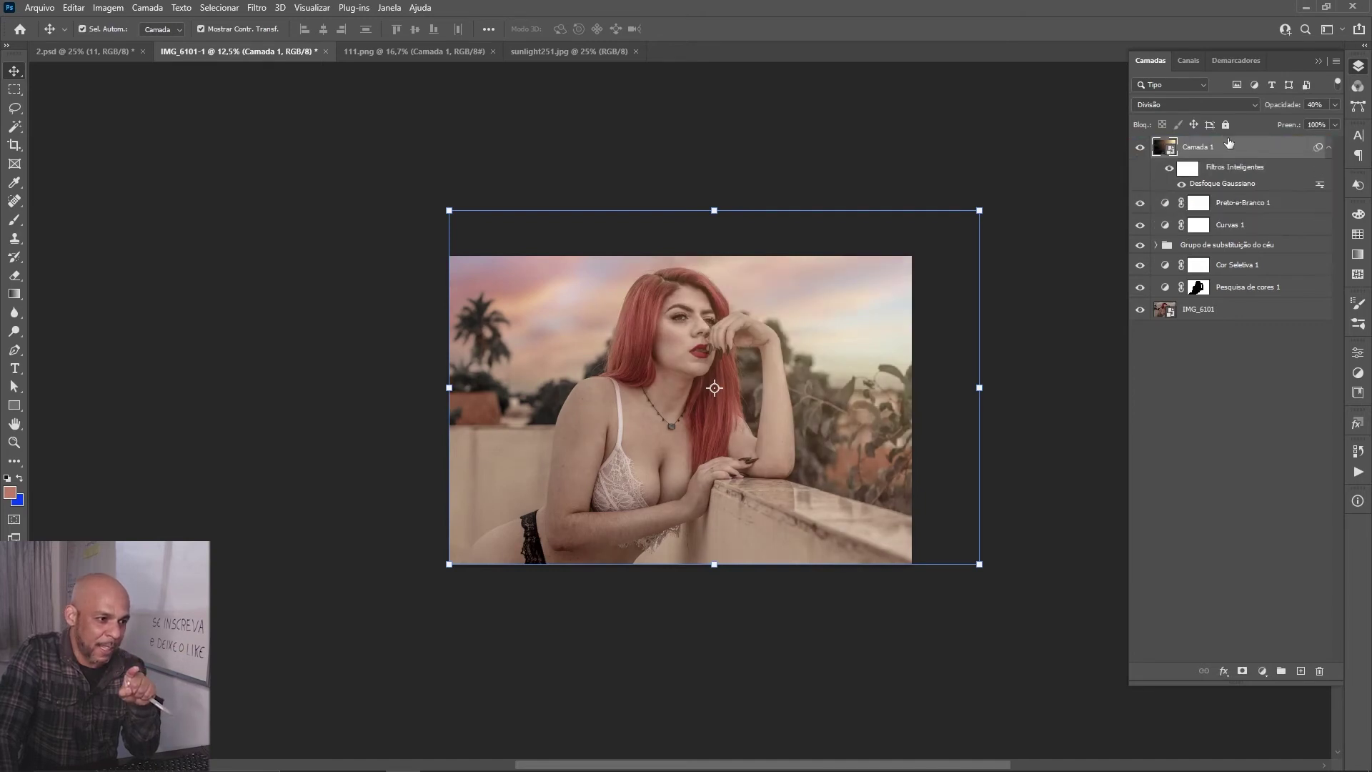
# Step: Toggle the rays off and on to compare, then go to sunlight251.jpg and unlock its background
pyautogui.click(1141, 148)
pyautogui.click(1141, 148)
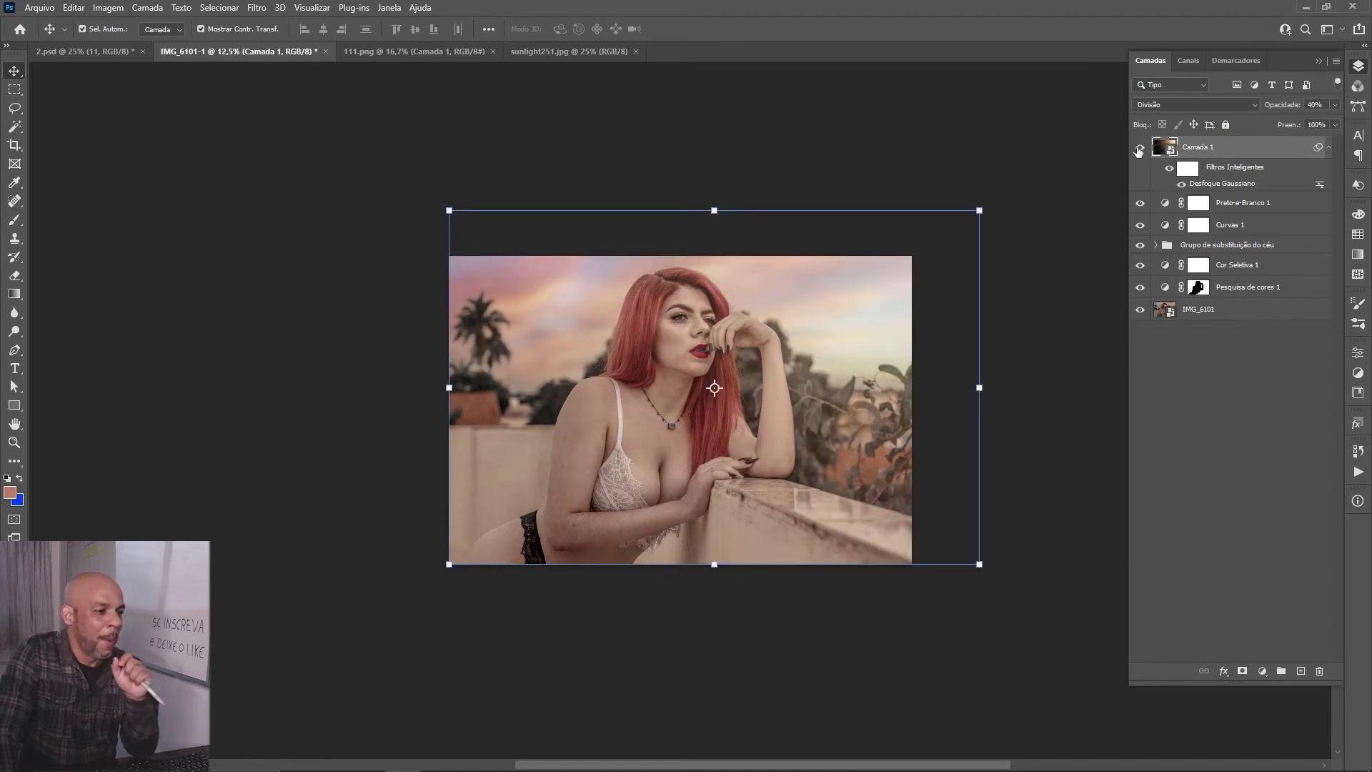
pyautogui.click(600, 52)
pyautogui.click(1317, 148)
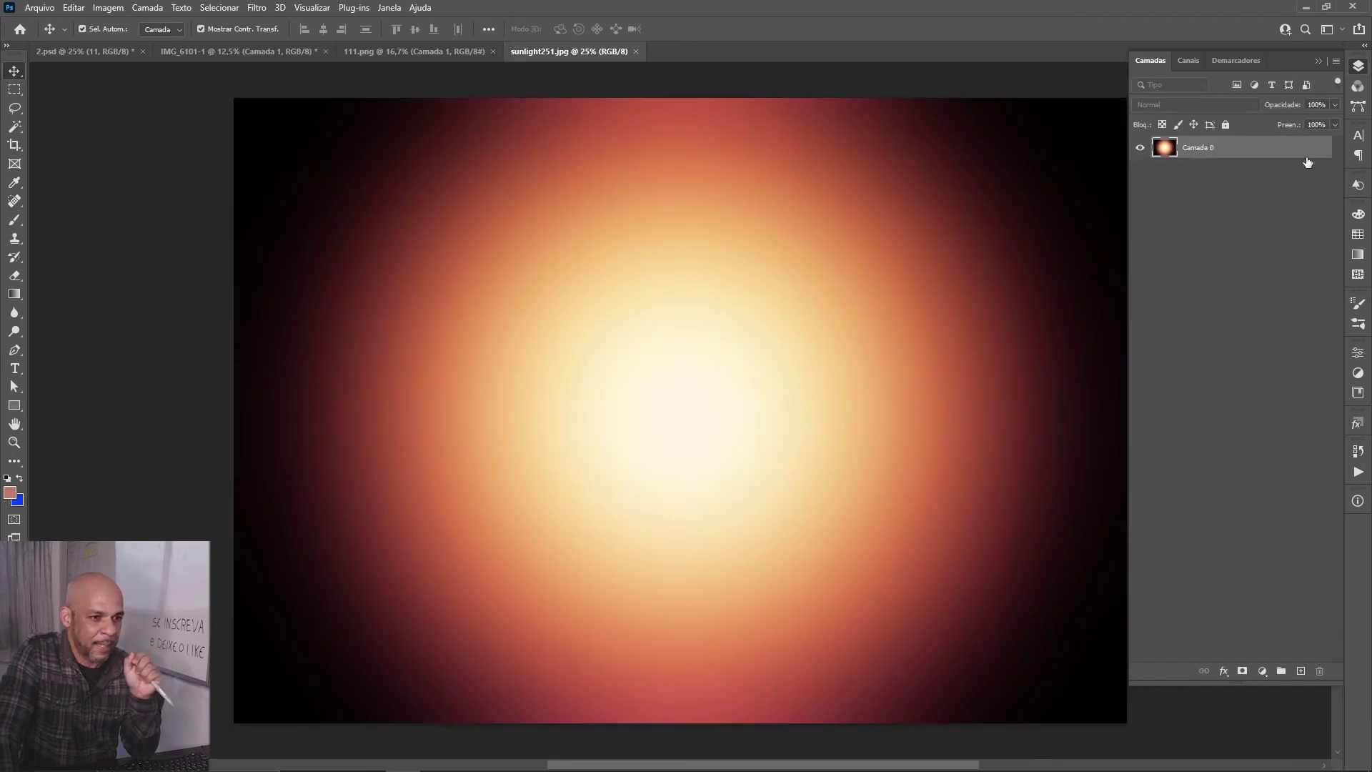
# Step: Bring the sunlight glow into the IMG_6101-1 portrait as a new layer in Divisão blend mode
pyautogui.moveTo(726, 377); pyautogui.dragTo(312, 46)
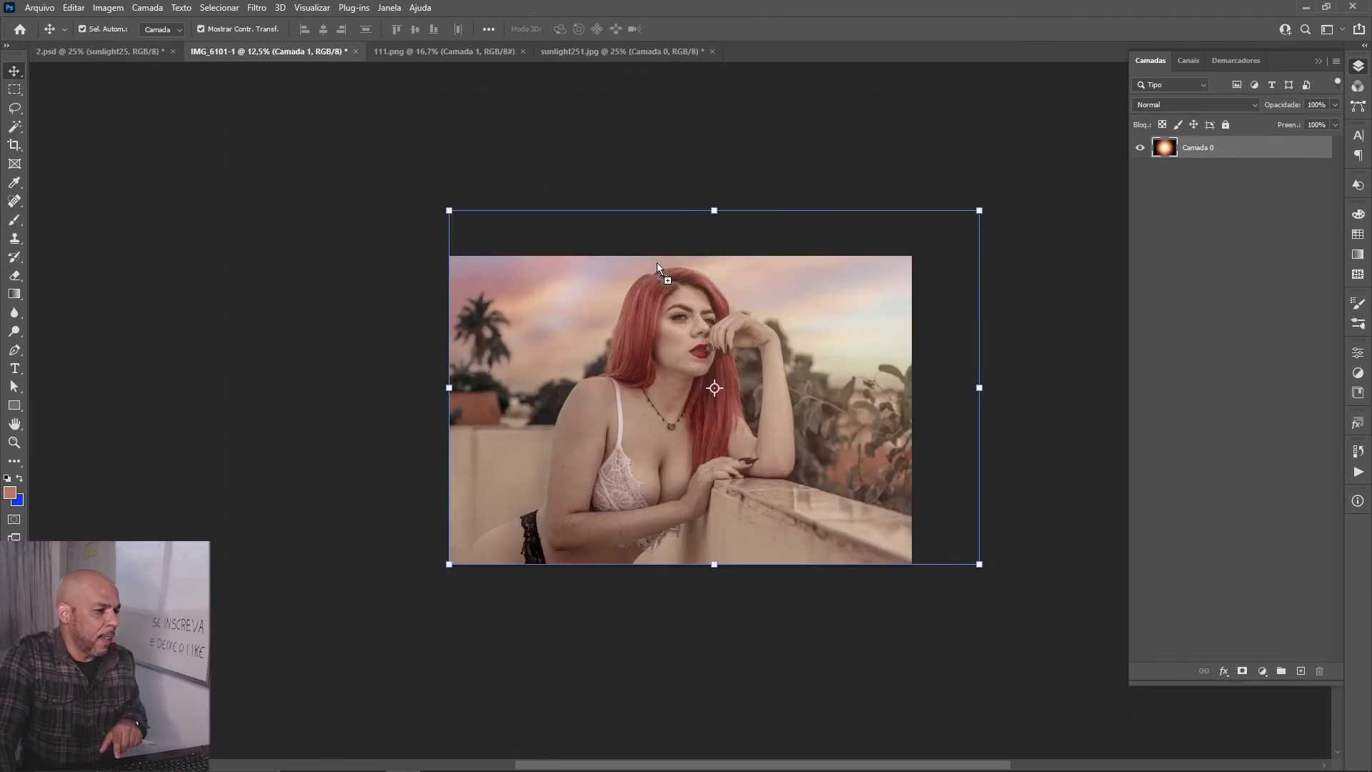
pyautogui.moveTo(312, 46)
pyautogui.mouseDown()
pyautogui.moveTo(865, 347)
pyautogui.moveTo(886, 340)
pyautogui.mouseUp()
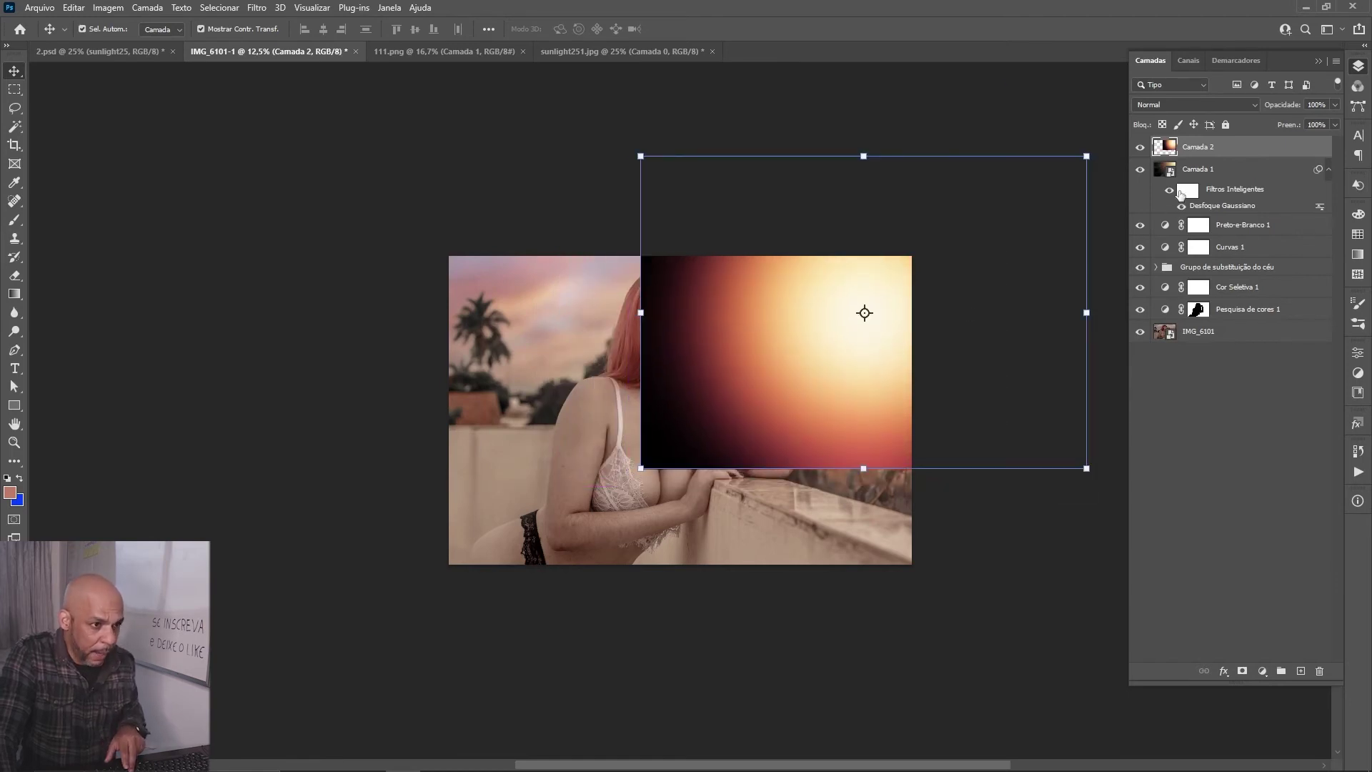
pyautogui.click(1214, 106)
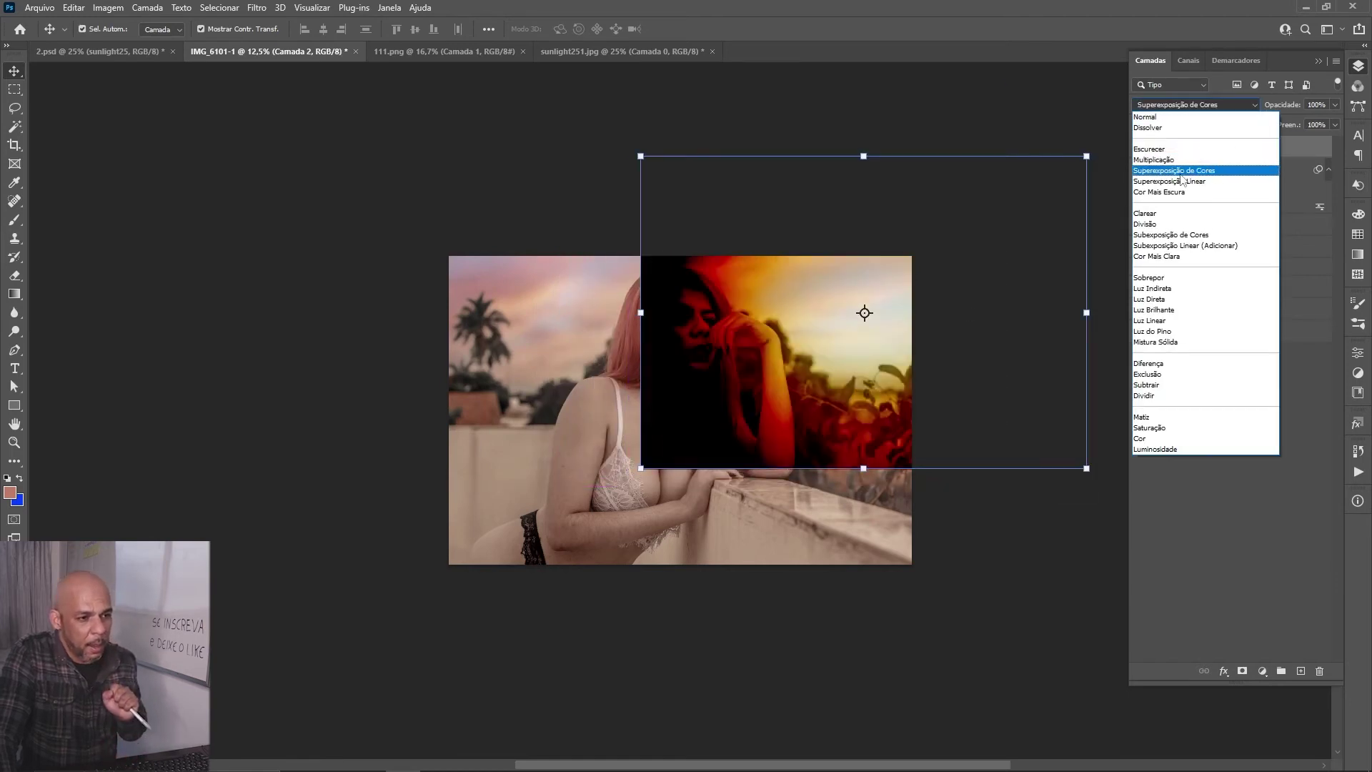
pyautogui.click(1169, 225)
# Step: Position the glow over the portrait's upper right and add a layer mask to it
pyautogui.moveTo(852, 384); pyautogui.dragTo(864, 398)
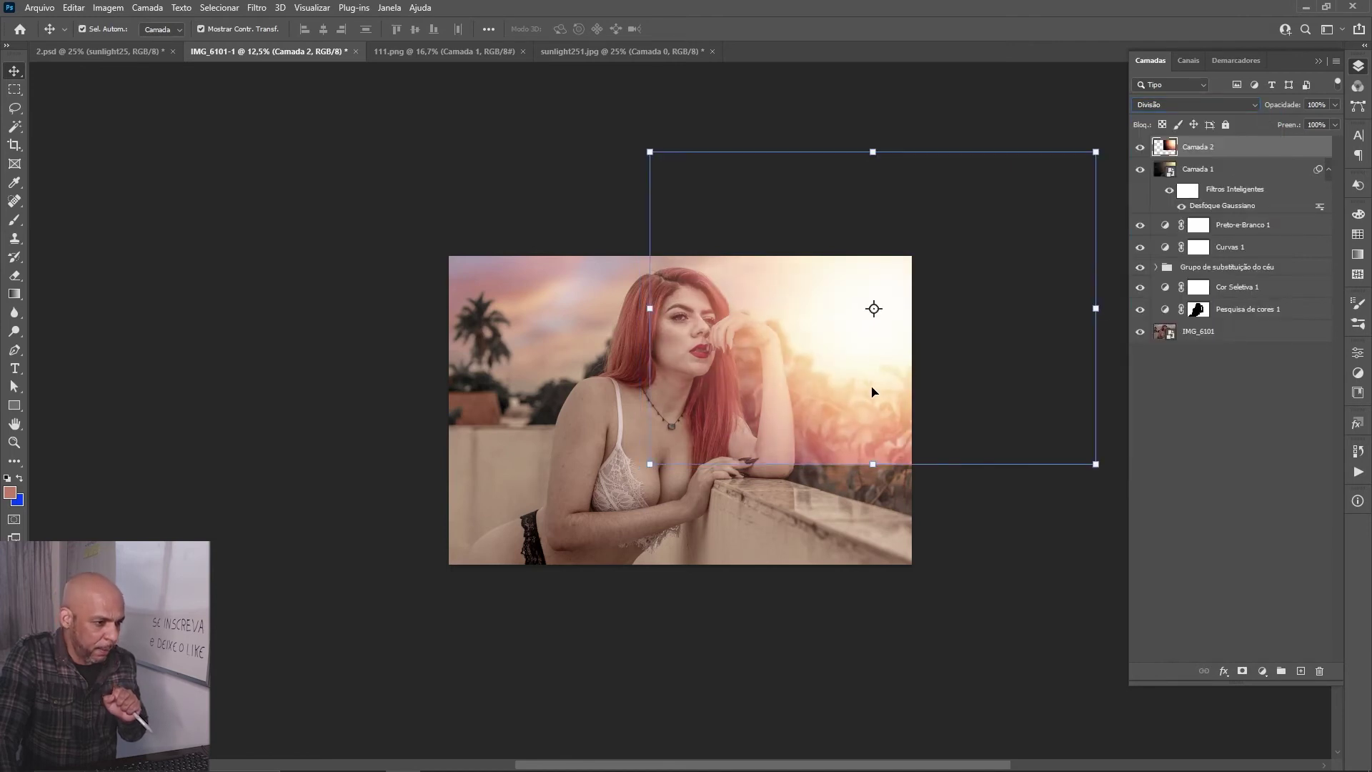
pyautogui.click(898, 208)
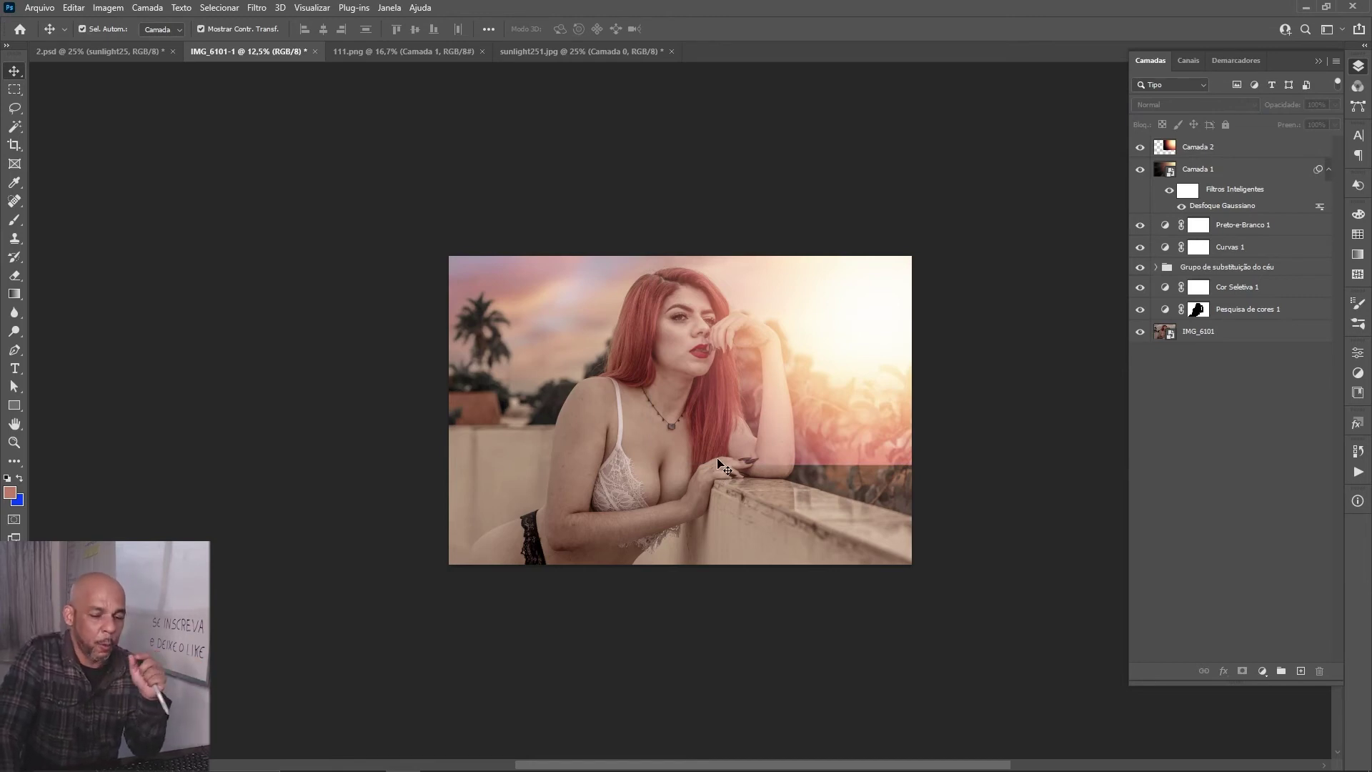
pyautogui.click(1235, 160)
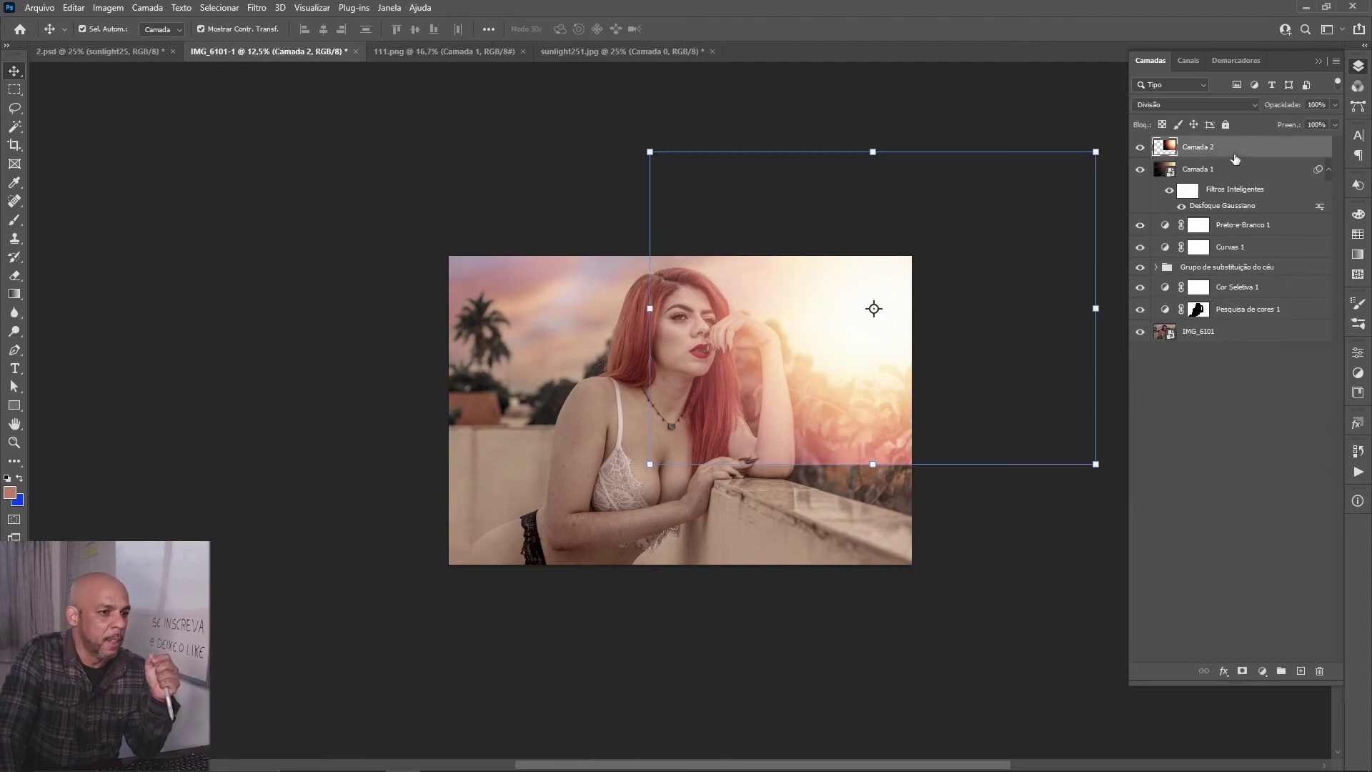
pyautogui.click(1243, 672)
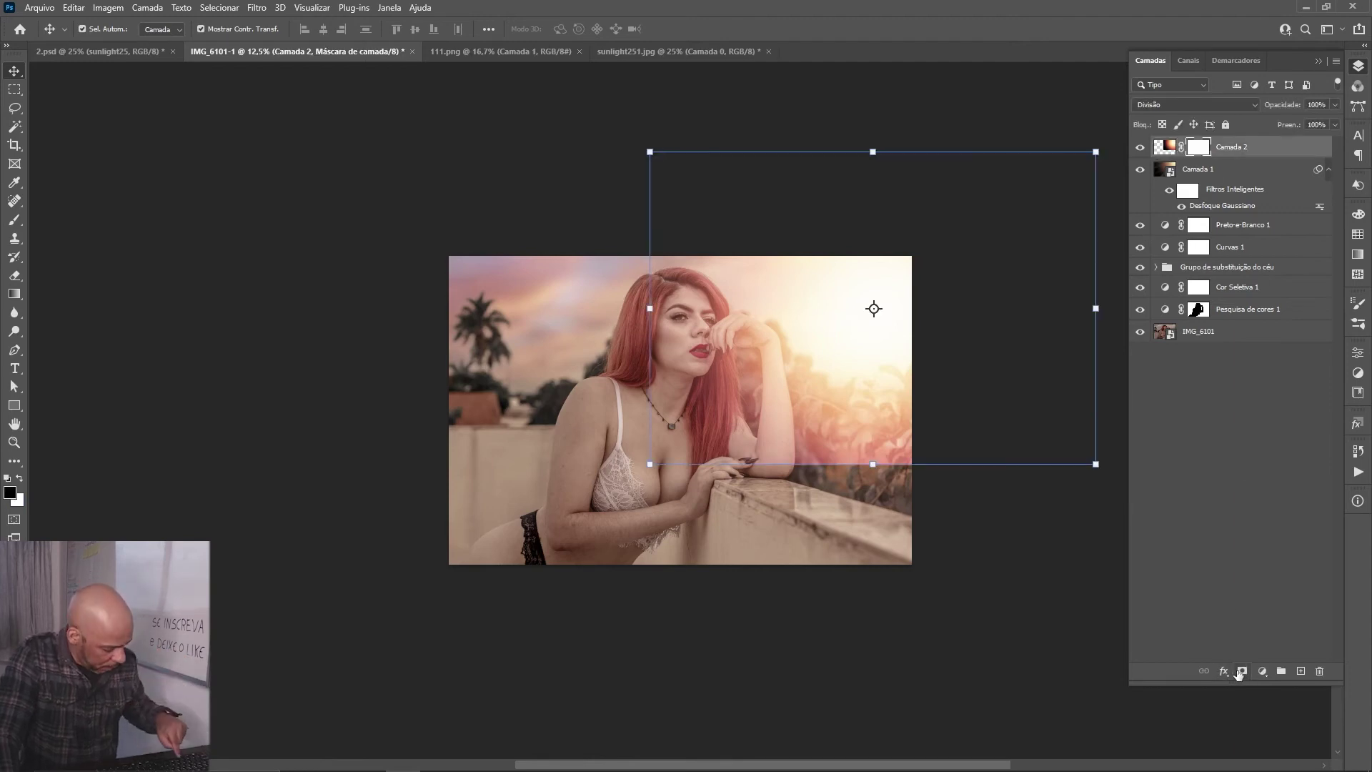
# Step: Set up the Gradient tool with a white colour stop added at 50%
pyautogui.press('g')
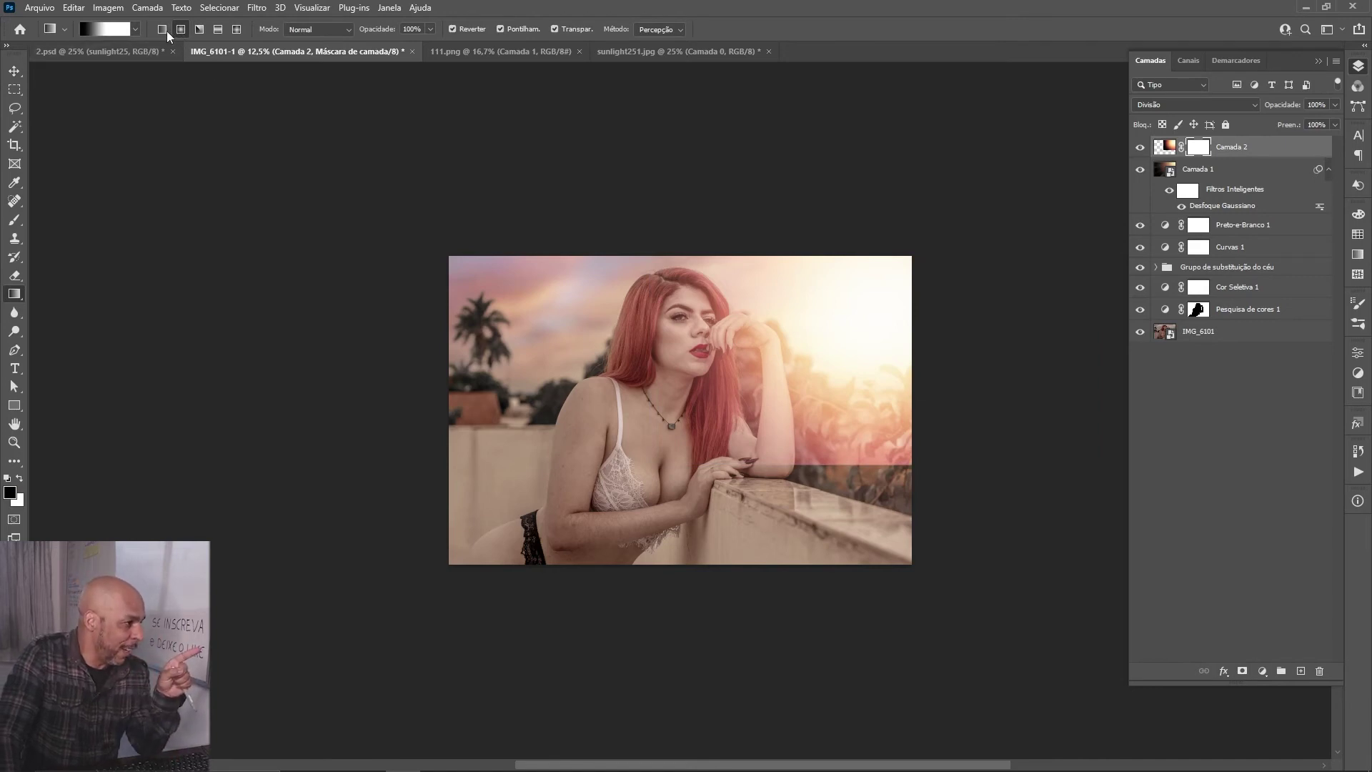
pyautogui.click(108, 34)
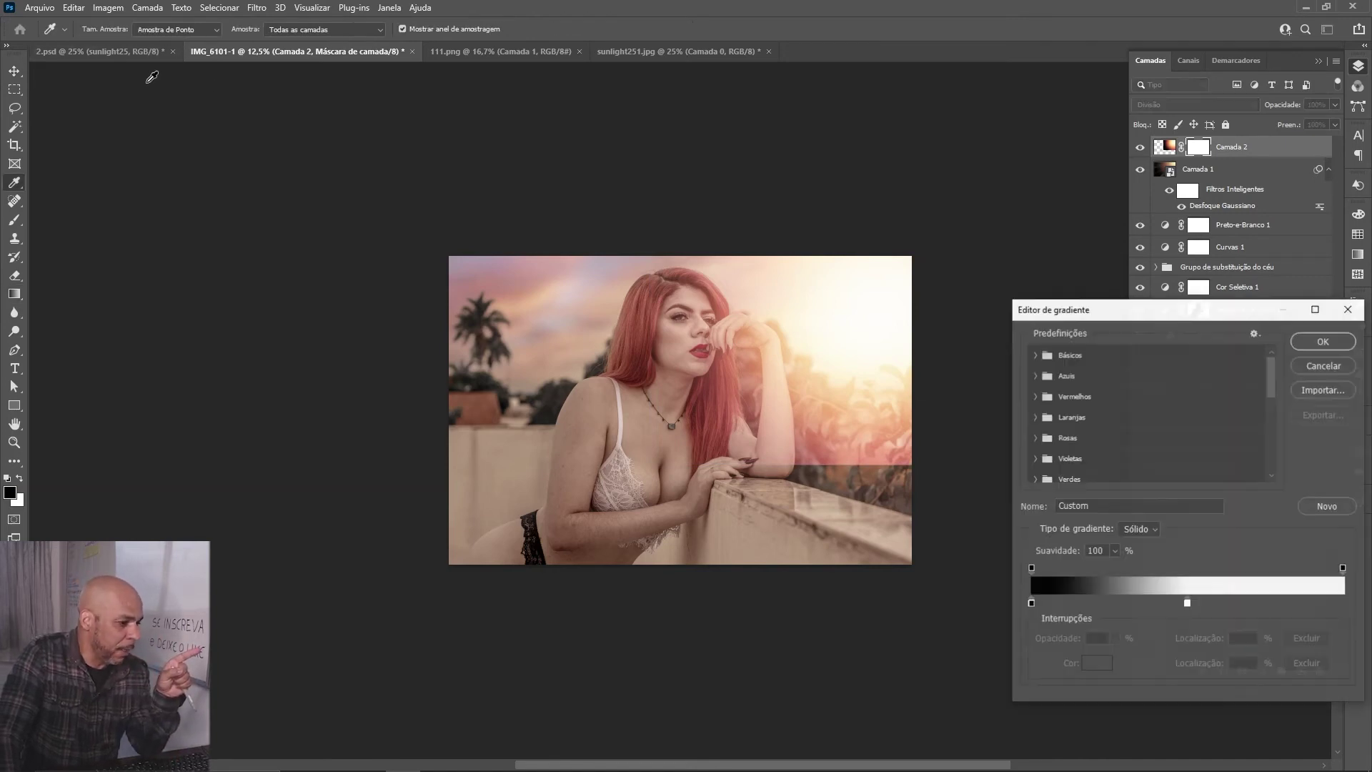
pyautogui.click(1185, 604)
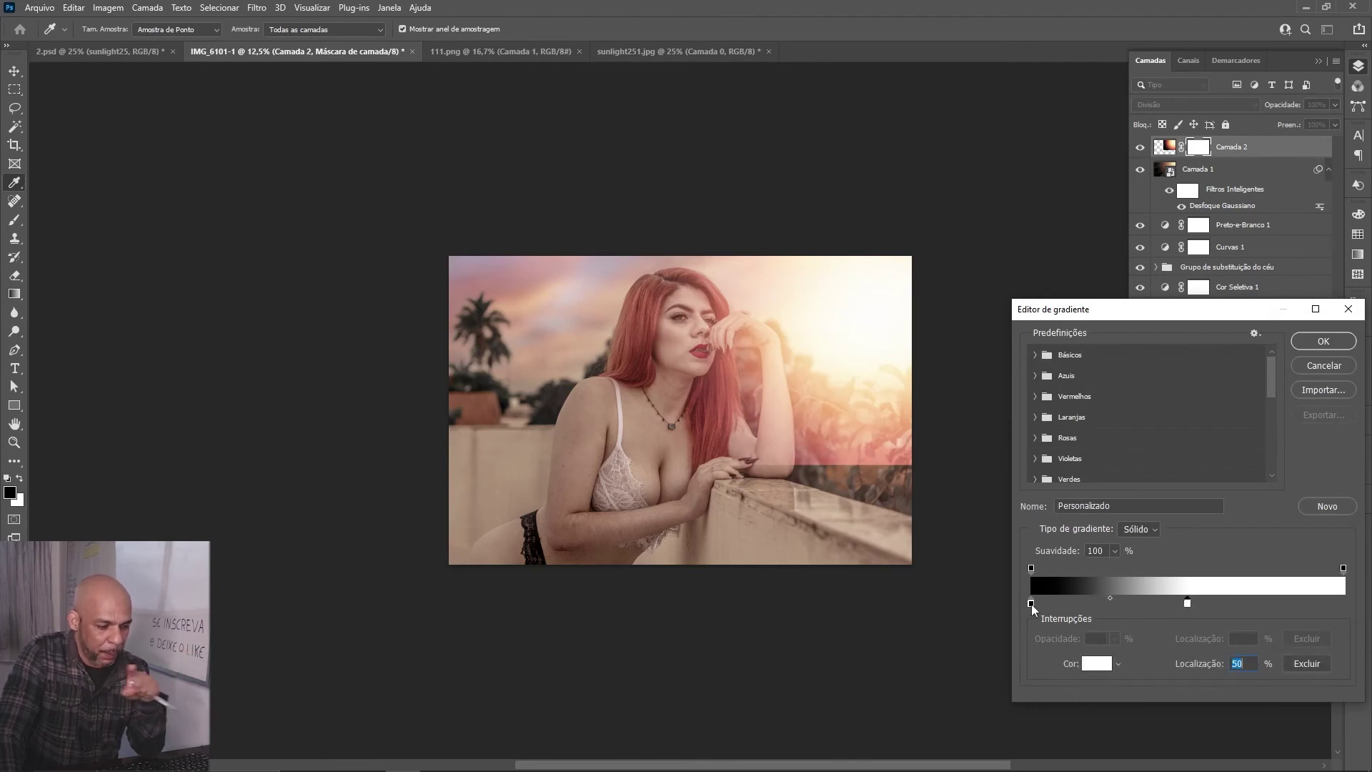
pyautogui.click(1323, 342)
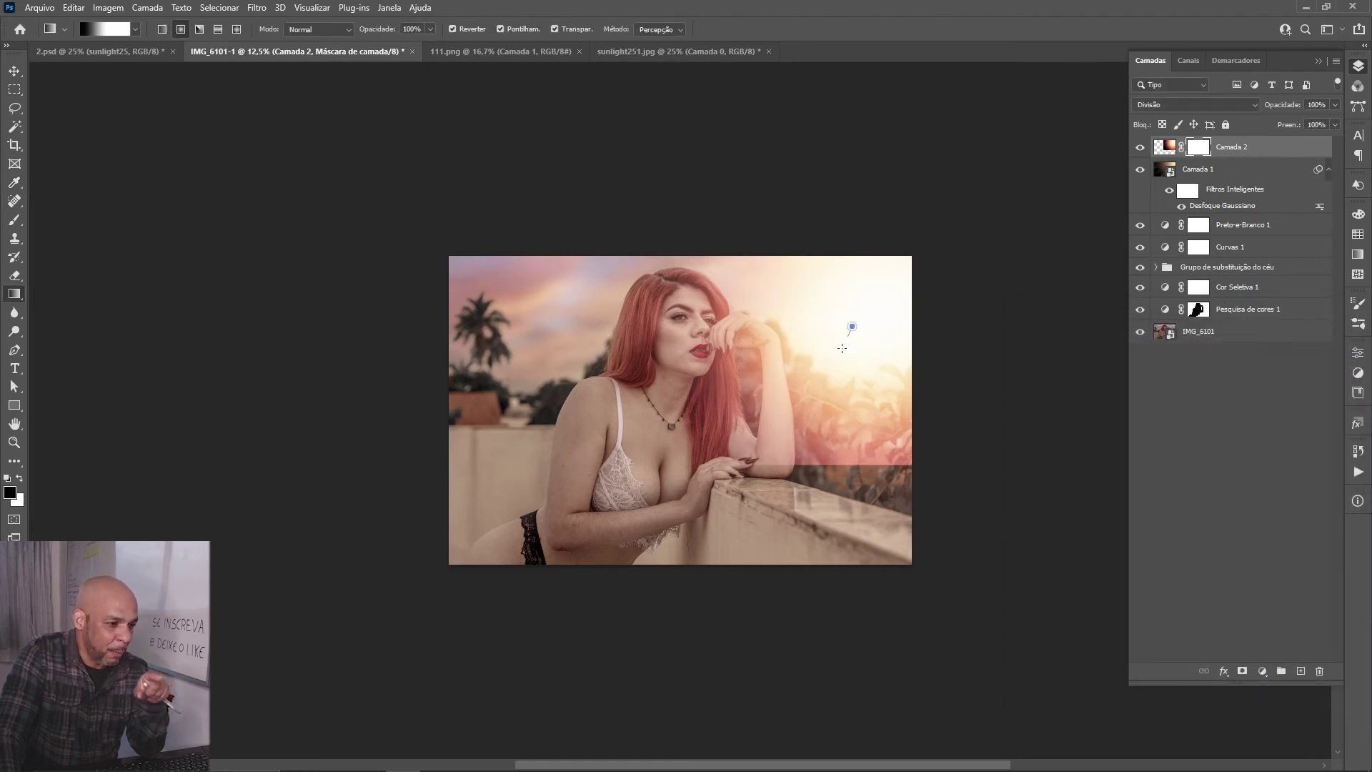
# Step: Draw gradients on Camada 2's mask from the top-right toward the lower left
pyautogui.moveTo(715, 466); pyautogui.dragTo(714, 466)
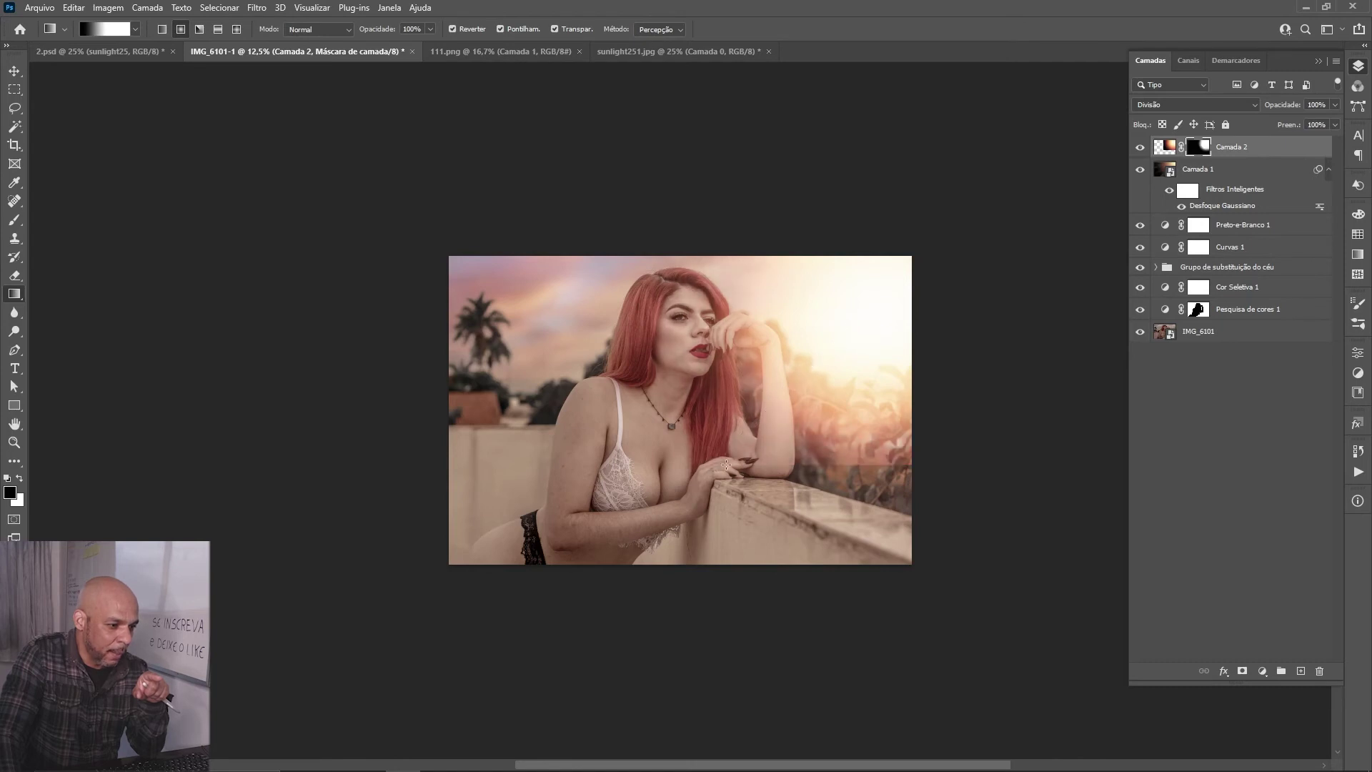
pyautogui.moveTo(831, 373); pyautogui.dragTo(751, 436)
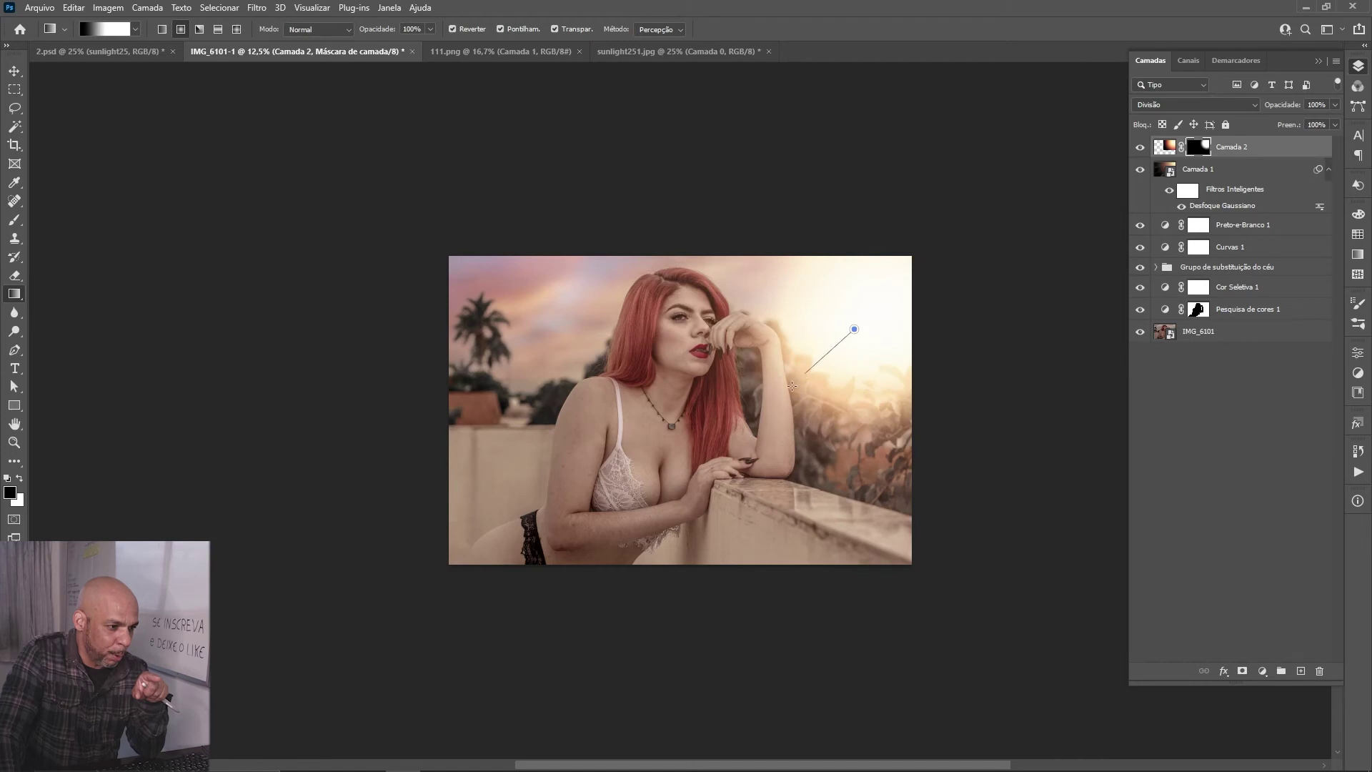
pyautogui.moveTo(746, 427); pyautogui.dragTo(721, 456)
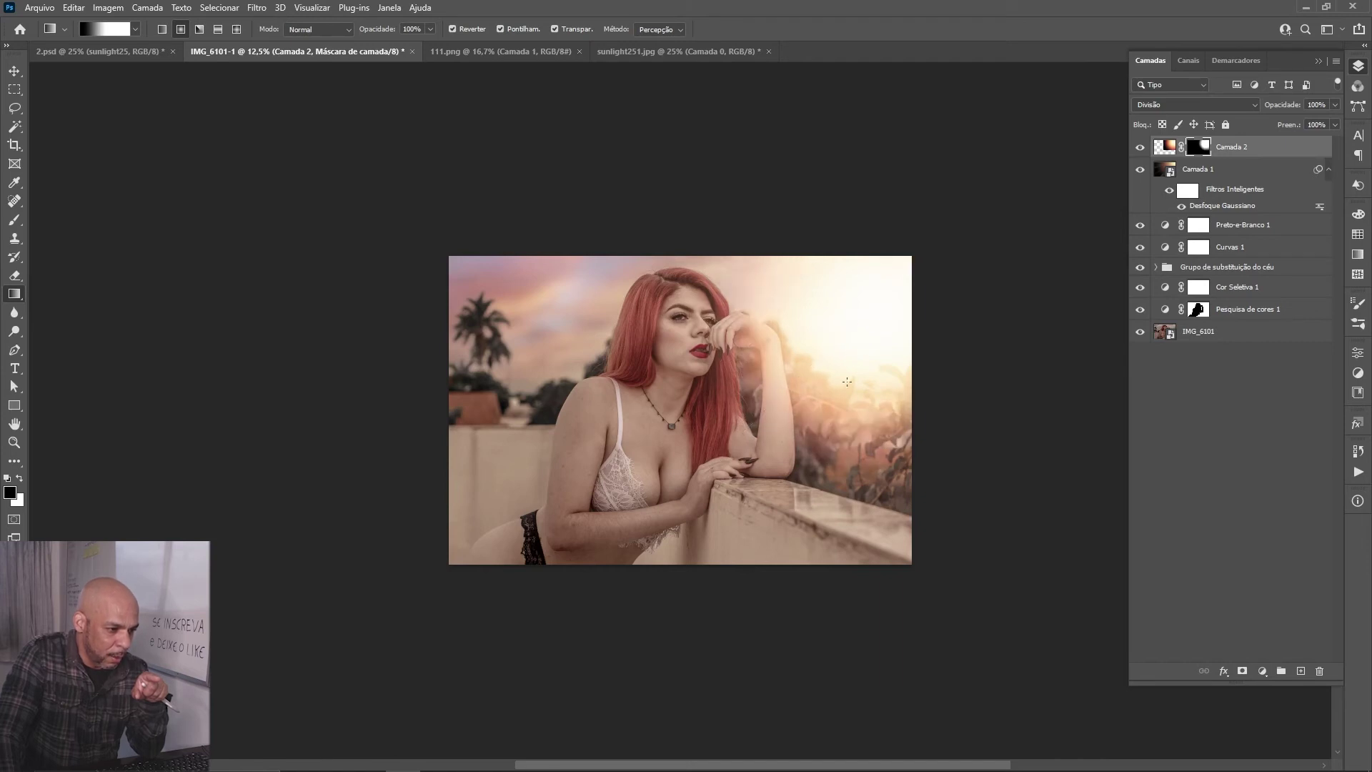
pyautogui.moveTo(859, 320); pyautogui.dragTo(761, 441)
pyautogui.moveTo(932, 261); pyautogui.dragTo(755, 448)
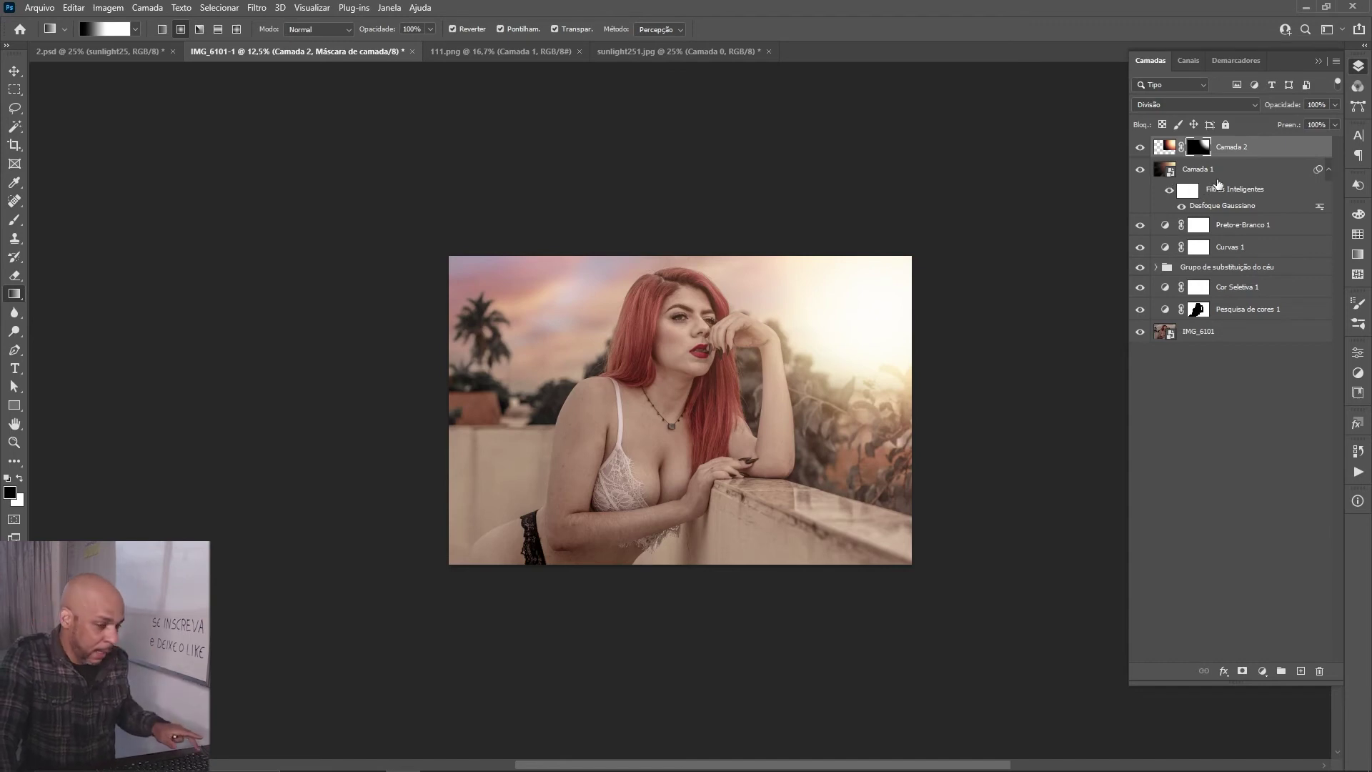
pyautogui.keyDown('shift'); pyautogui.click(1196, 181); pyautogui.keyUp('shift')
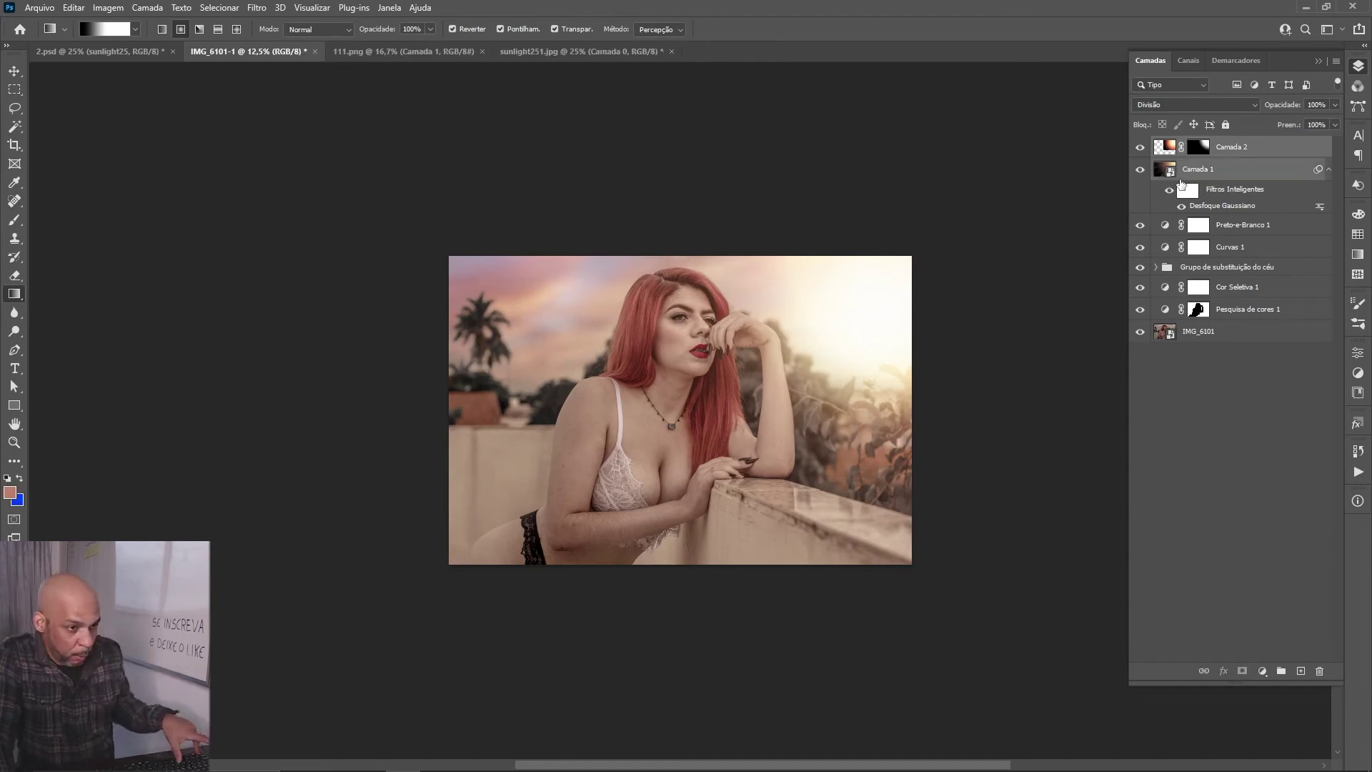
# Step: Group Camada 1 and Camada 2 into Agrupar 1 and toggle it to compare the glow
pyautogui.hotkey('ctrl', 'g')
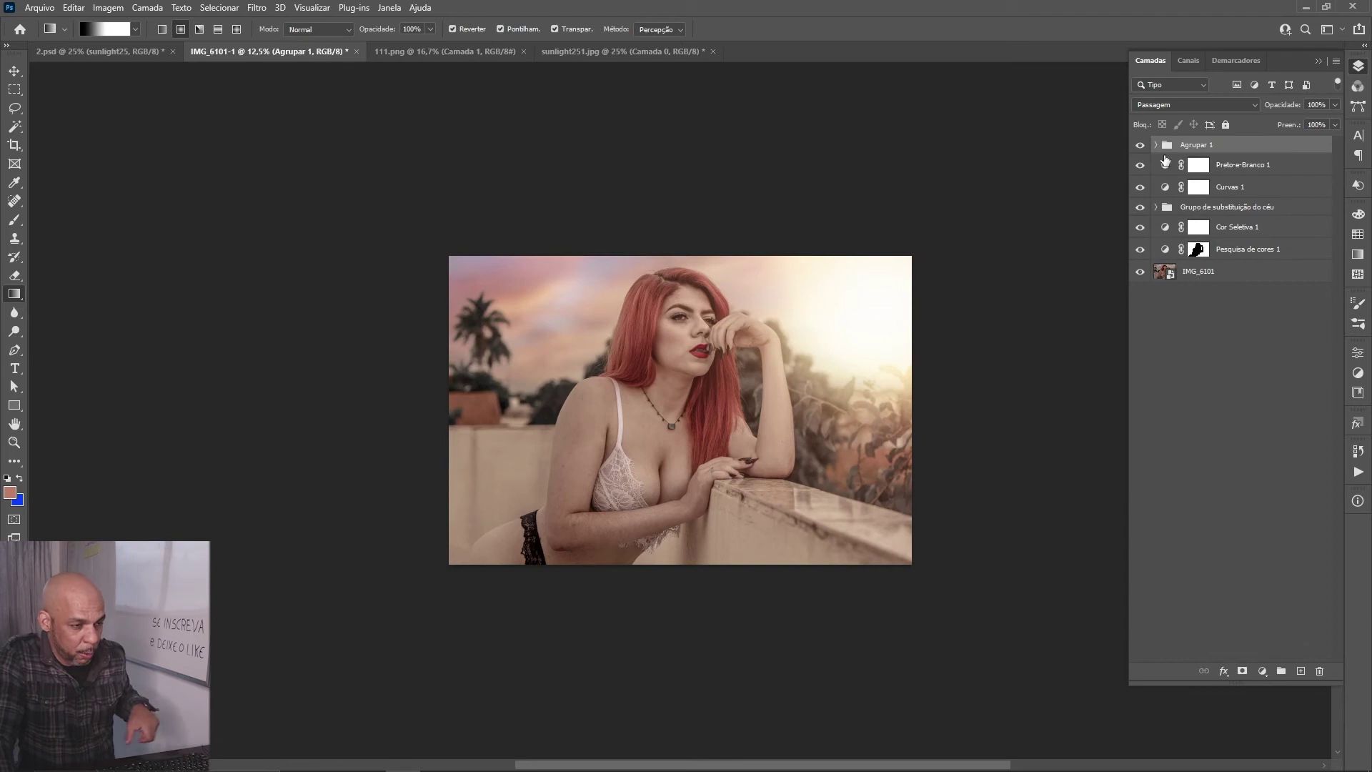
pyautogui.click(1141, 146)
pyautogui.click(1141, 146)
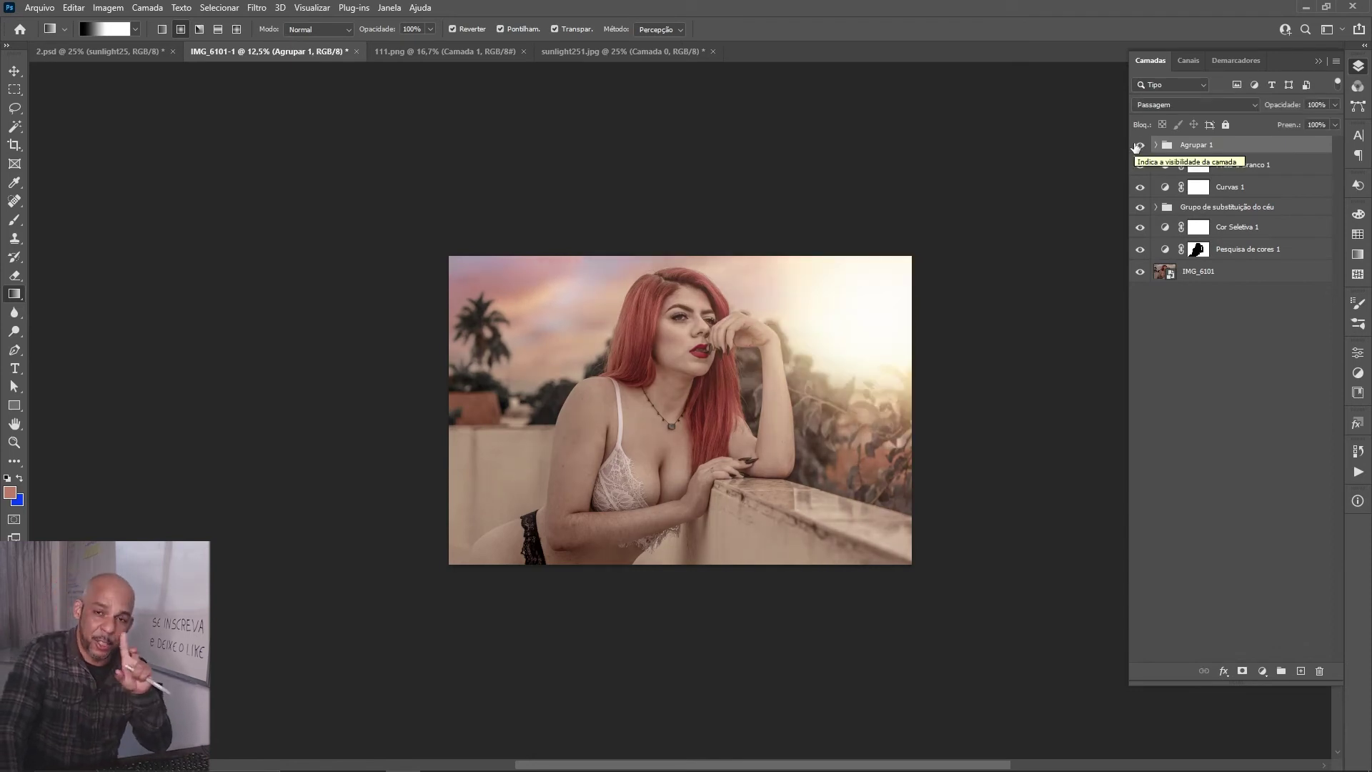
pyautogui.hotkey('ctrl', '0')
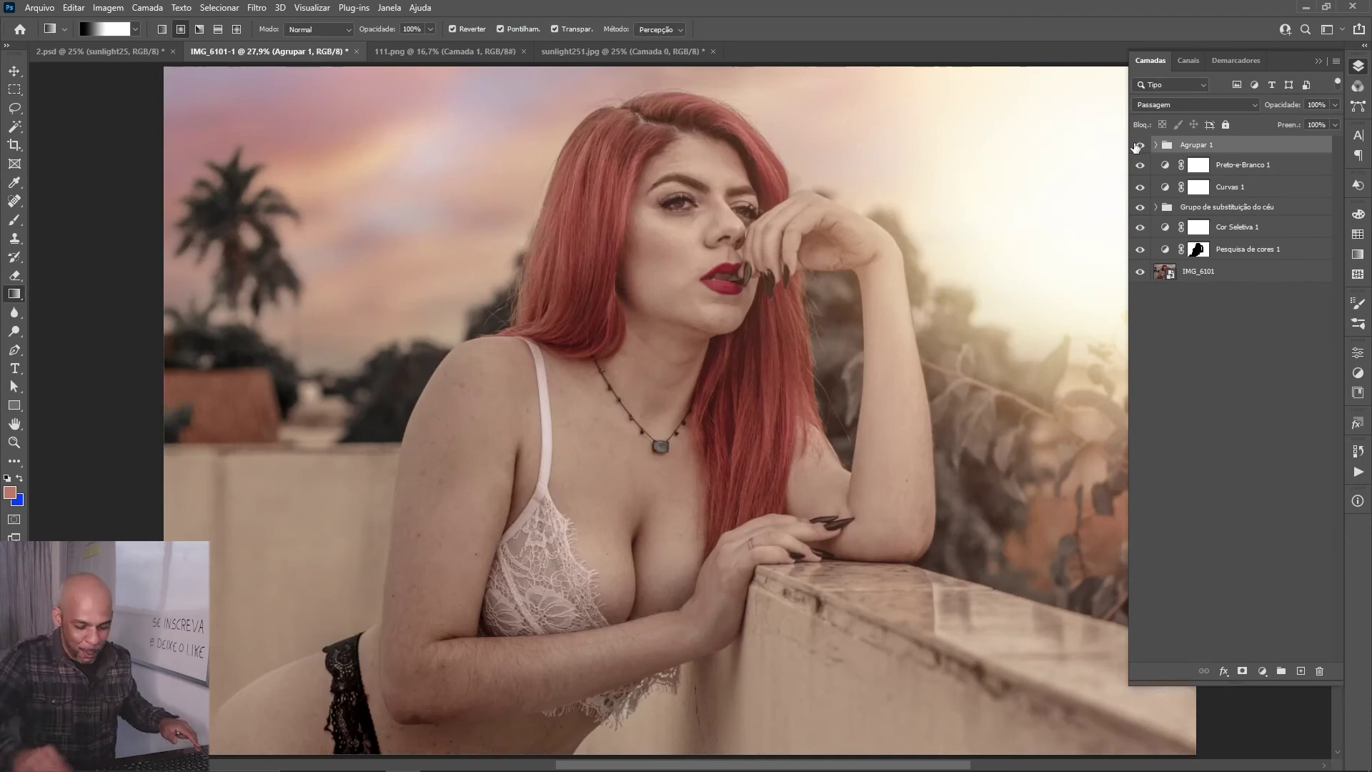
pyautogui.moveTo(1021, 229); pyautogui.dragTo(948, 222)
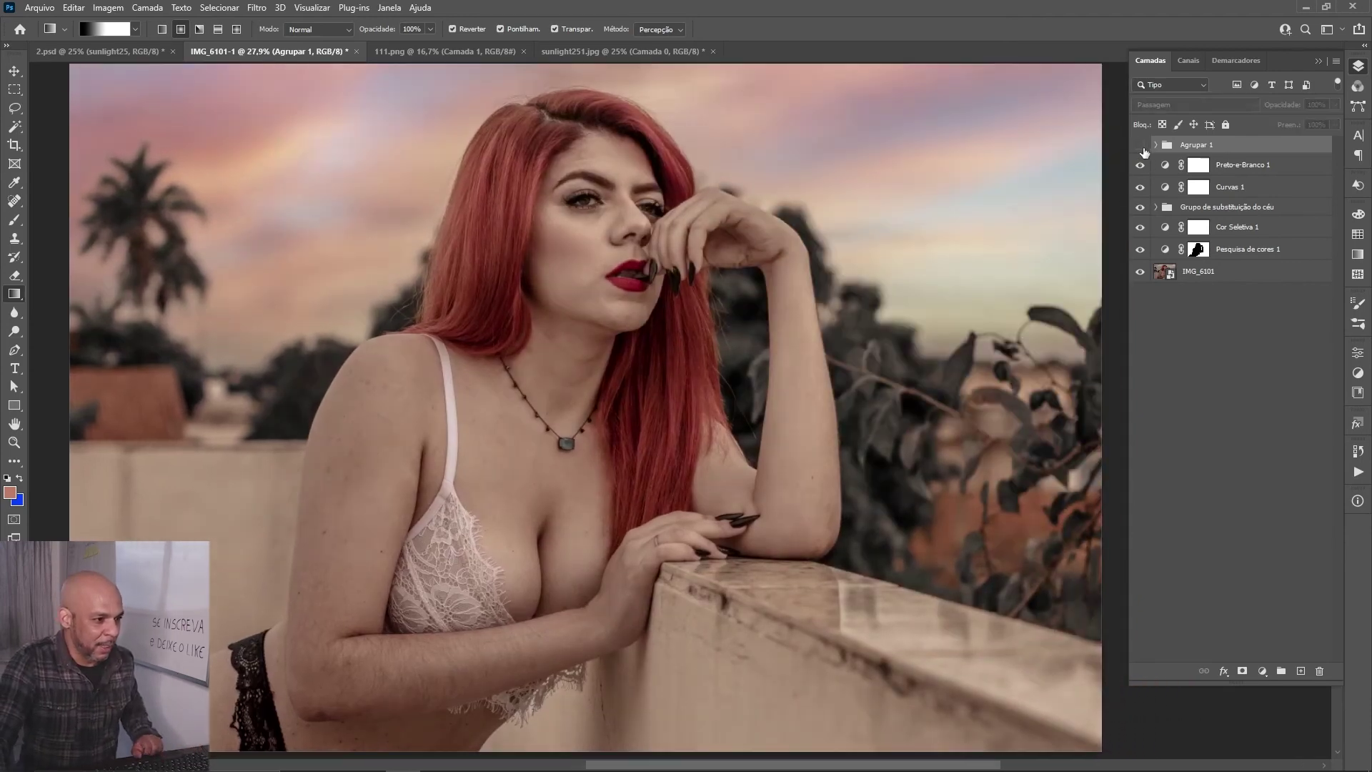
pyautogui.click(1141, 145)
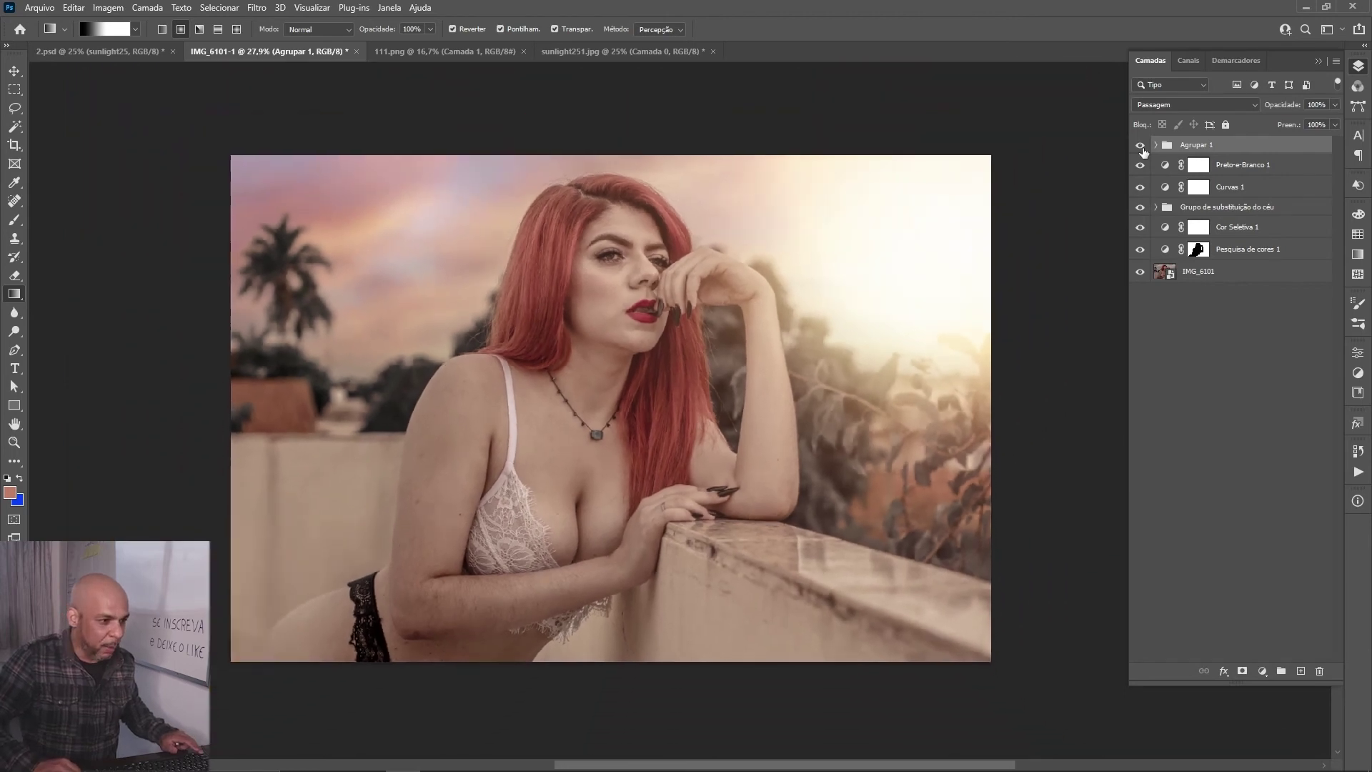
pyautogui.moveTo(895, 479); pyautogui.dragTo(989, 482)
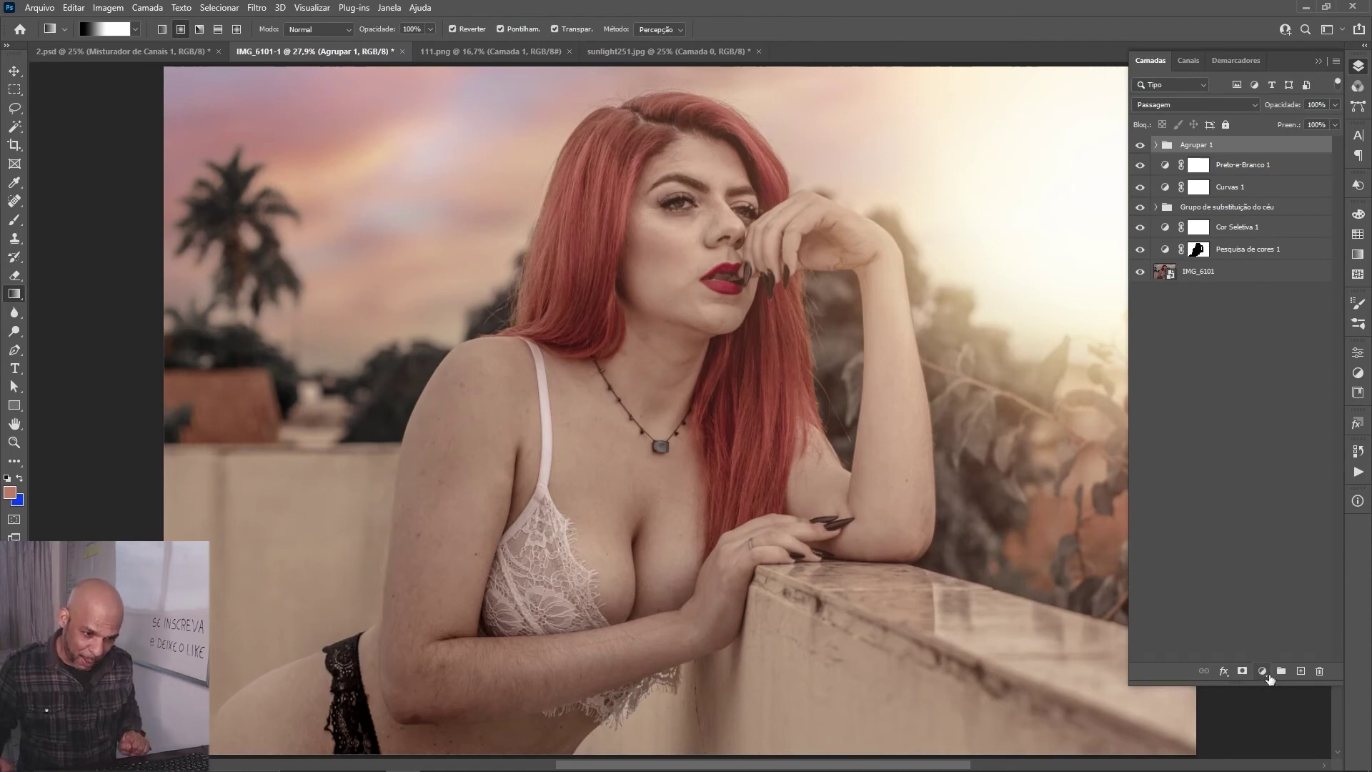
# Step: Add a Curvas 2 adjustment with the RGB curve's midpoint raised slightly
pyautogui.click(1264, 673)
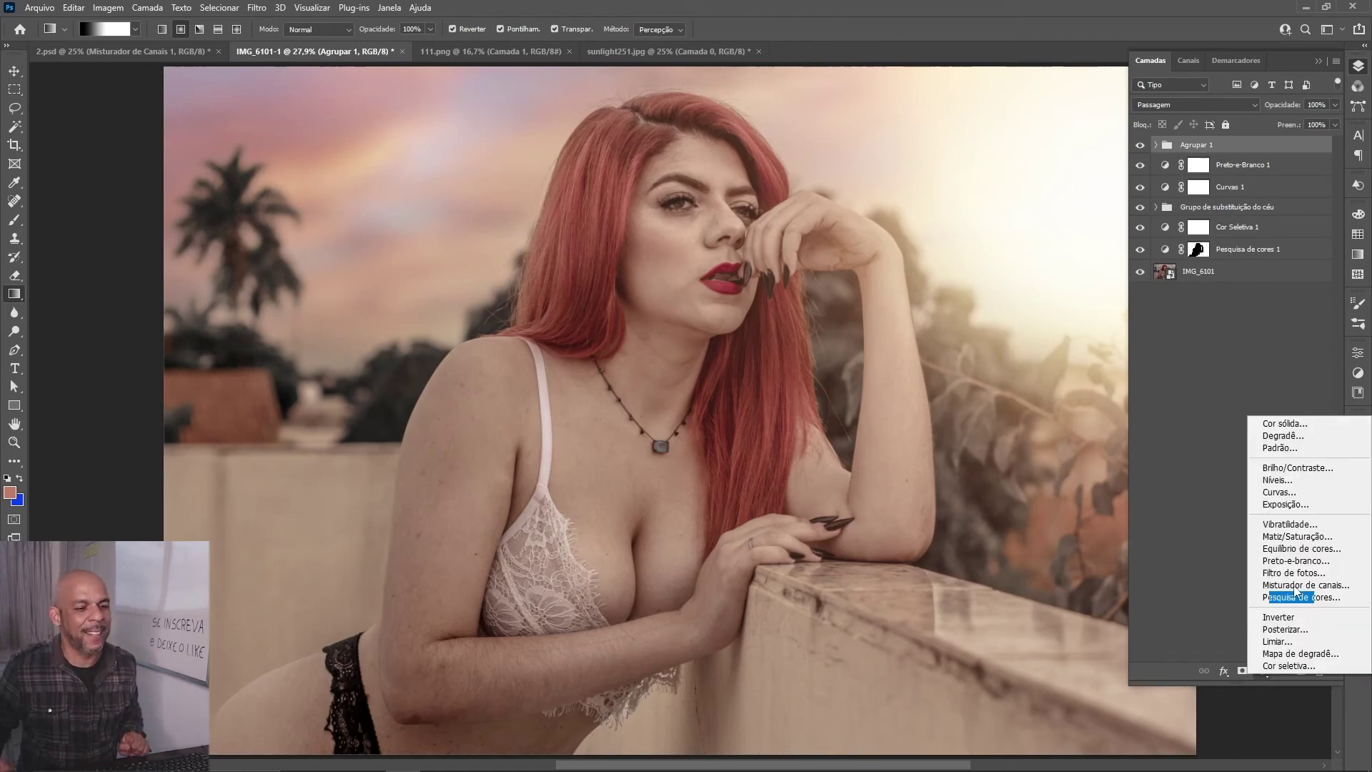
pyautogui.click(1297, 496)
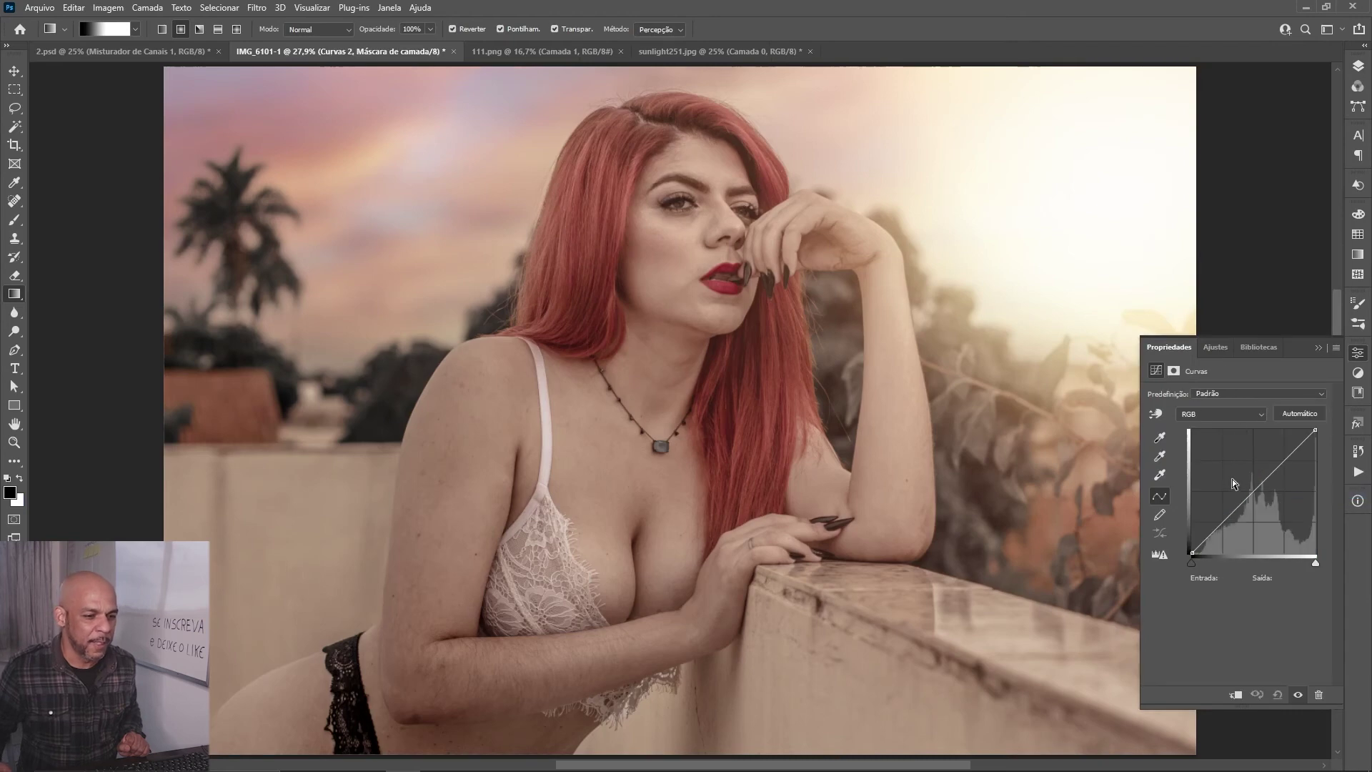
pyautogui.moveTo(1253, 493); pyautogui.dragTo(1249, 487)
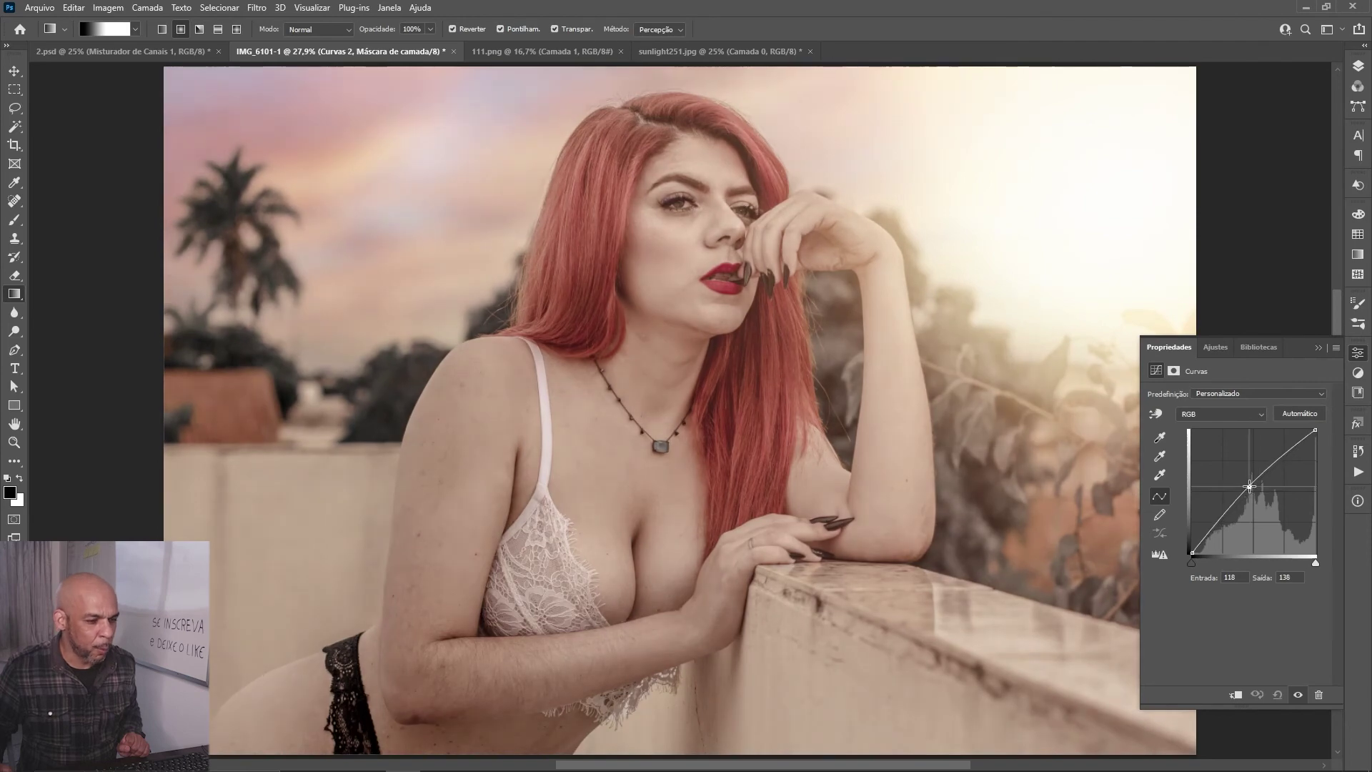
pyautogui.moveTo(1250, 487); pyautogui.dragTo(1248, 488)
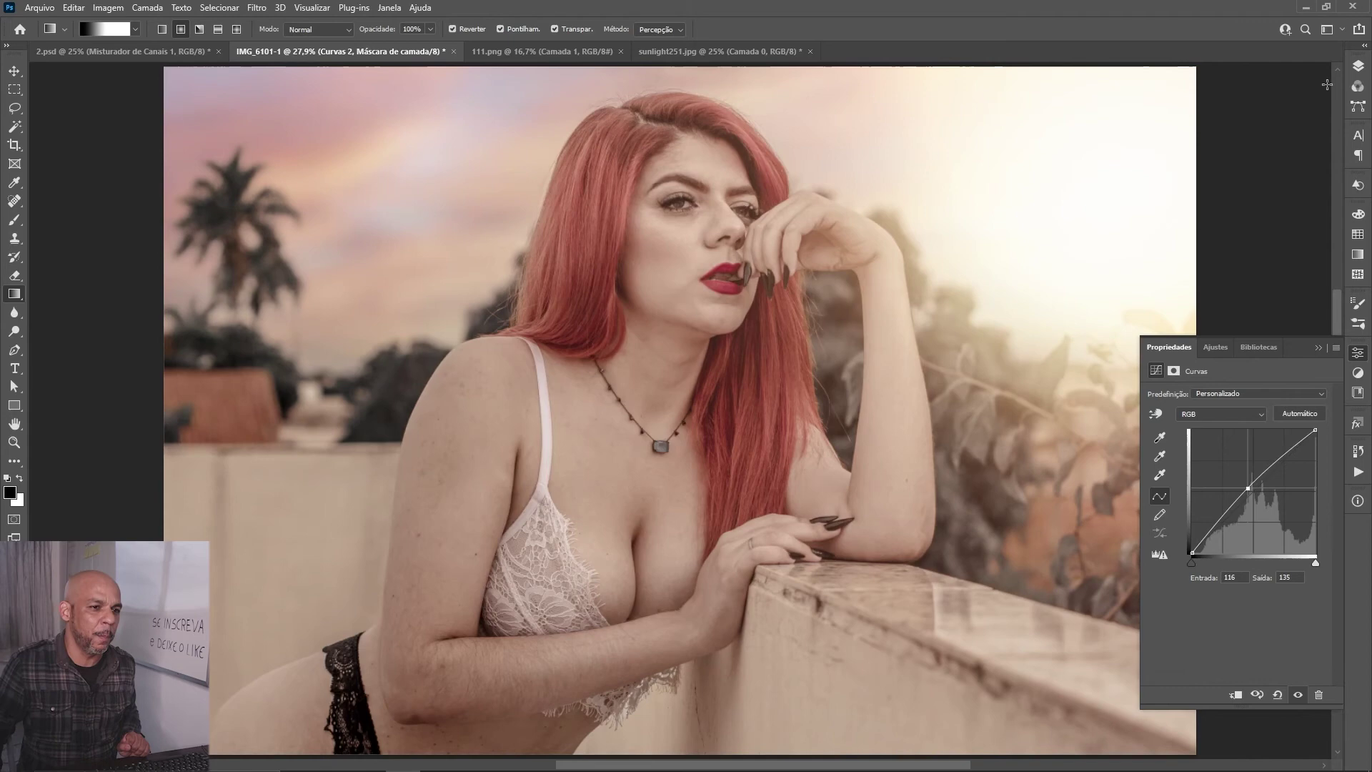
pyautogui.click(1358, 67)
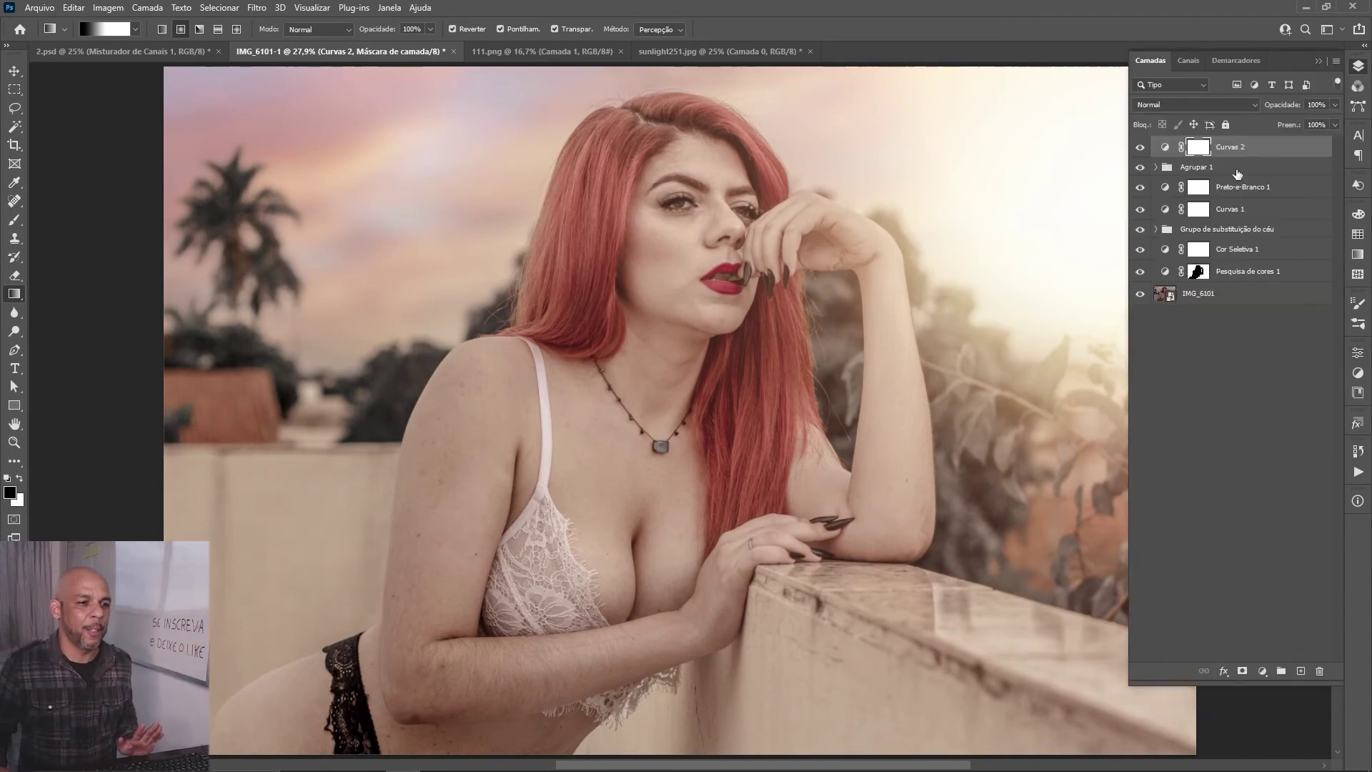
pyautogui.hotkey('ctrl', '2')
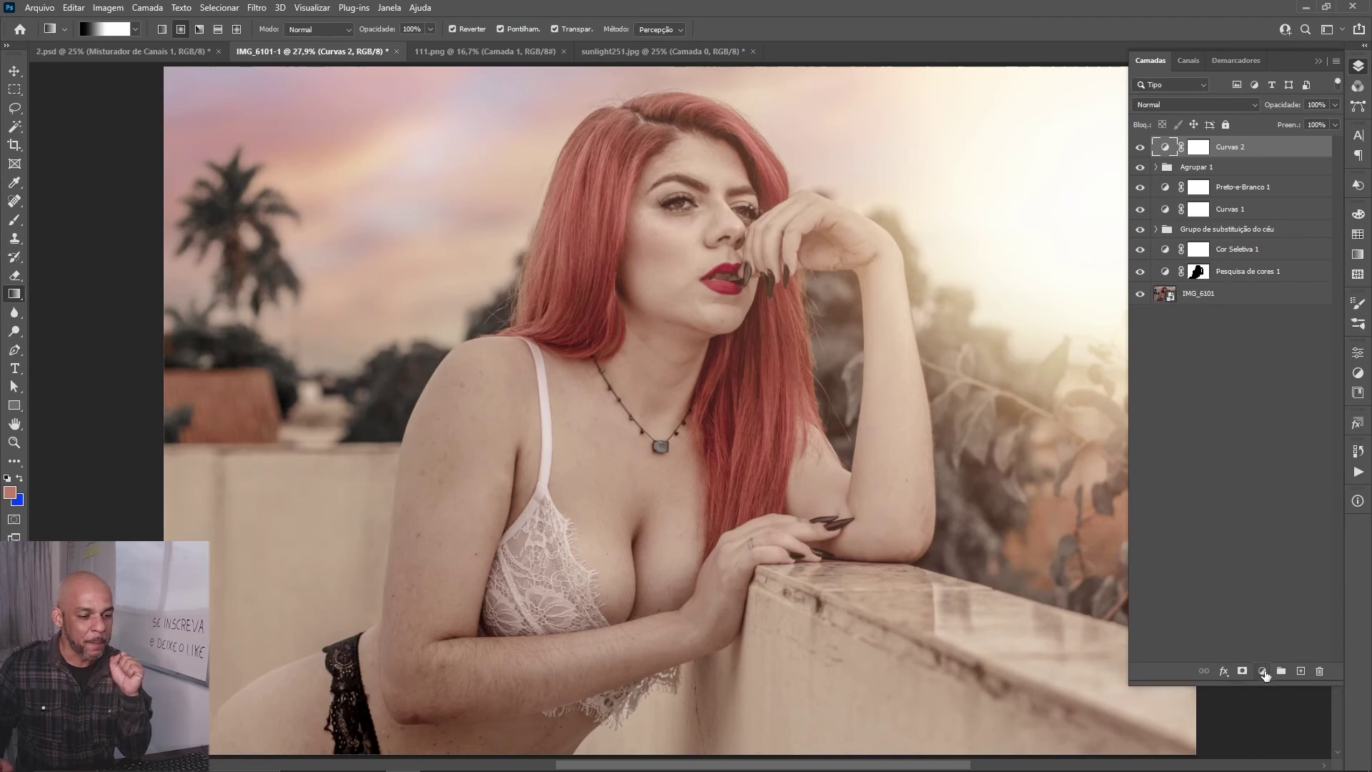
pyautogui.click(1266, 675)
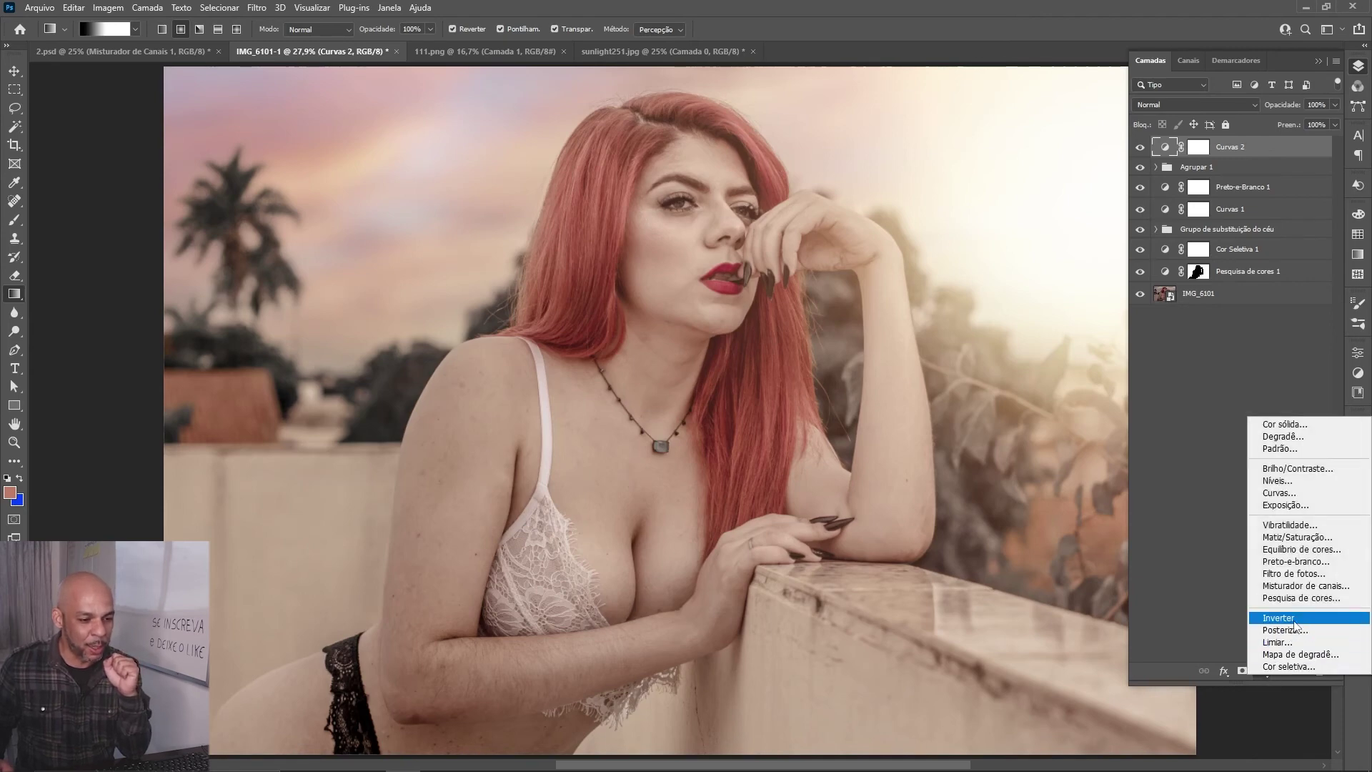
# Step: Add a Misturador de Canais layer with Azul output set to Verde 100% and Azul 0%
pyautogui.click(1308, 586)
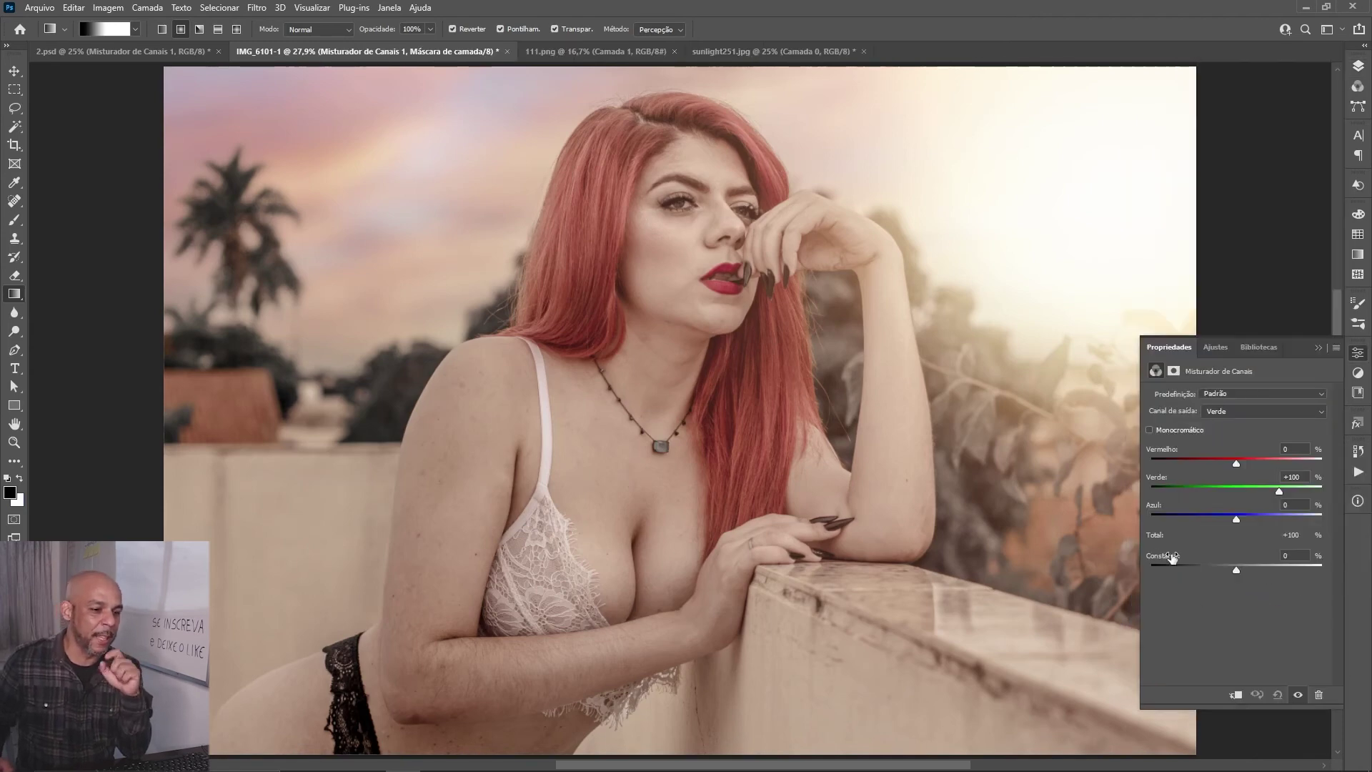
pyautogui.click(1232, 411)
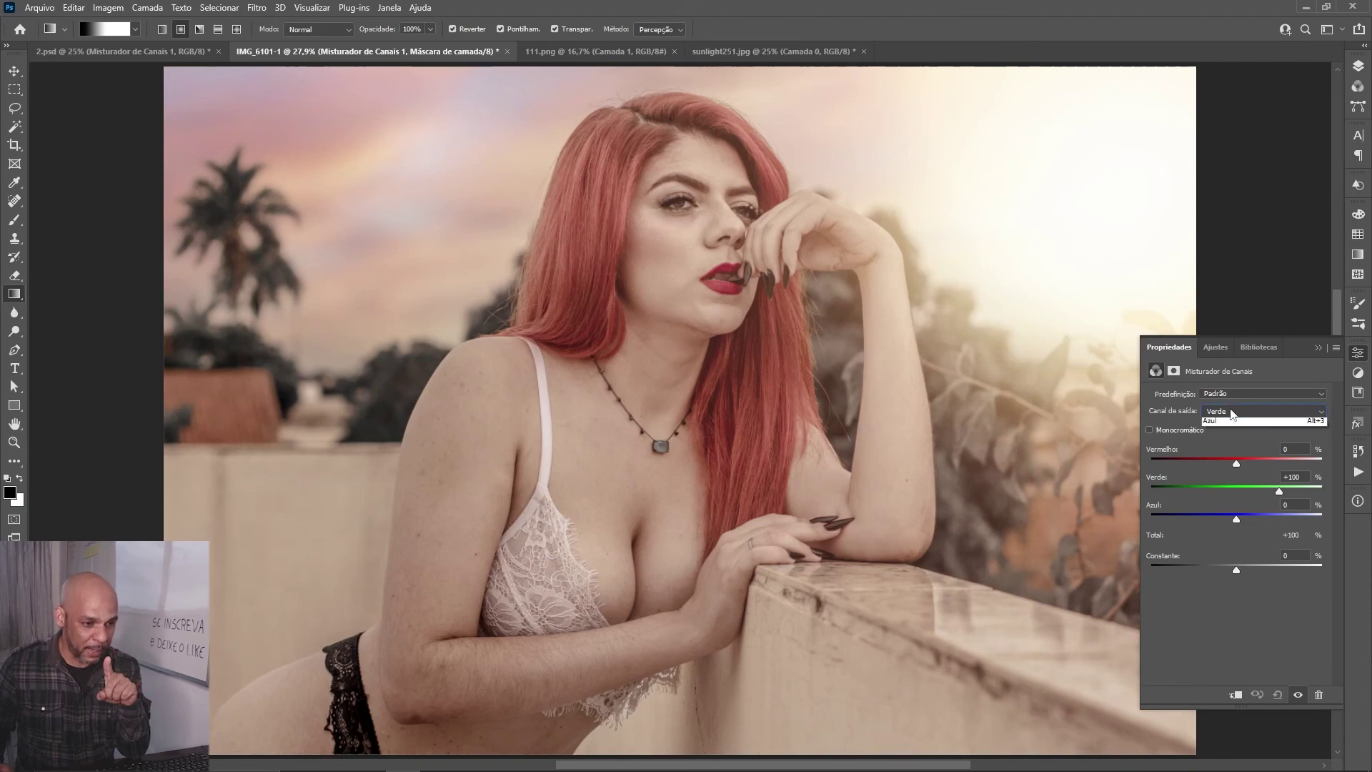
pyautogui.click(1216, 446)
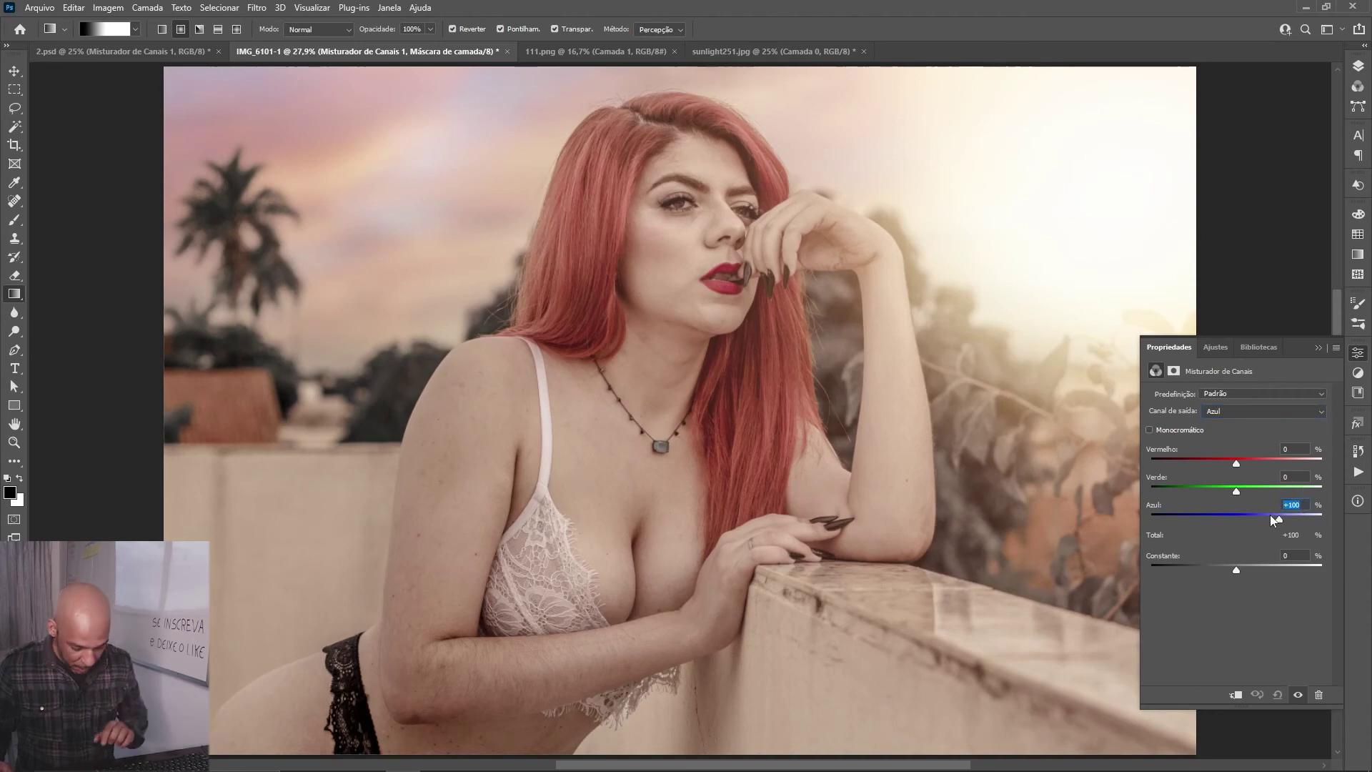
pyautogui.write('0')
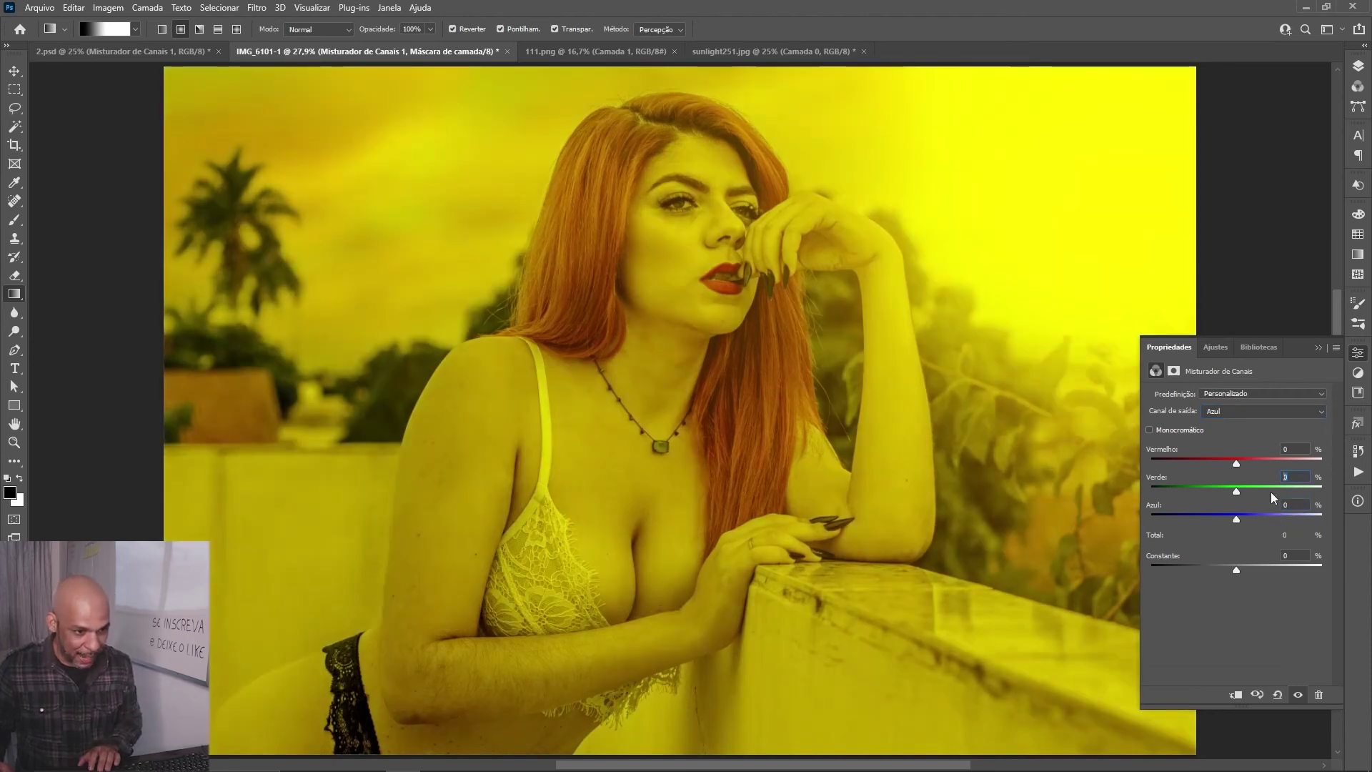
pyautogui.write('100')
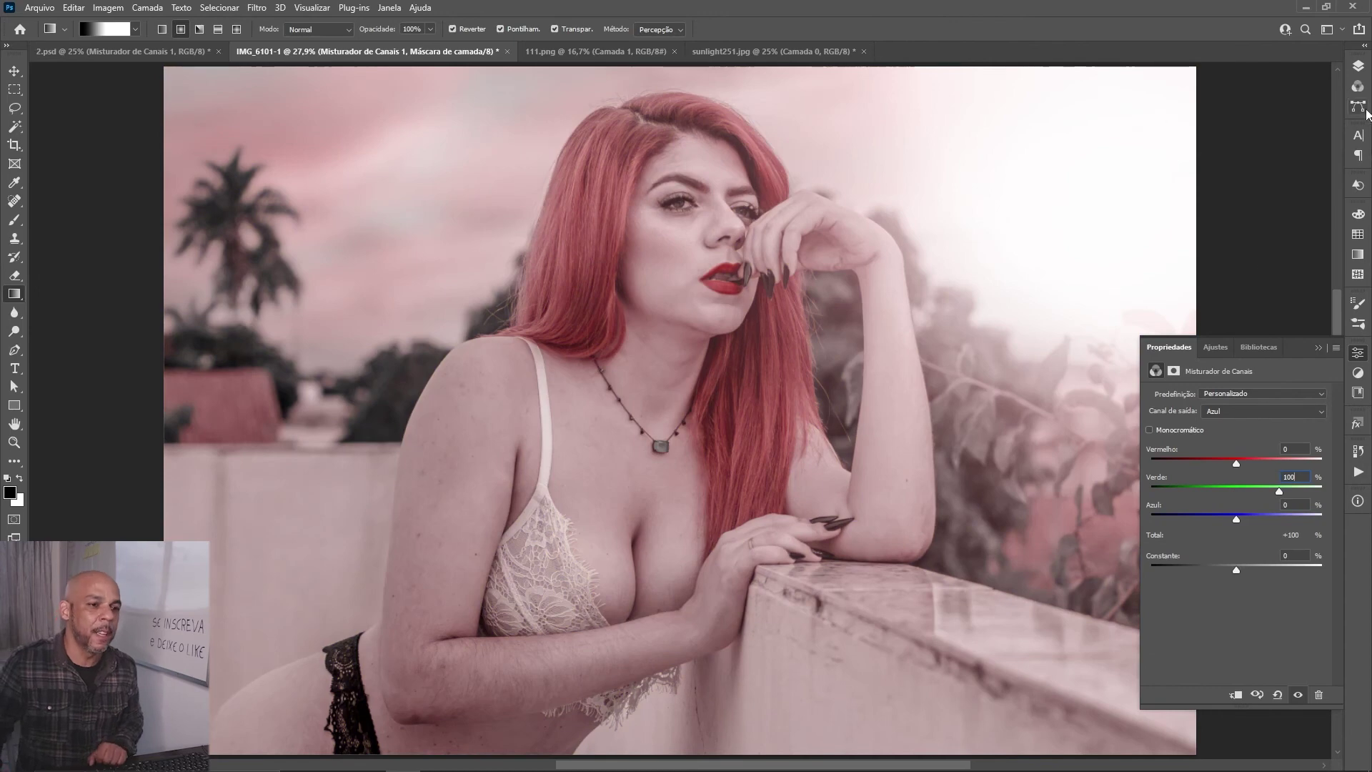
pyautogui.click(1359, 69)
# Step: Set Misturador de Canais 1 to 50% opacity, comparing the grading on and off
pyautogui.click(1141, 148)
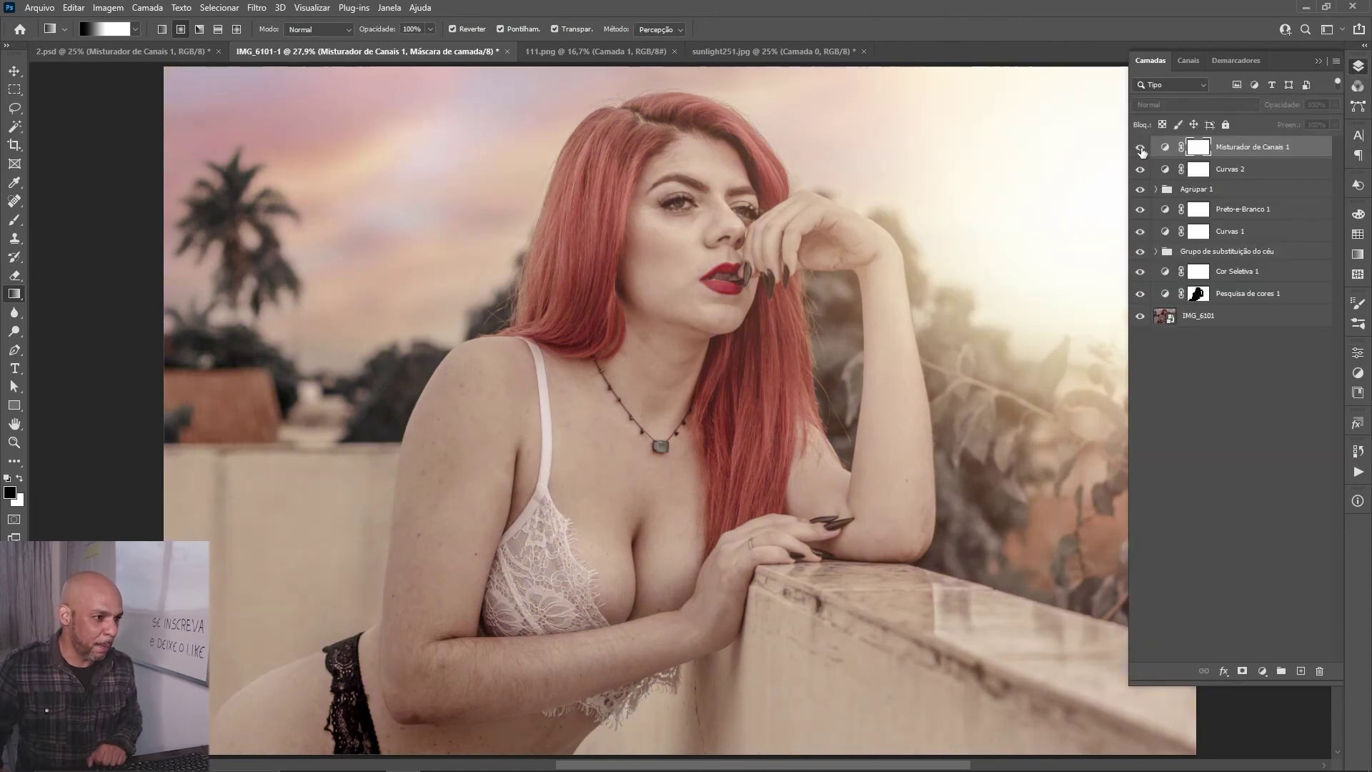
pyautogui.click(1140, 148)
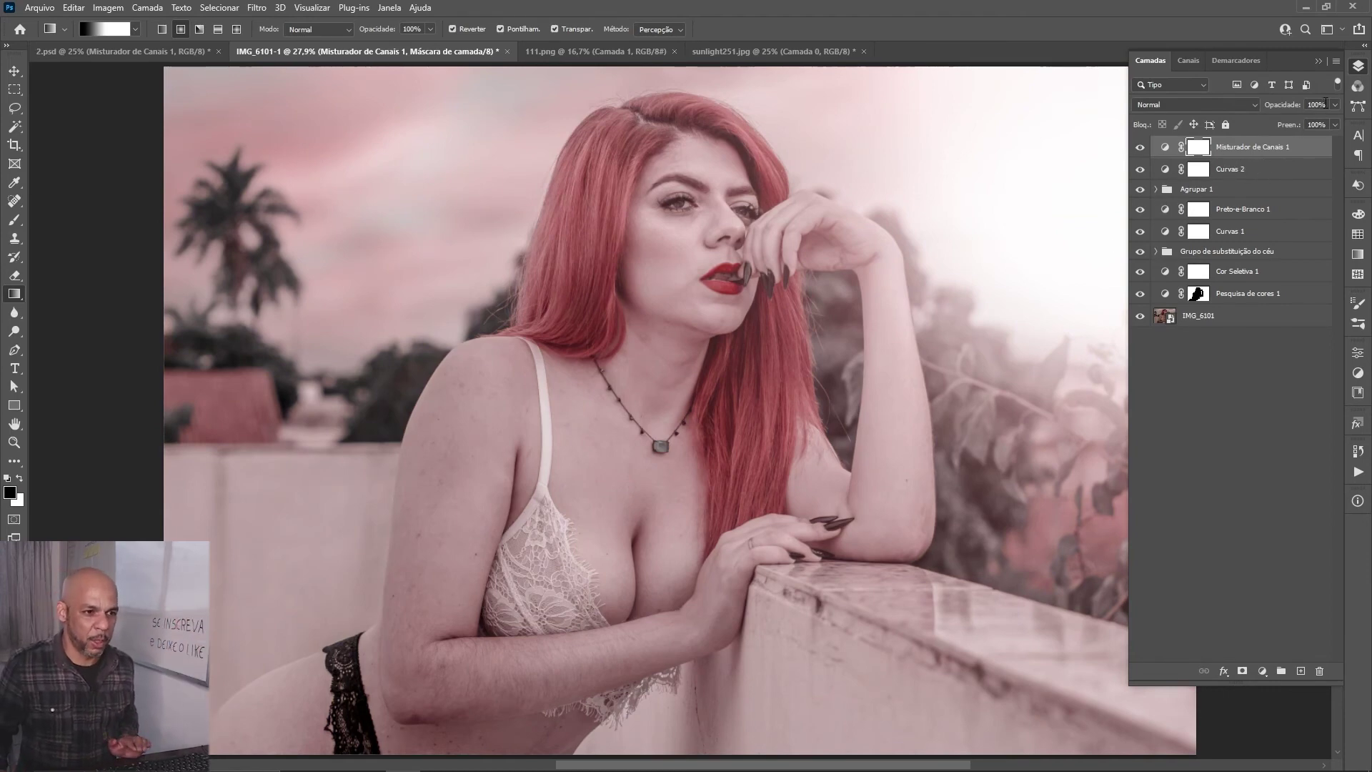
pyautogui.write('50')
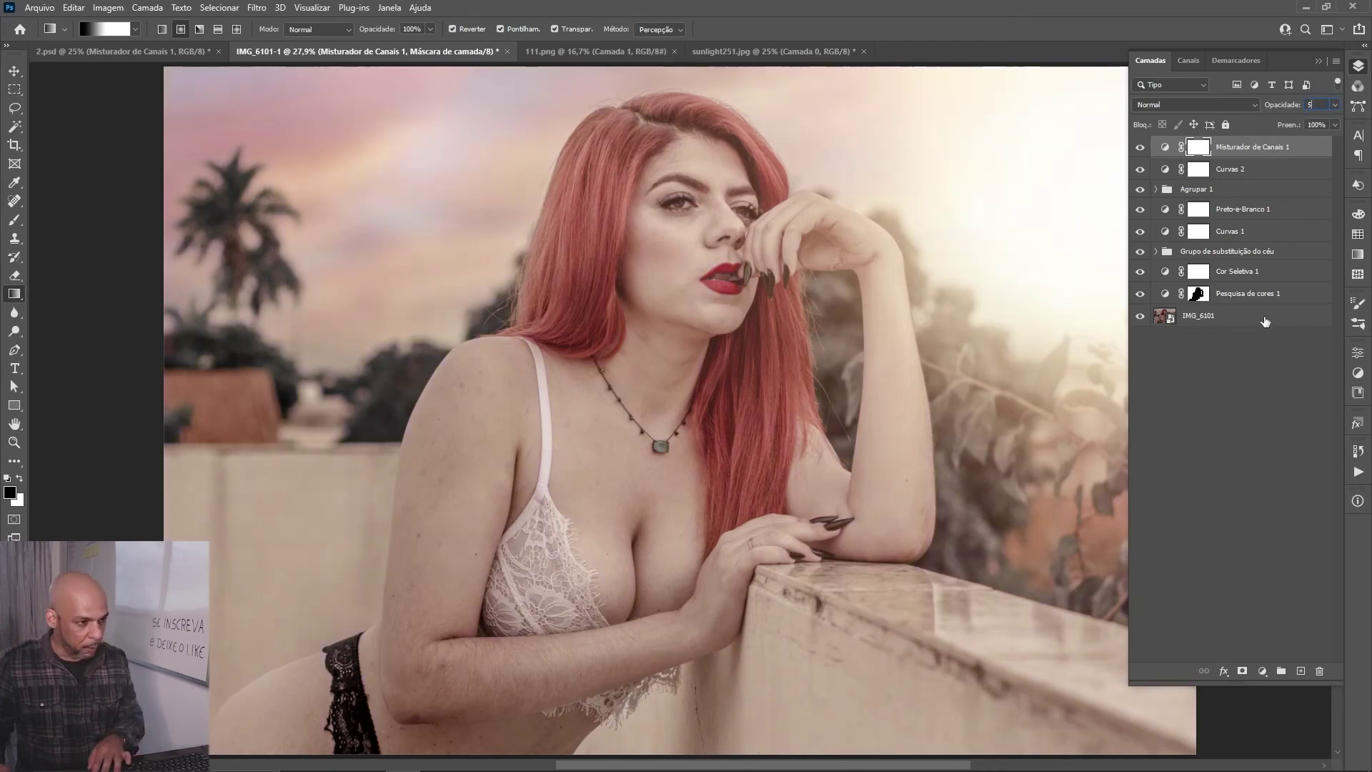
pyautogui.click(1140, 149)
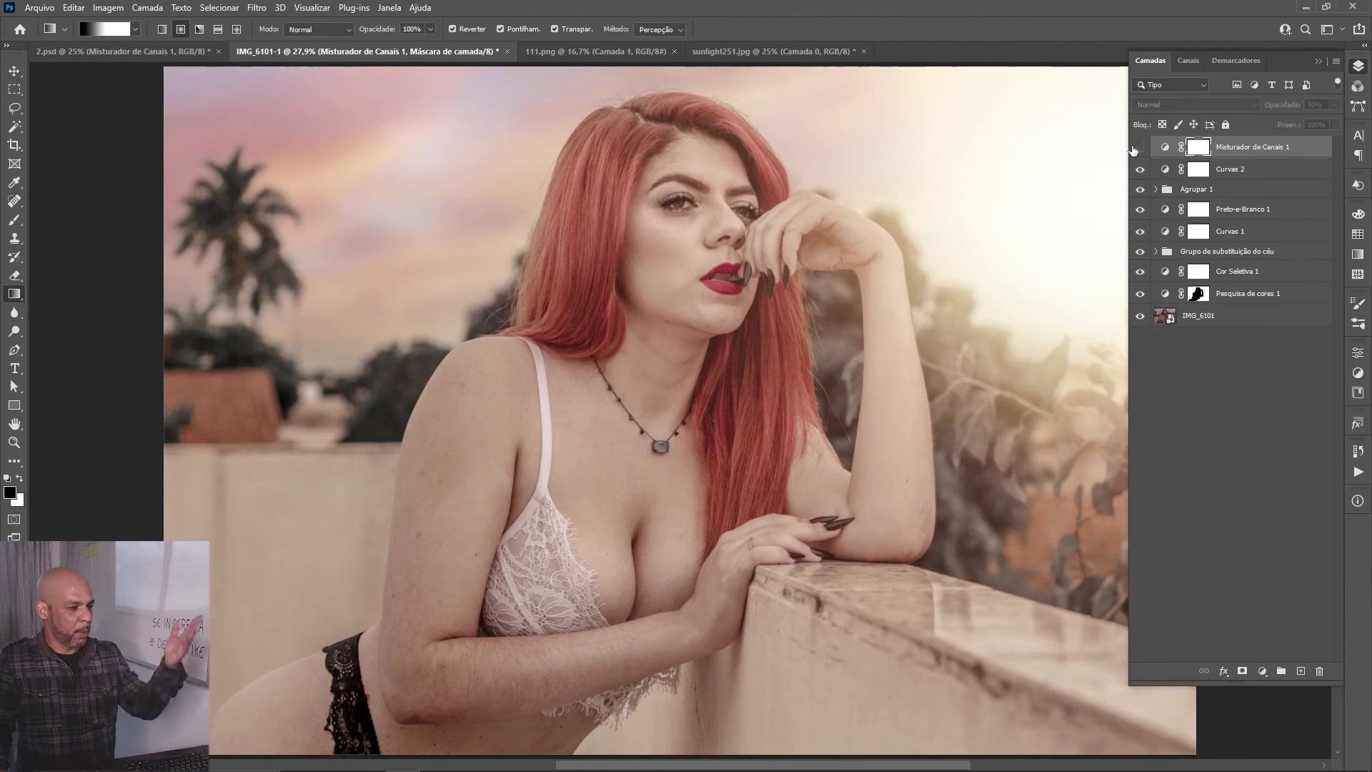
pyautogui.click(1140, 149)
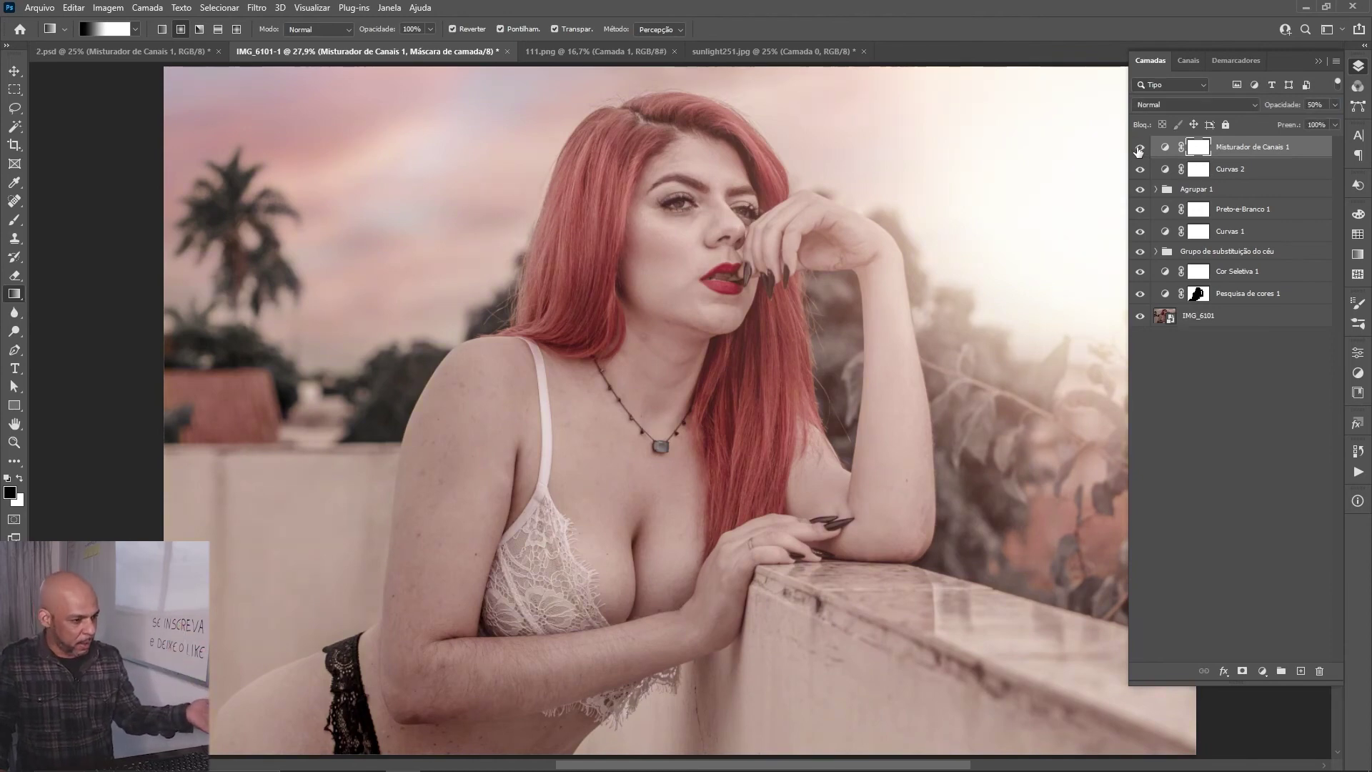
pyautogui.click(1233, 152)
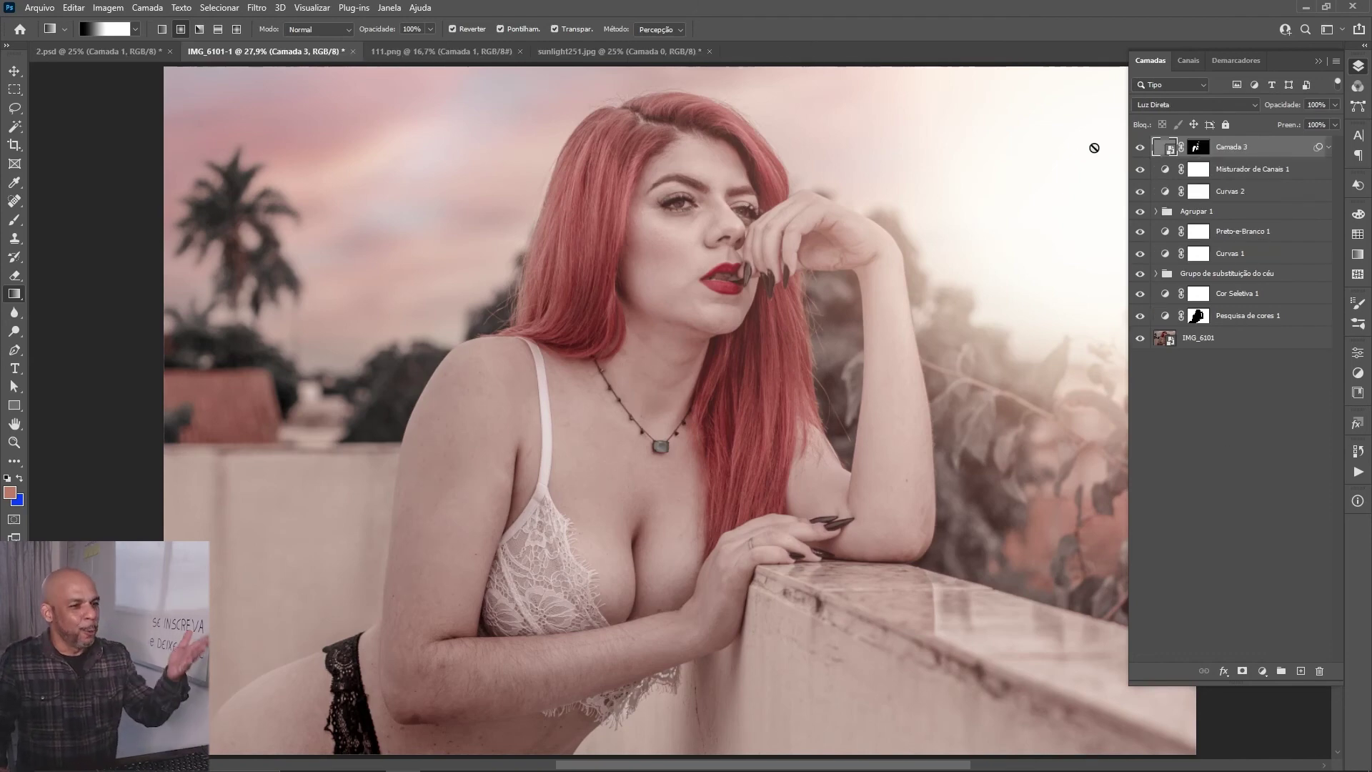
# Step: Toggle Camada 3 off and on to compare the glow, zooming out to see the photo
pyautogui.click(1141, 149)
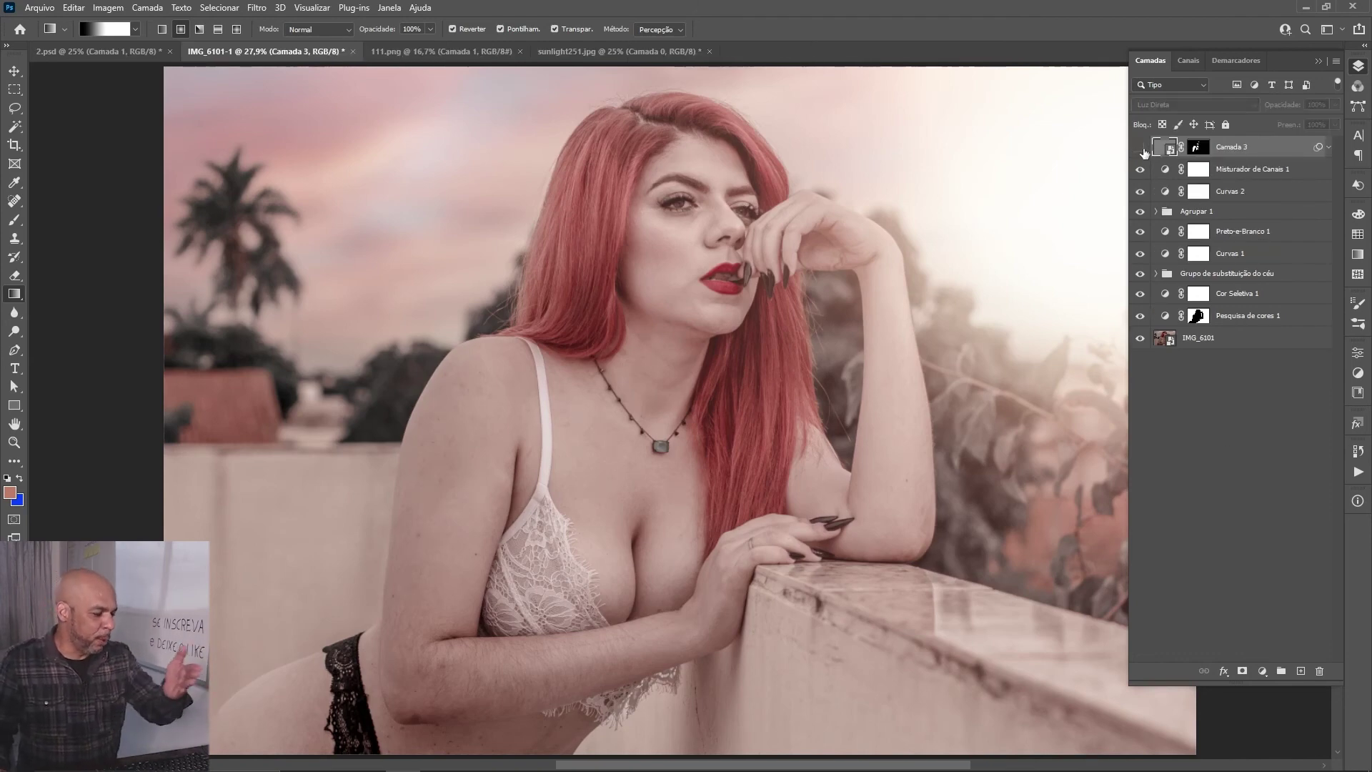
pyautogui.click(1140, 149)
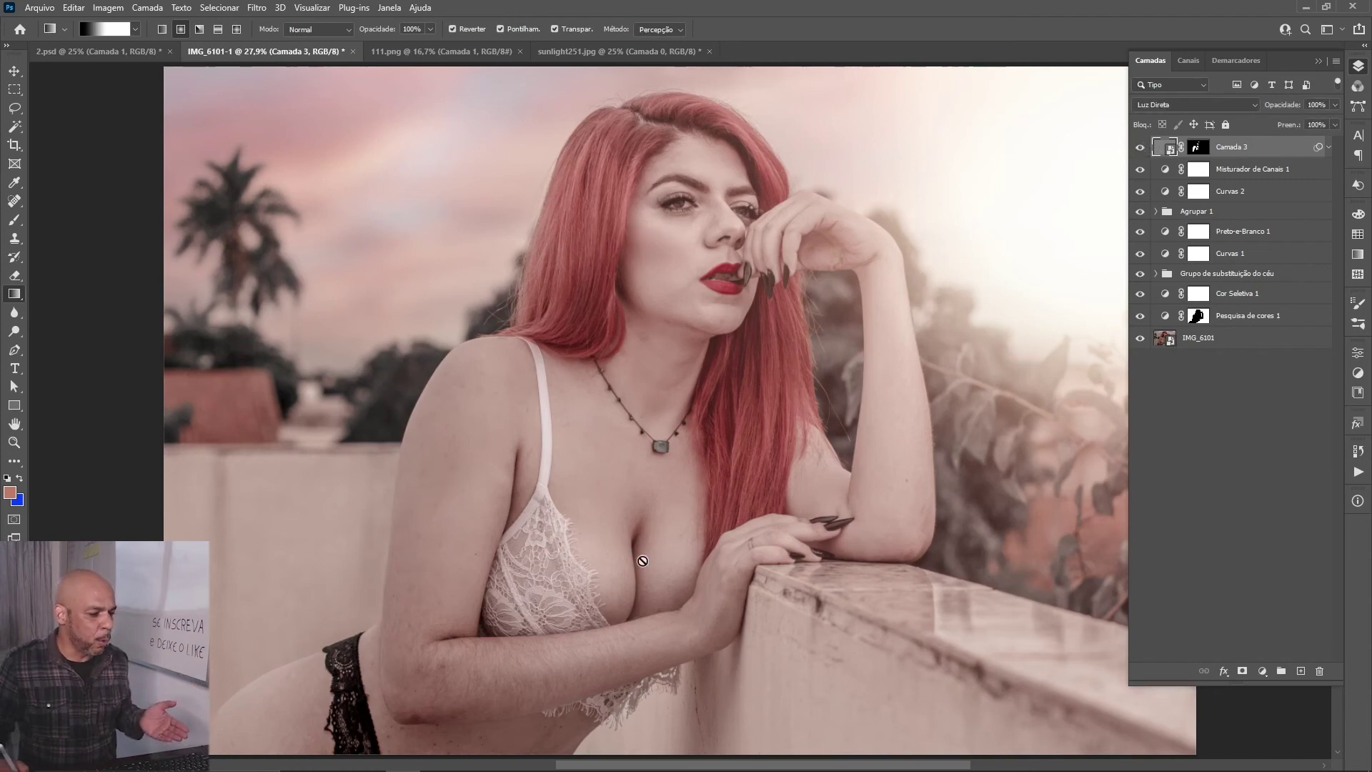
pyautogui.click(1141, 149)
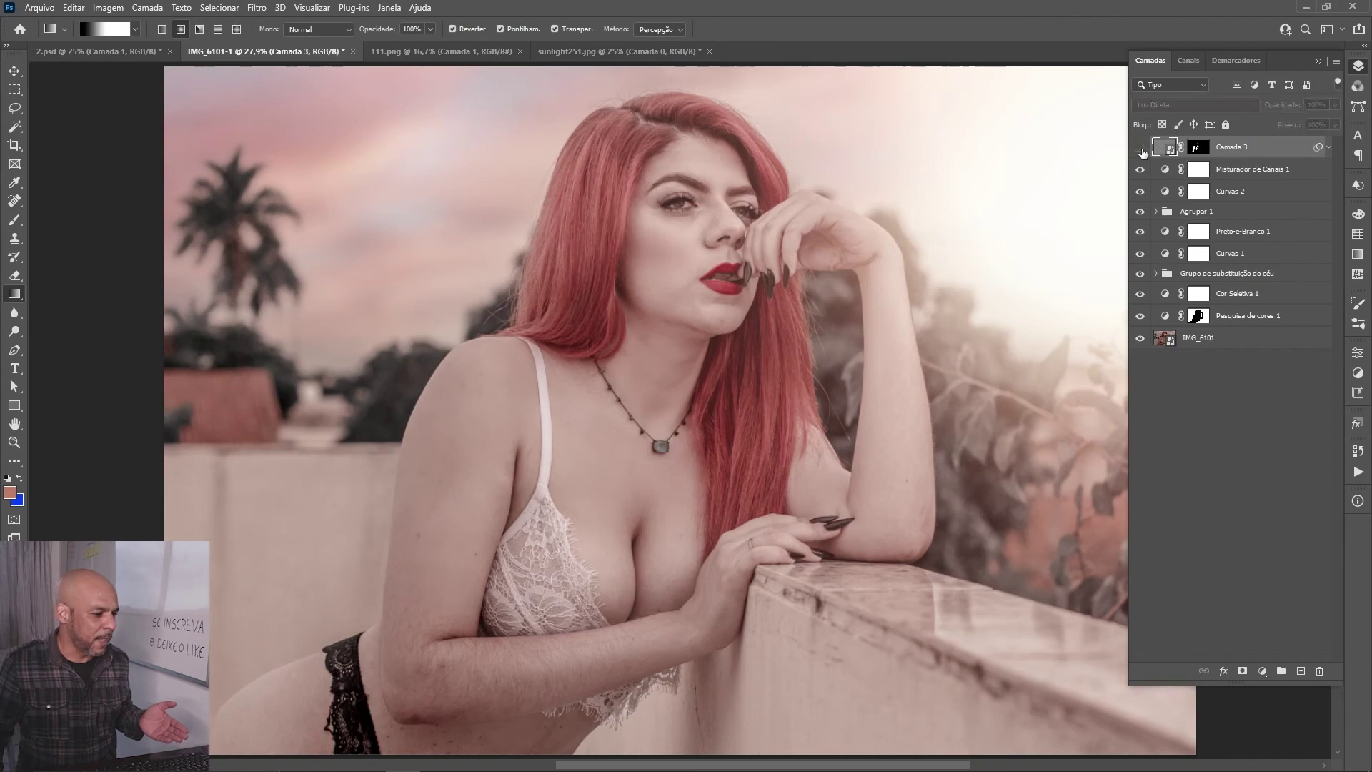
pyautogui.click(1140, 148)
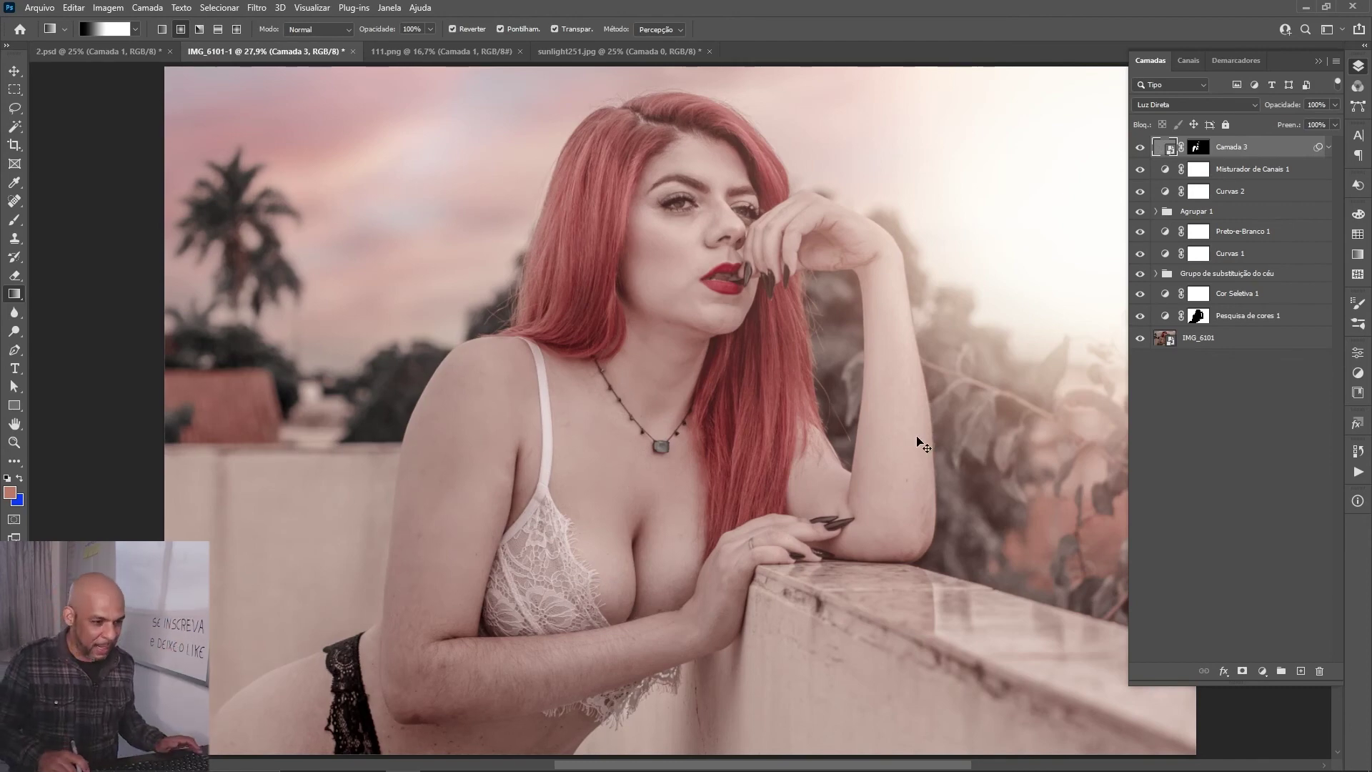
pyautogui.hotkey('ctrl', '-')
pyautogui.moveTo(1051, 493)
pyautogui.mouseDown()
pyautogui.moveTo(821, 496)
pyautogui.moveTo(842, 496)
pyautogui.mouseUp()
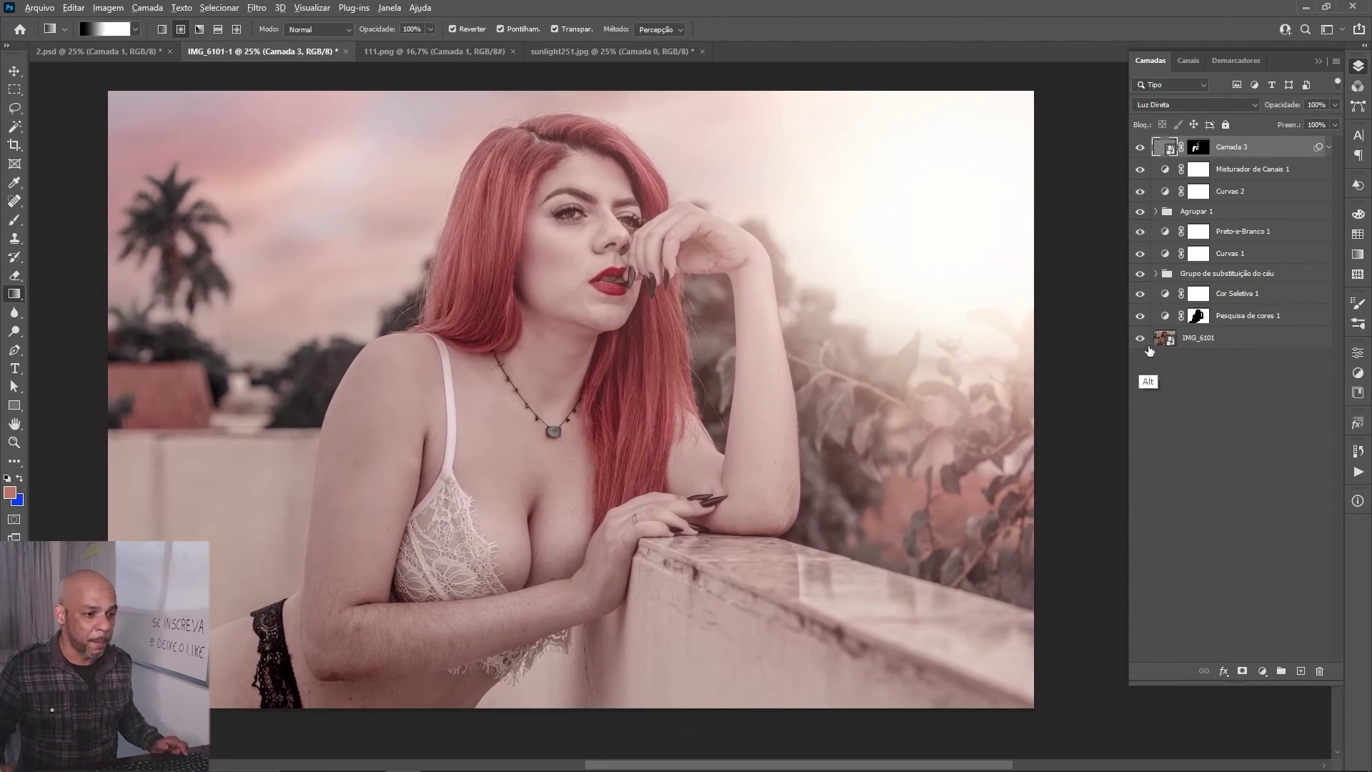
# Step: Compare with the original IMG_6101 alone, then select the IMG_6101 layer for a new adjustment
pyautogui.keyDown('alt'); pyautogui.click(1139, 340); pyautogui.keyUp('alt')
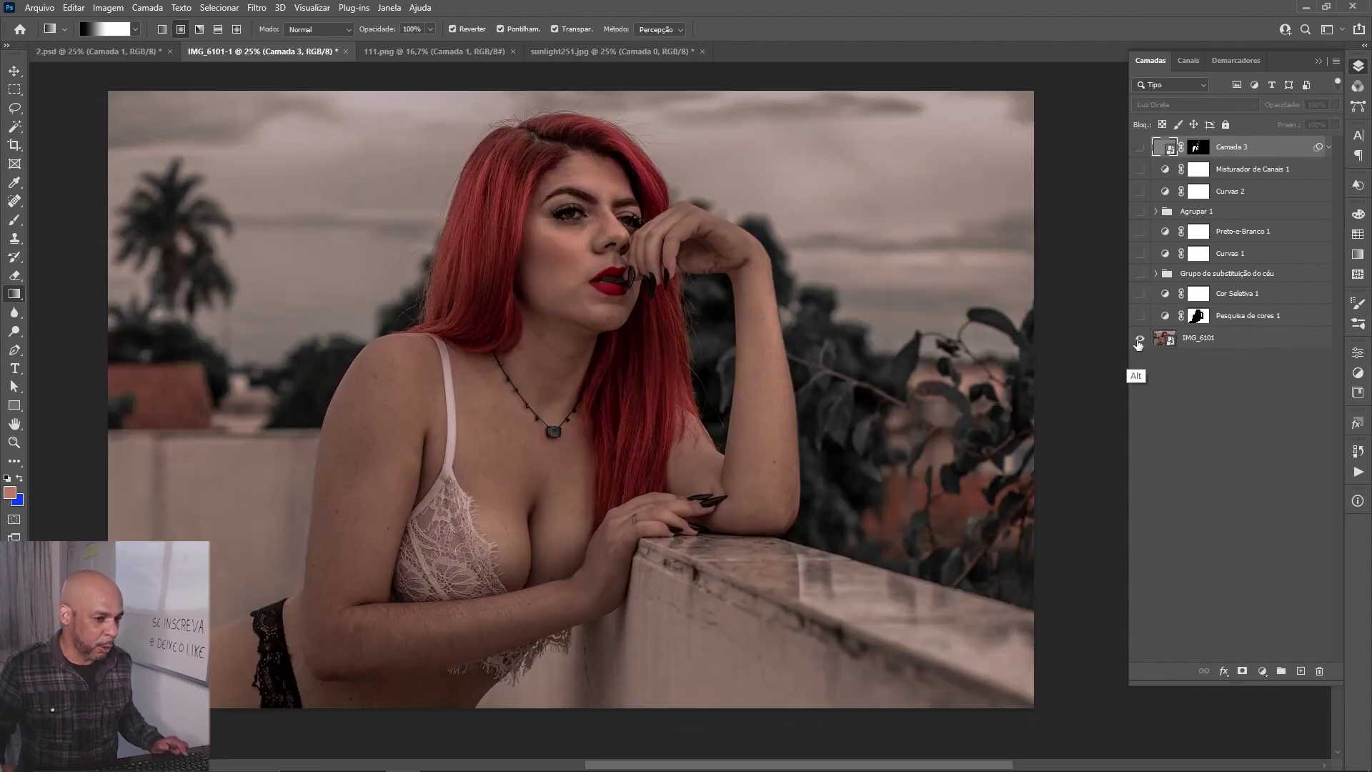
pyautogui.keyDown('alt'); pyautogui.click(1141, 341); pyautogui.keyUp('alt')
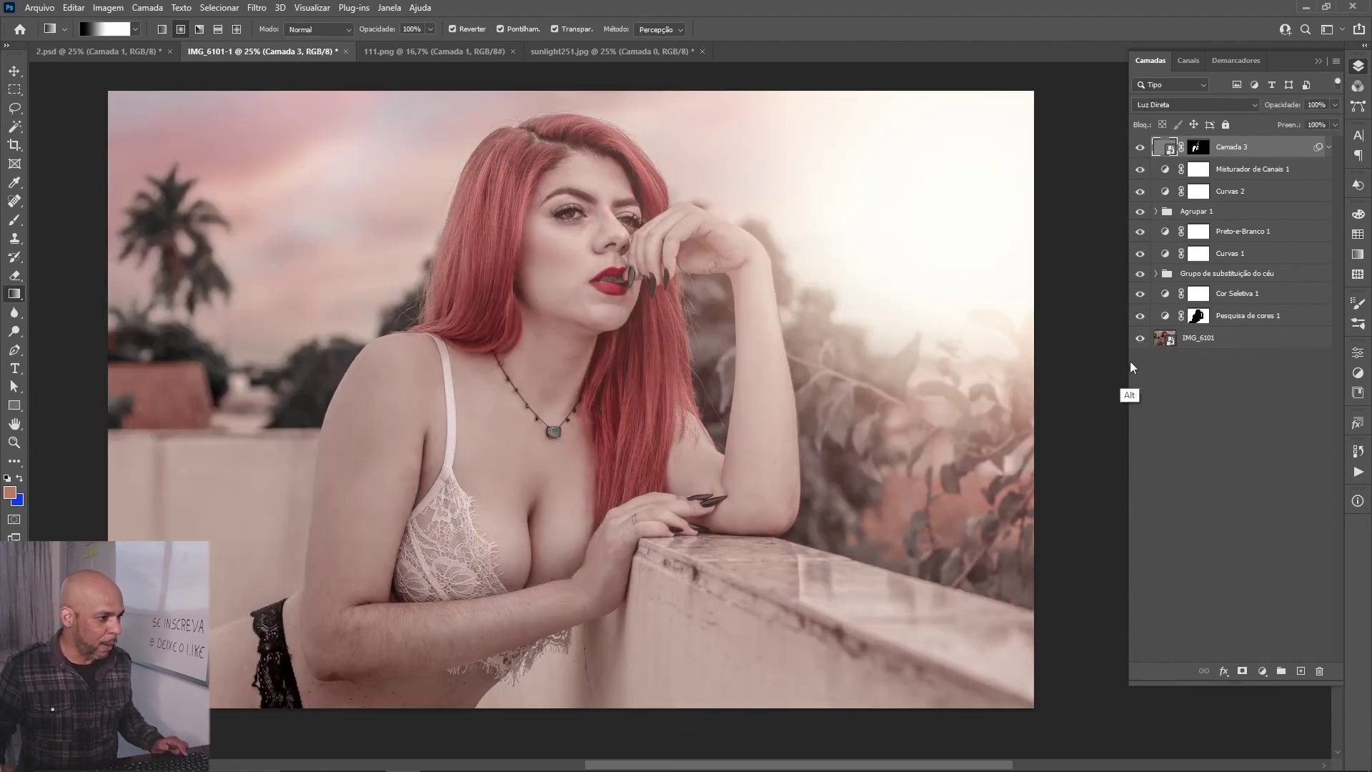
pyautogui.rightClick(1092, 469)
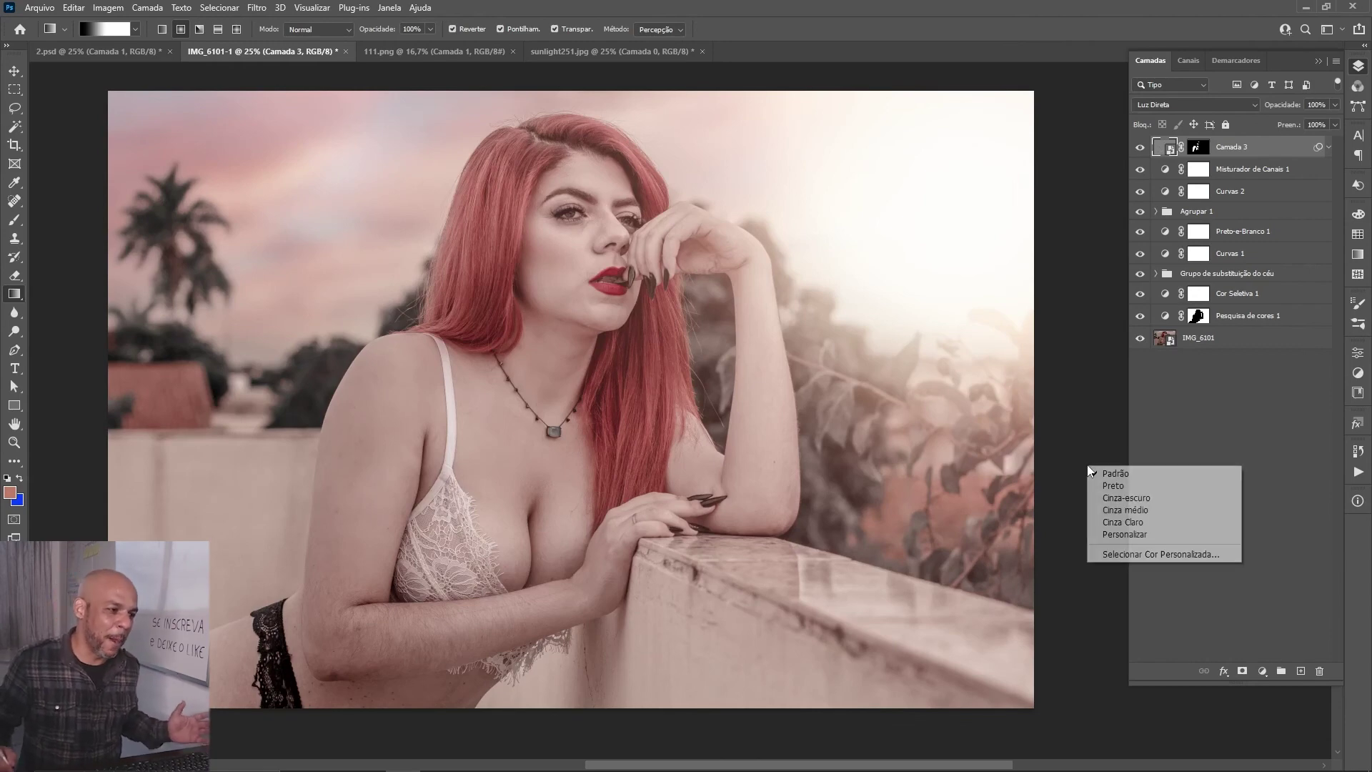
pyautogui.click(1191, 428)
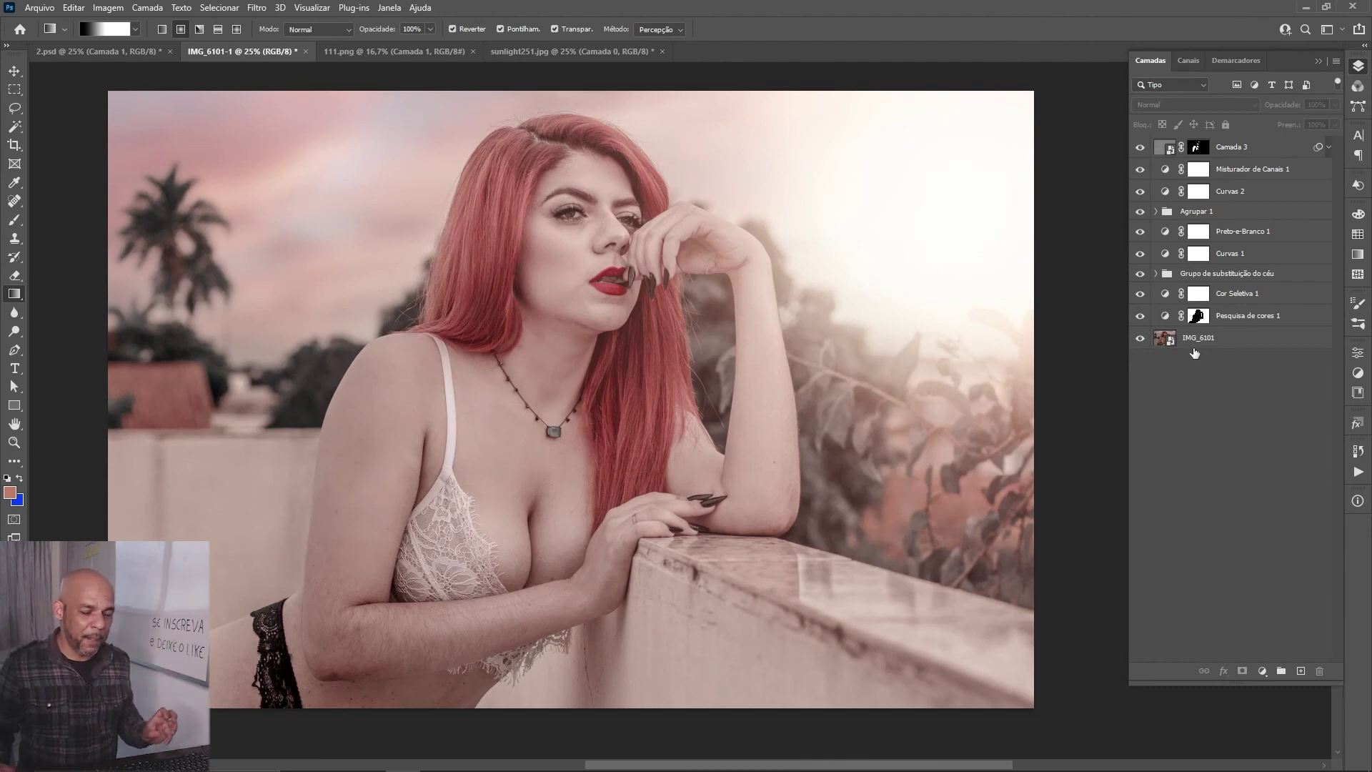
pyautogui.click(1228, 340)
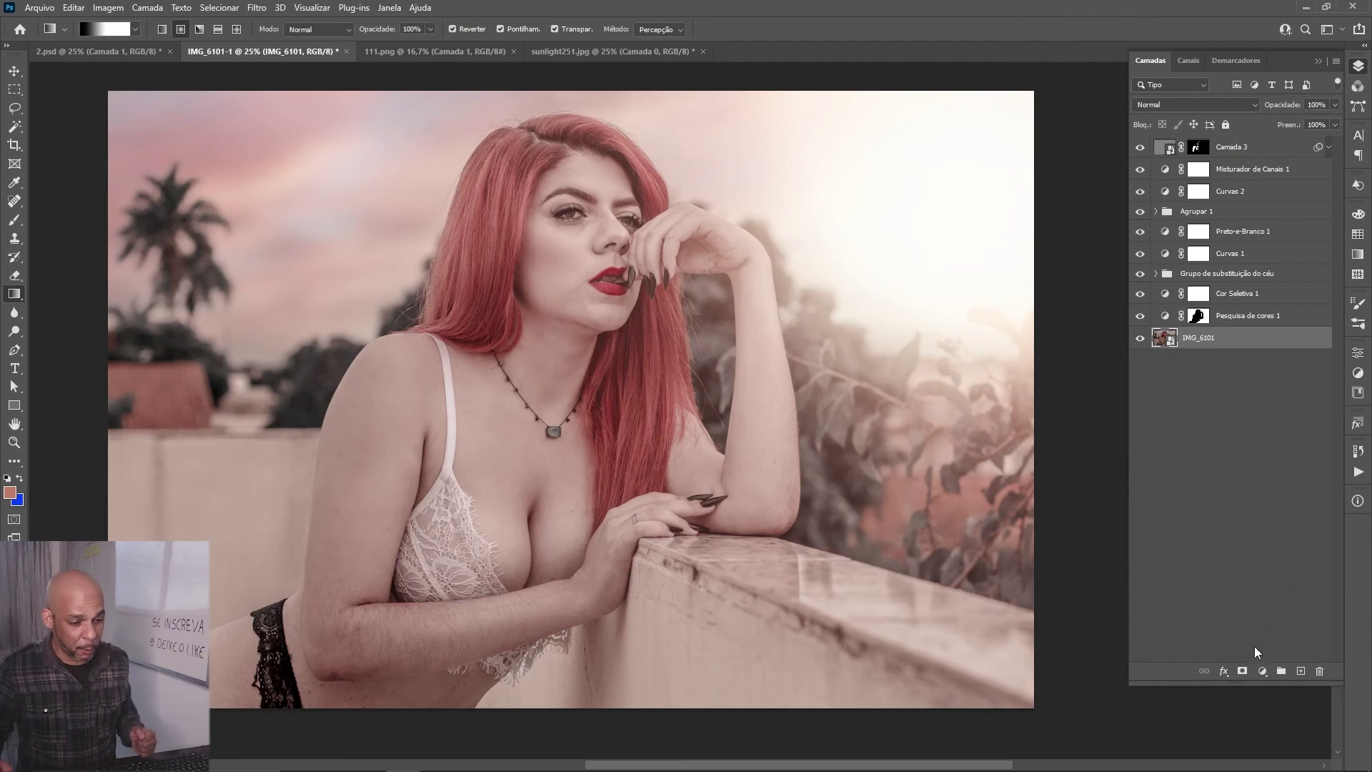
pyautogui.click(1263, 672)
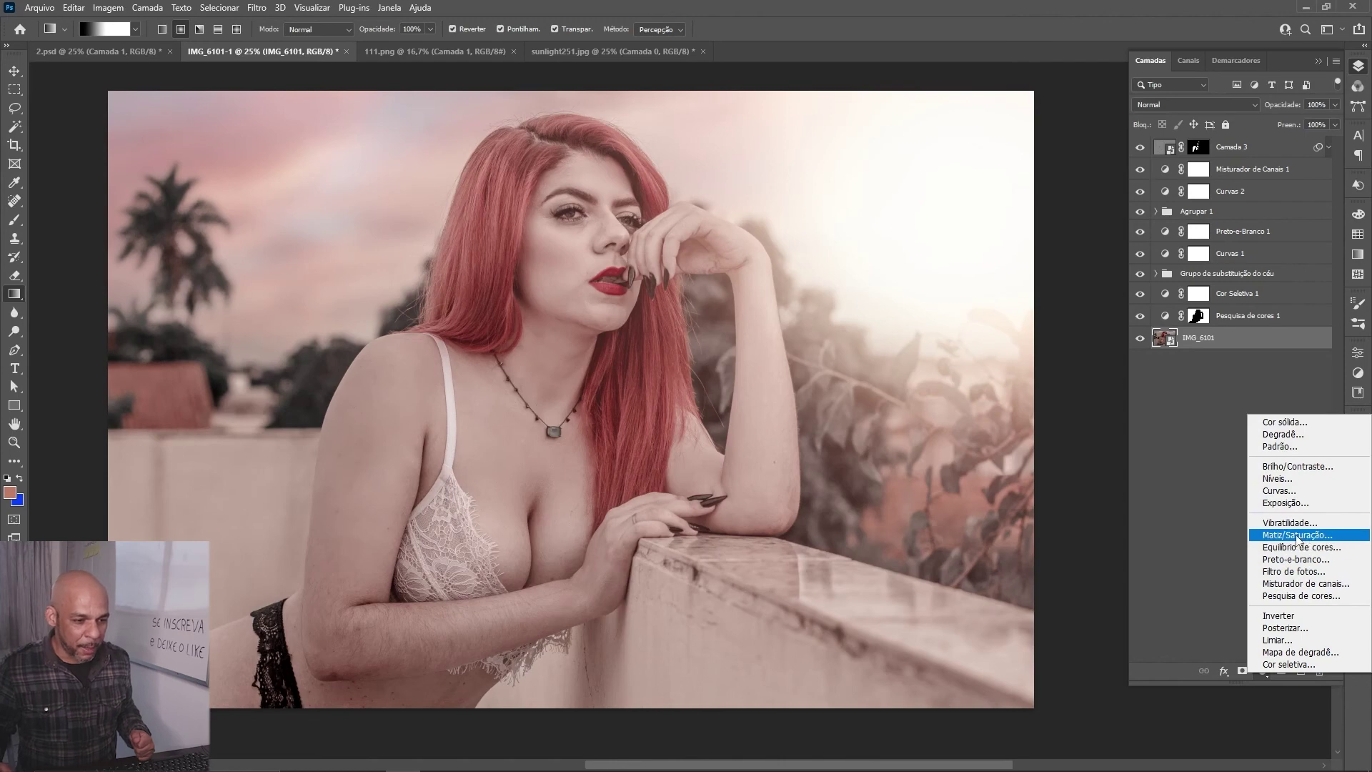
# Step: Add a Matiz/Saturação layer above IMG_6101 with saturation raised to about +34, then target its mask
pyautogui.click(1298, 537)
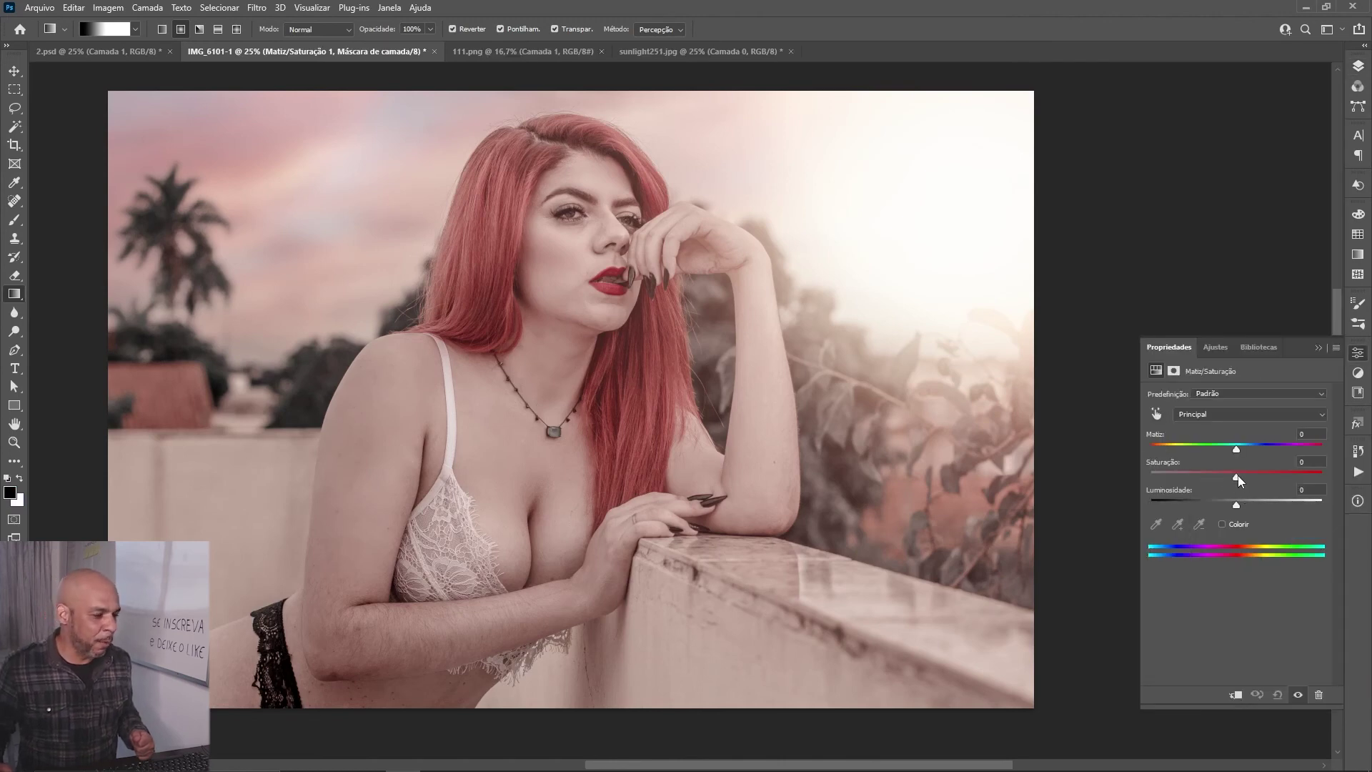
pyautogui.moveTo(1237, 478); pyautogui.dragTo(1267, 482)
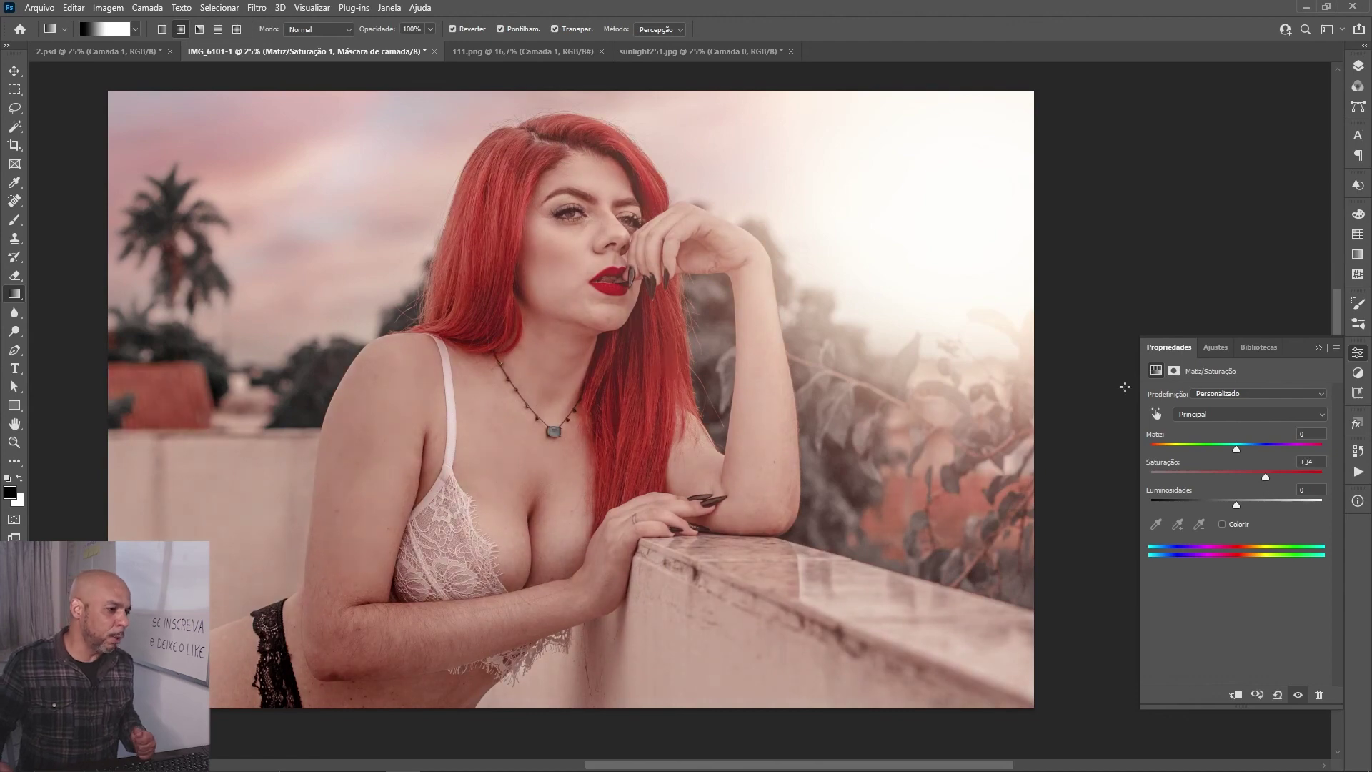
pyautogui.click(1358, 66)
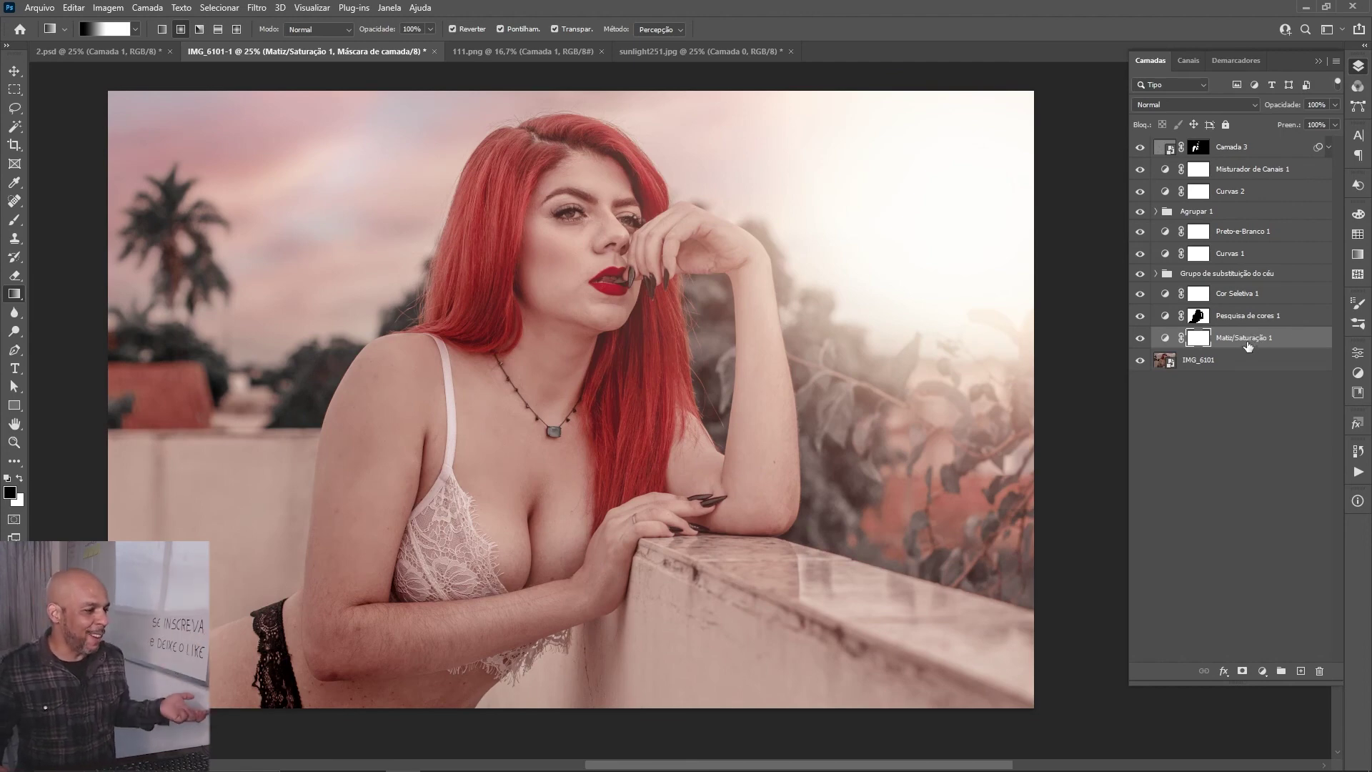
pyautogui.click(1205, 319)
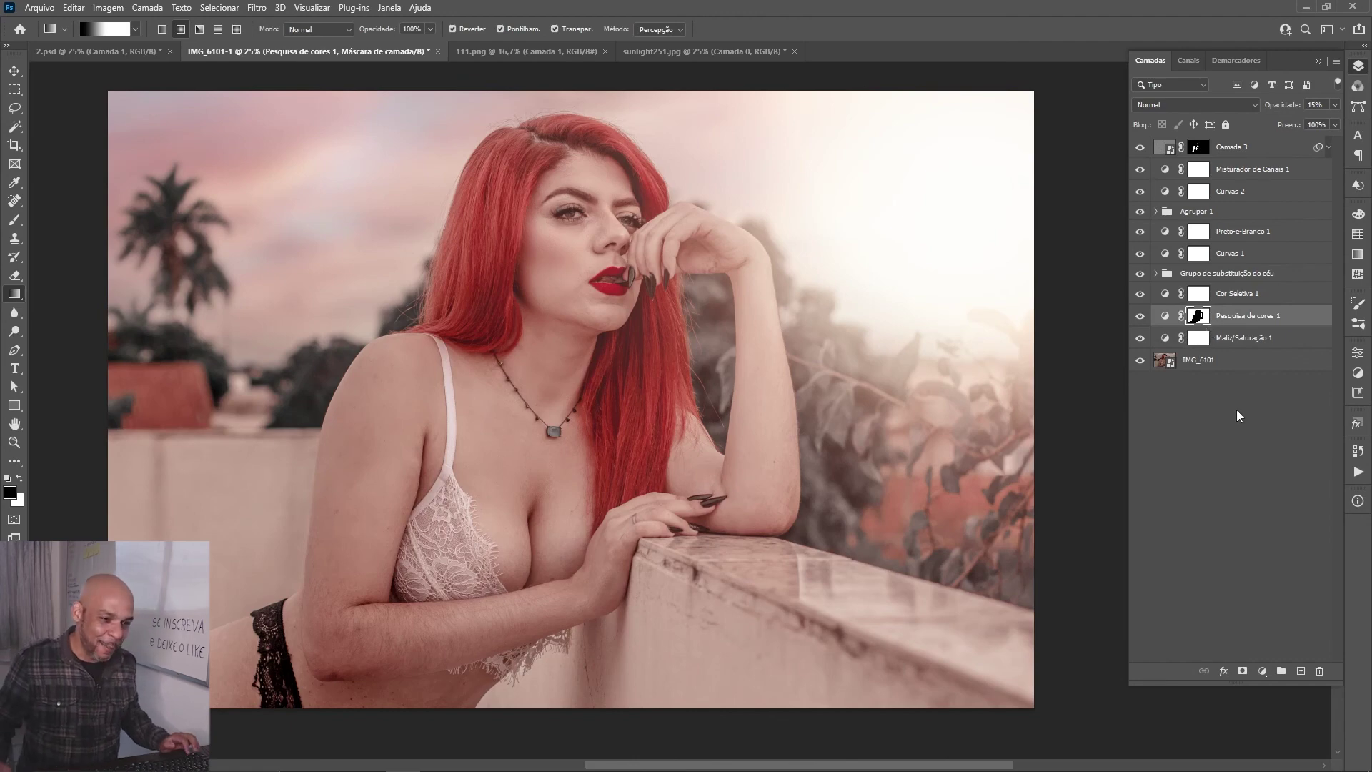
pyautogui.click(1202, 343)
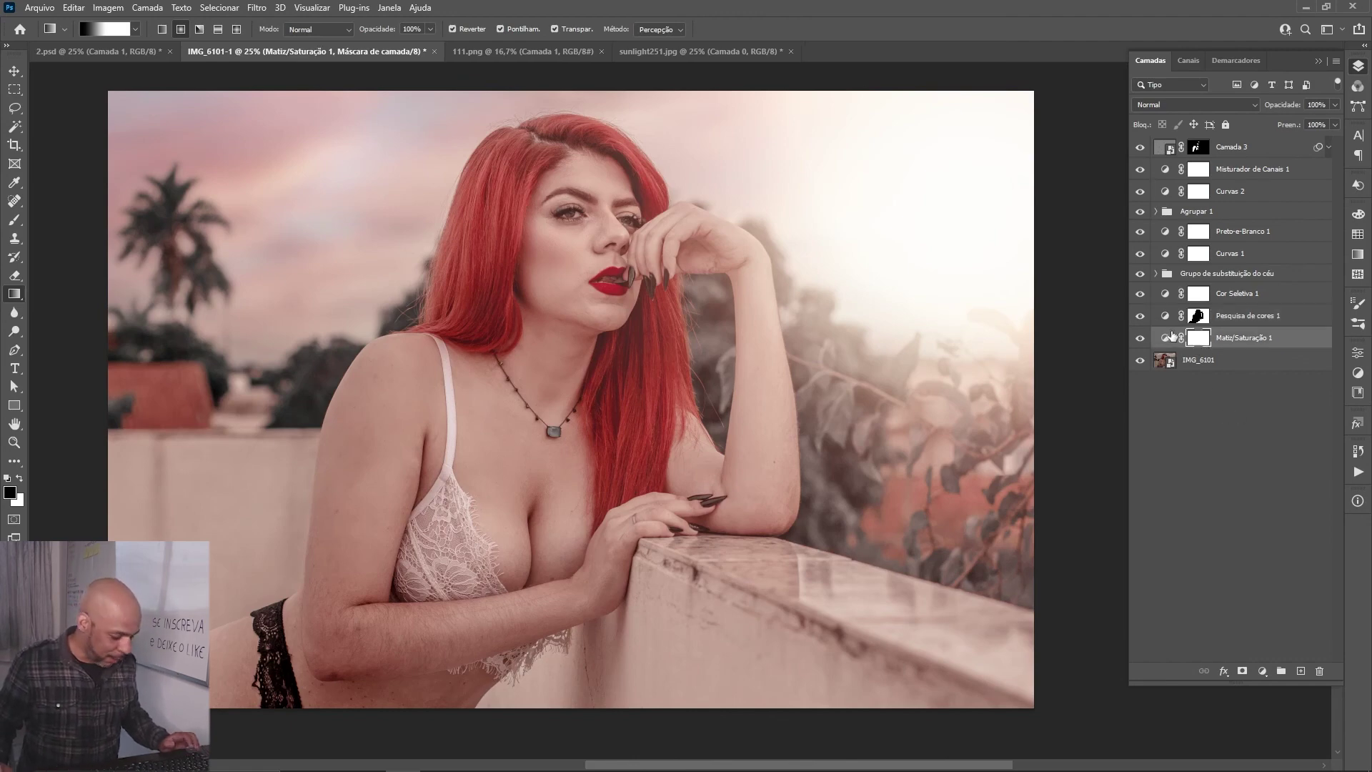
pyautogui.click(1169, 336)
# Step: Invert the Matiz/Saturação 1 mask to hide the boost, then paint it back white down the main hair
pyautogui.hotkey('ctrl', 'i')
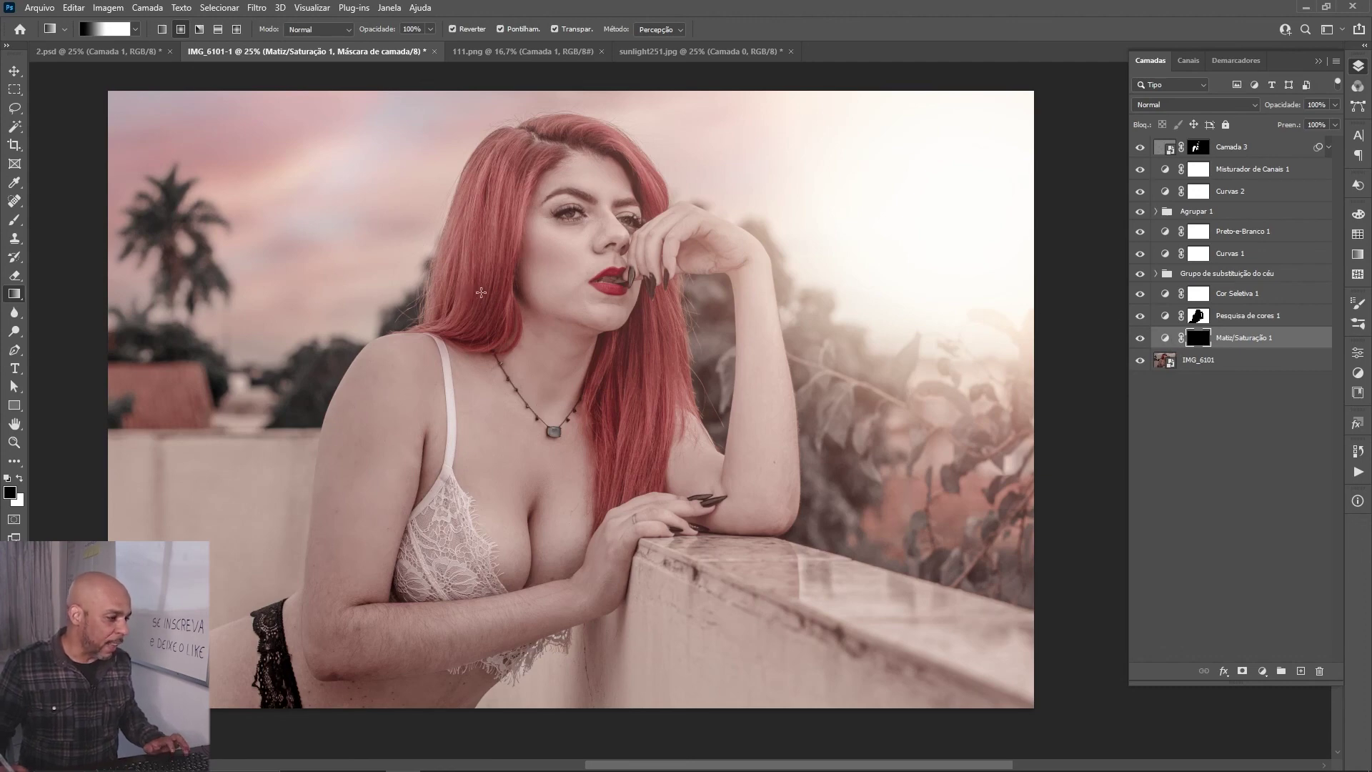
pyautogui.press('b')
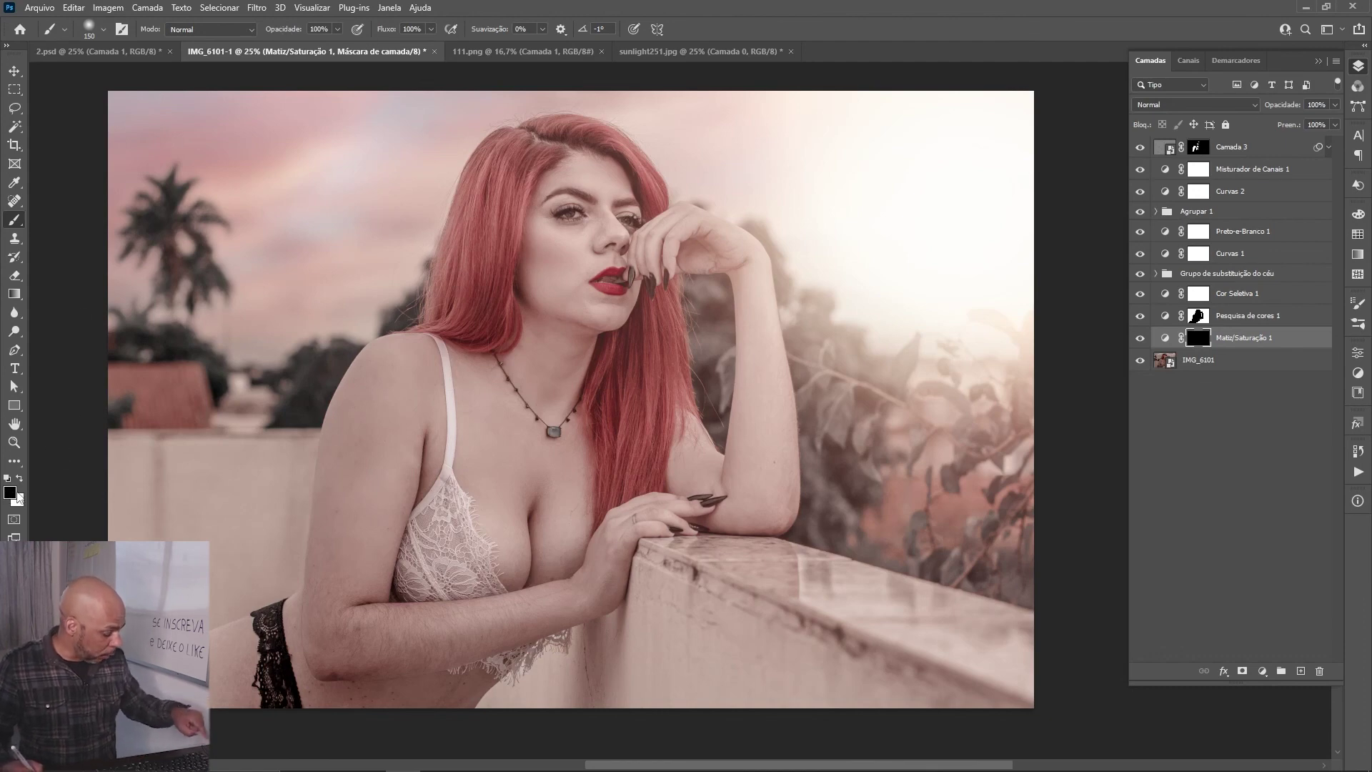
pyautogui.press('x')
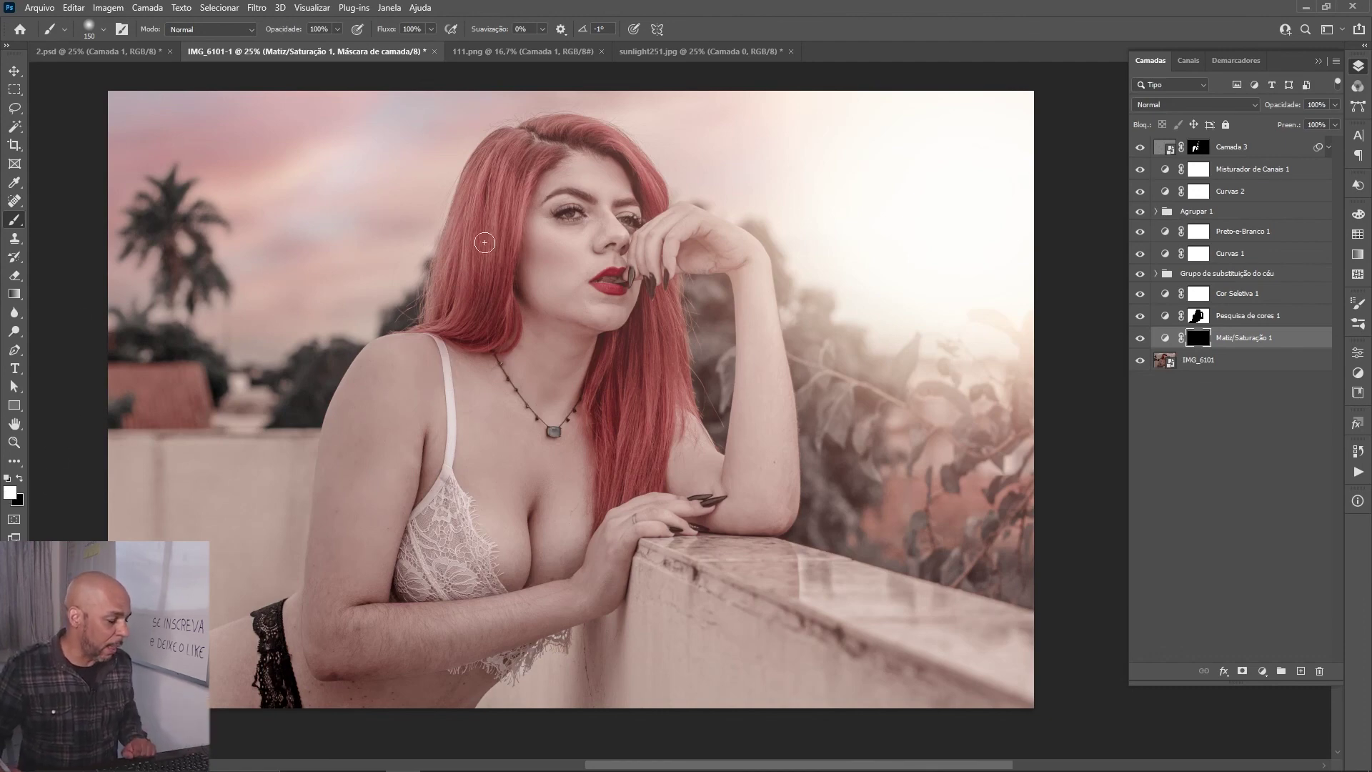
pyautogui.moveTo(497, 188)
pyautogui.mouseDown()
pyautogui.moveTo(459, 322)
pyautogui.moveTo(502, 321)
pyautogui.mouseUp()
# Step: Reveal the boost on the crown, right-side hair and strands below her hand, then check the mask overlay
pyautogui.moveTo(519, 185)
pyautogui.mouseDown()
pyautogui.moveTo(502, 245)
pyautogui.moveTo(505, 148)
pyautogui.moveTo(478, 202)
pyautogui.mouseUp()
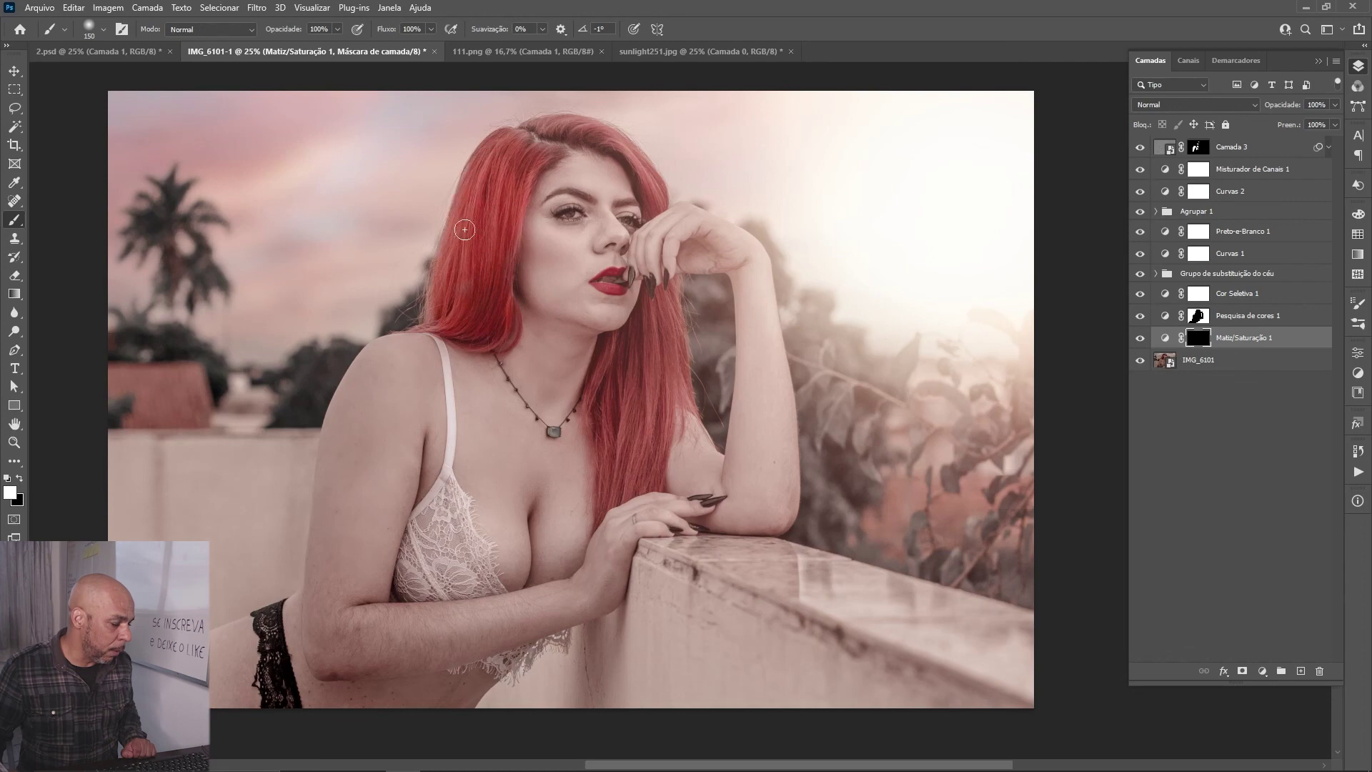
pyautogui.moveTo(586, 130); pyautogui.dragTo(590, 136)
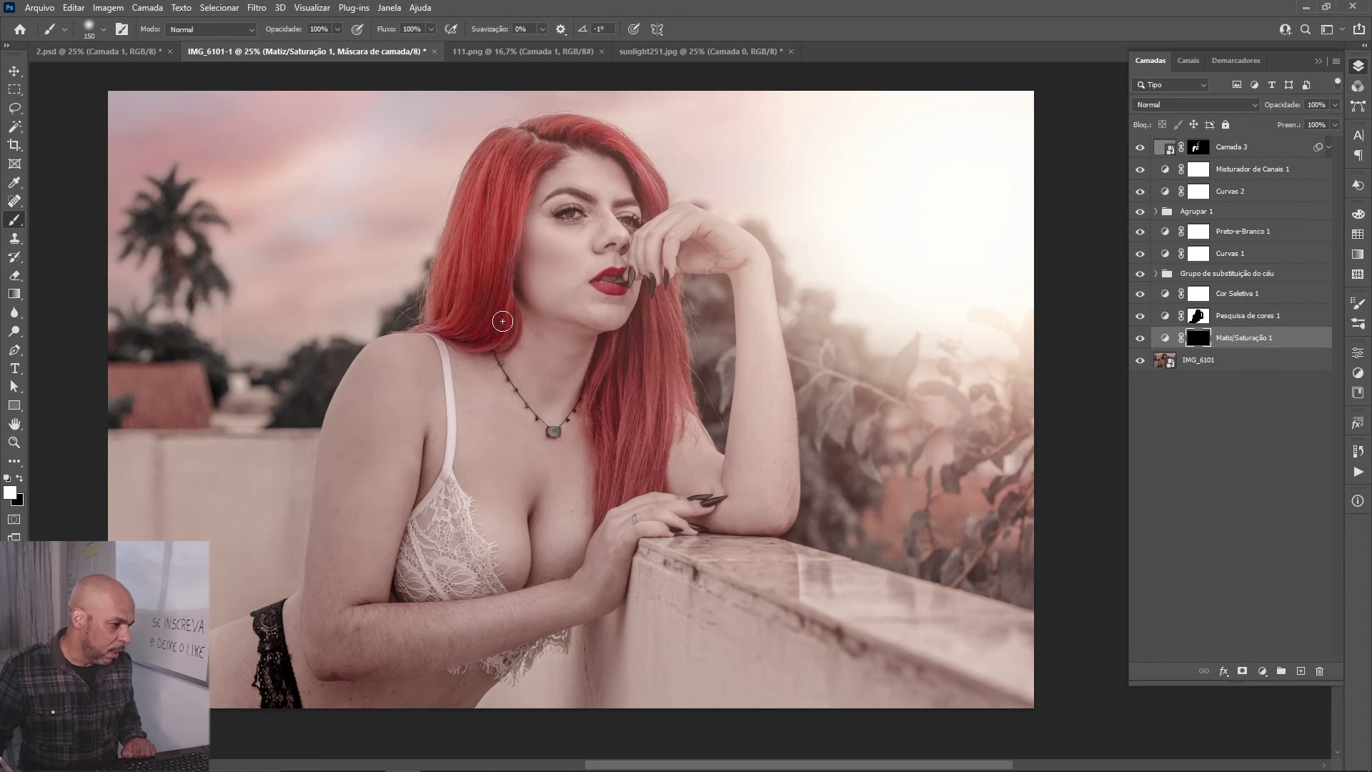
pyautogui.press('[')
pyautogui.press('[')
pyautogui.press('[')
pyautogui.moveTo(642, 166); pyautogui.dragTo(654, 193)
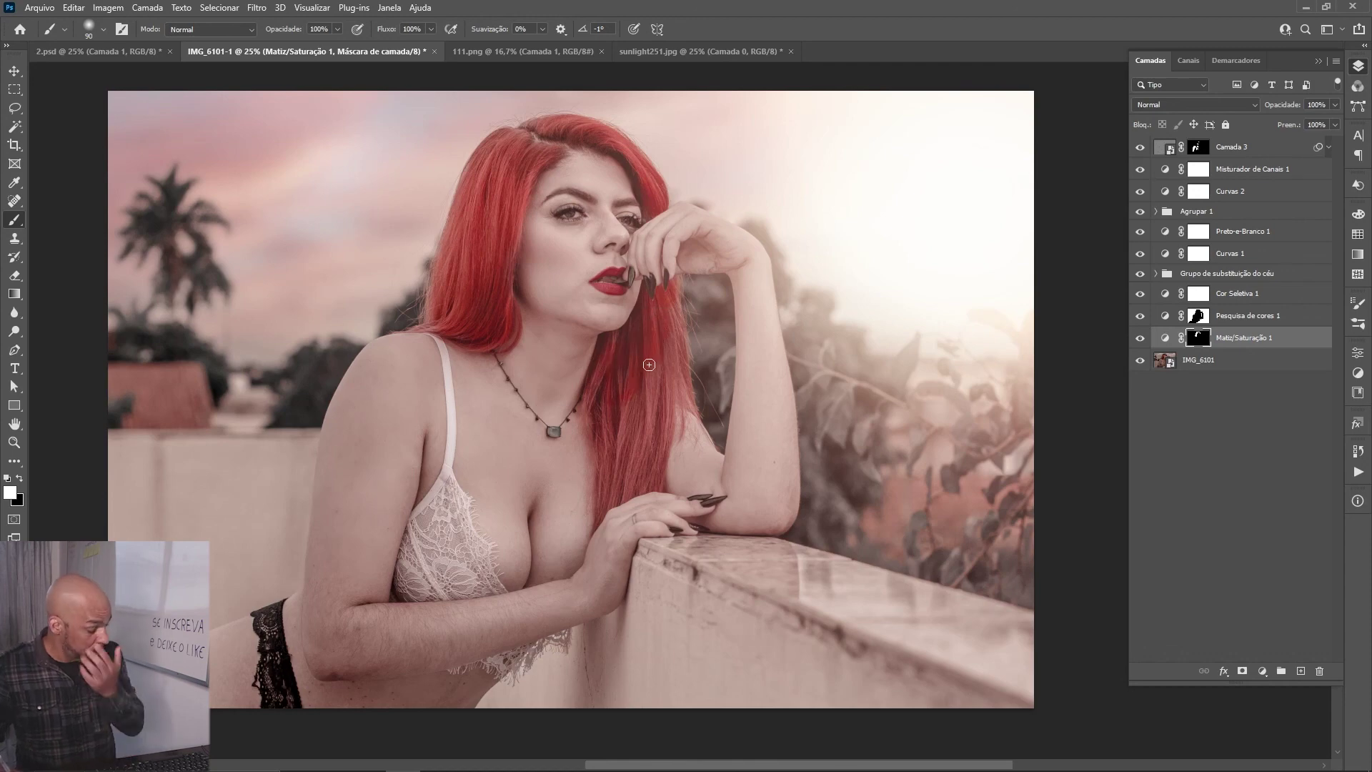
pyautogui.moveTo(651, 347)
pyautogui.mouseDown()
pyautogui.moveTo(666, 333)
pyautogui.moveTo(649, 378)
pyautogui.mouseUp()
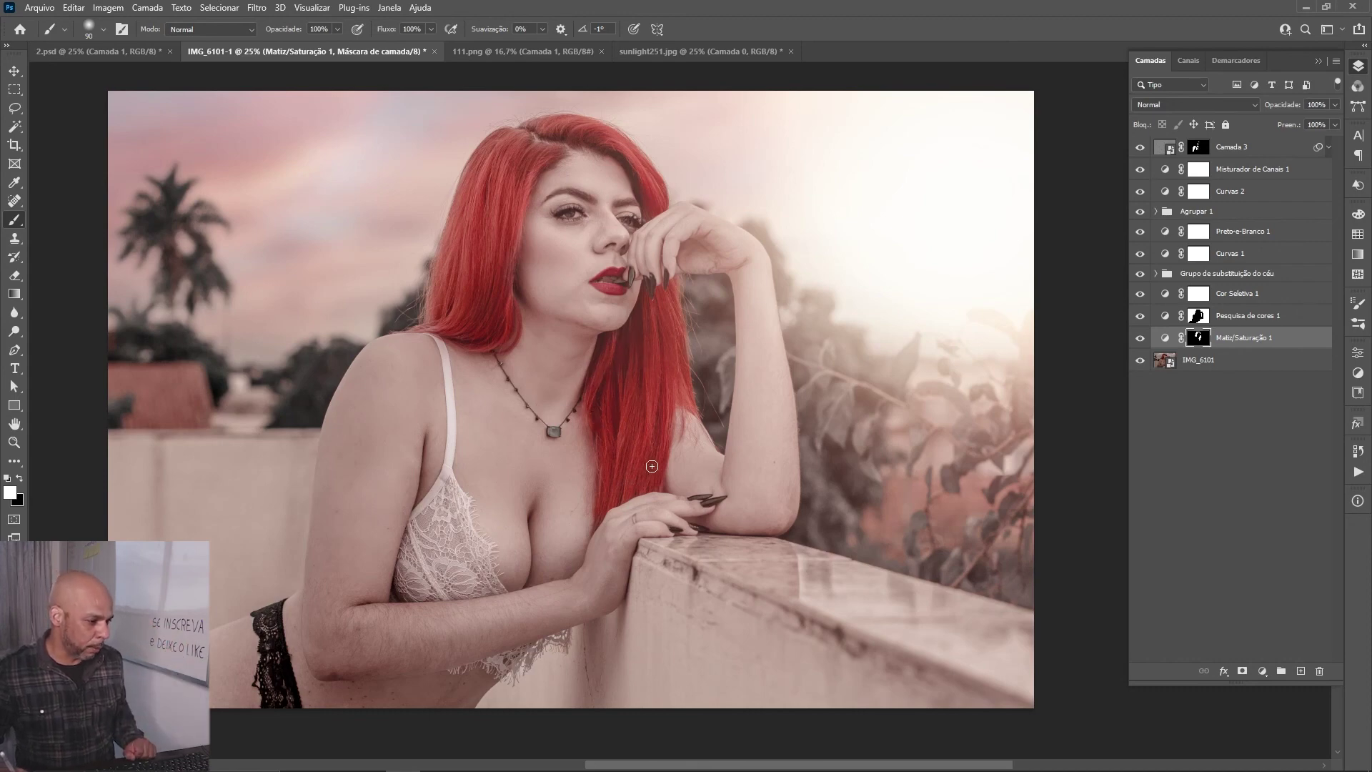
pyautogui.press('\\')
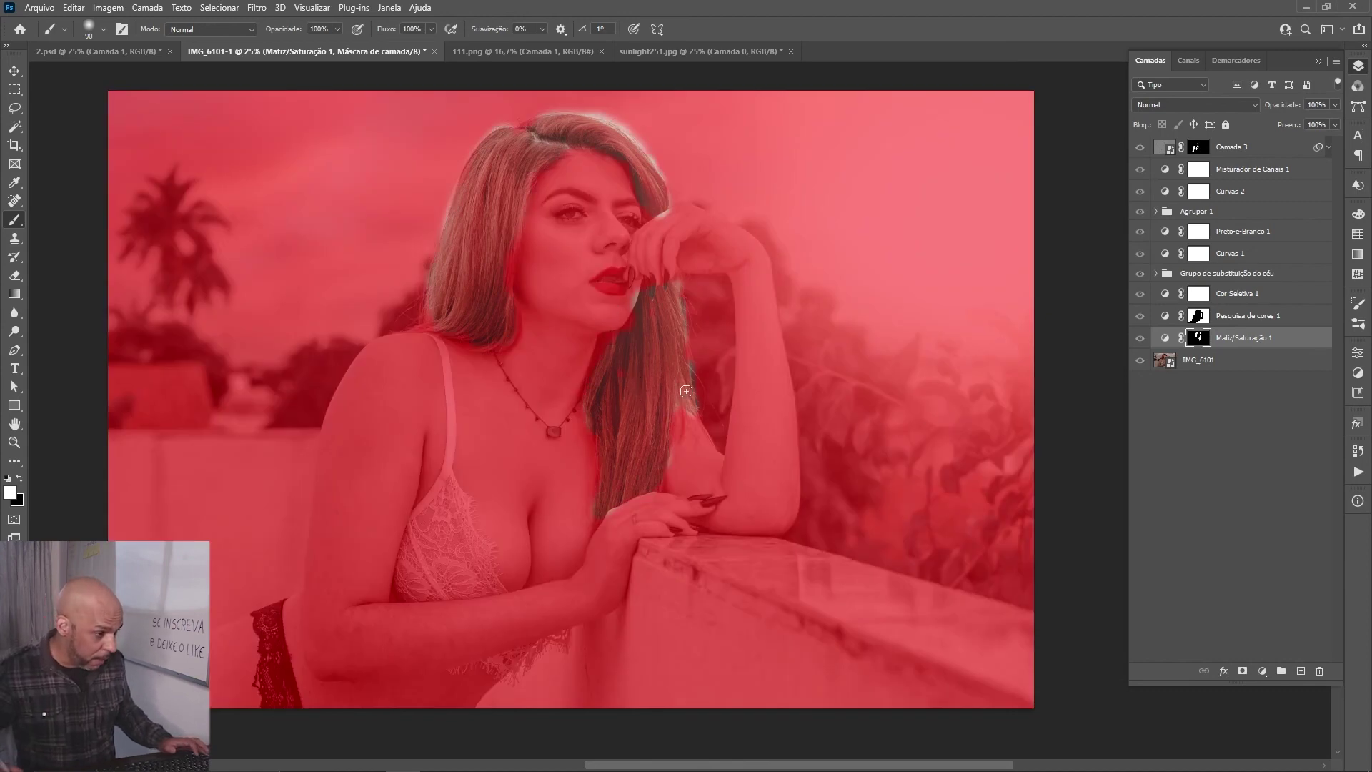
# Step: Set black as the painting colour and hide the mask overlay to review the vivid red hair
pyautogui.press('x')
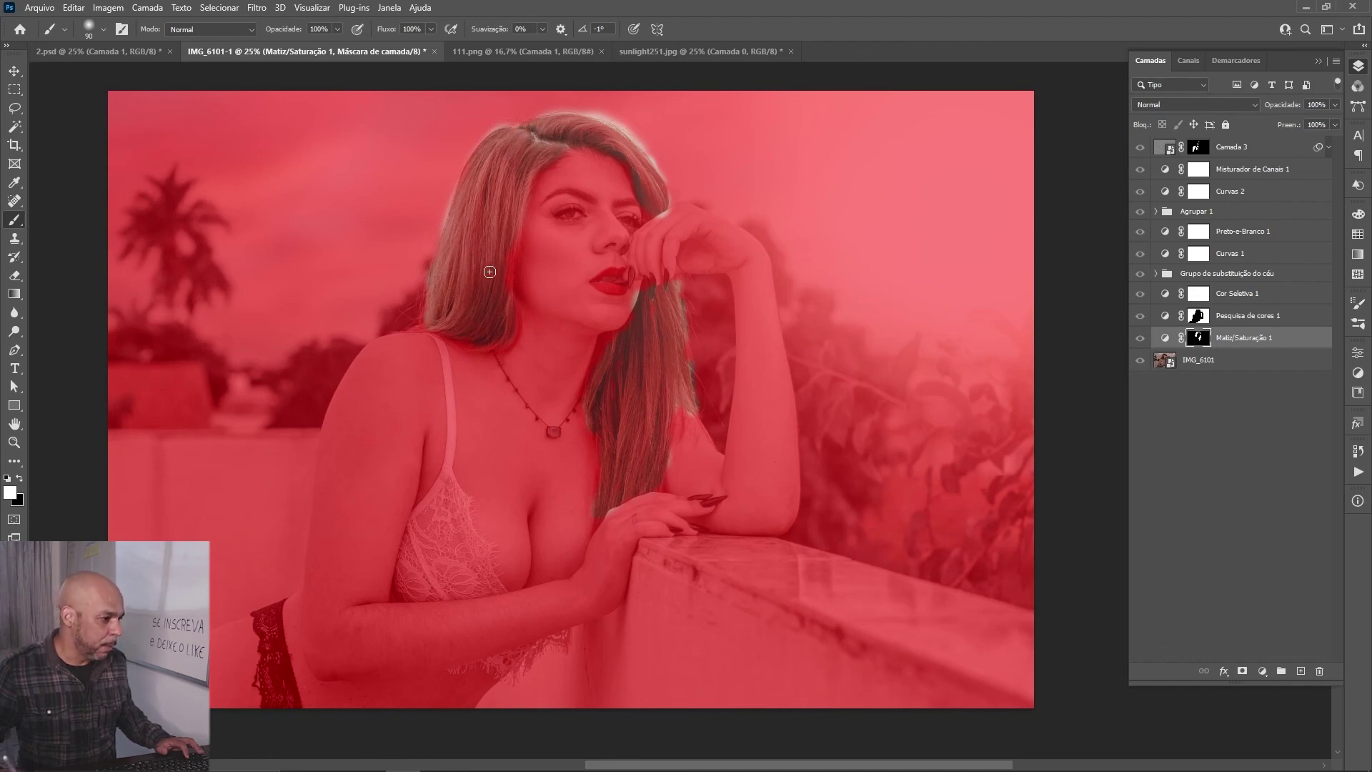
pyautogui.press('\\')
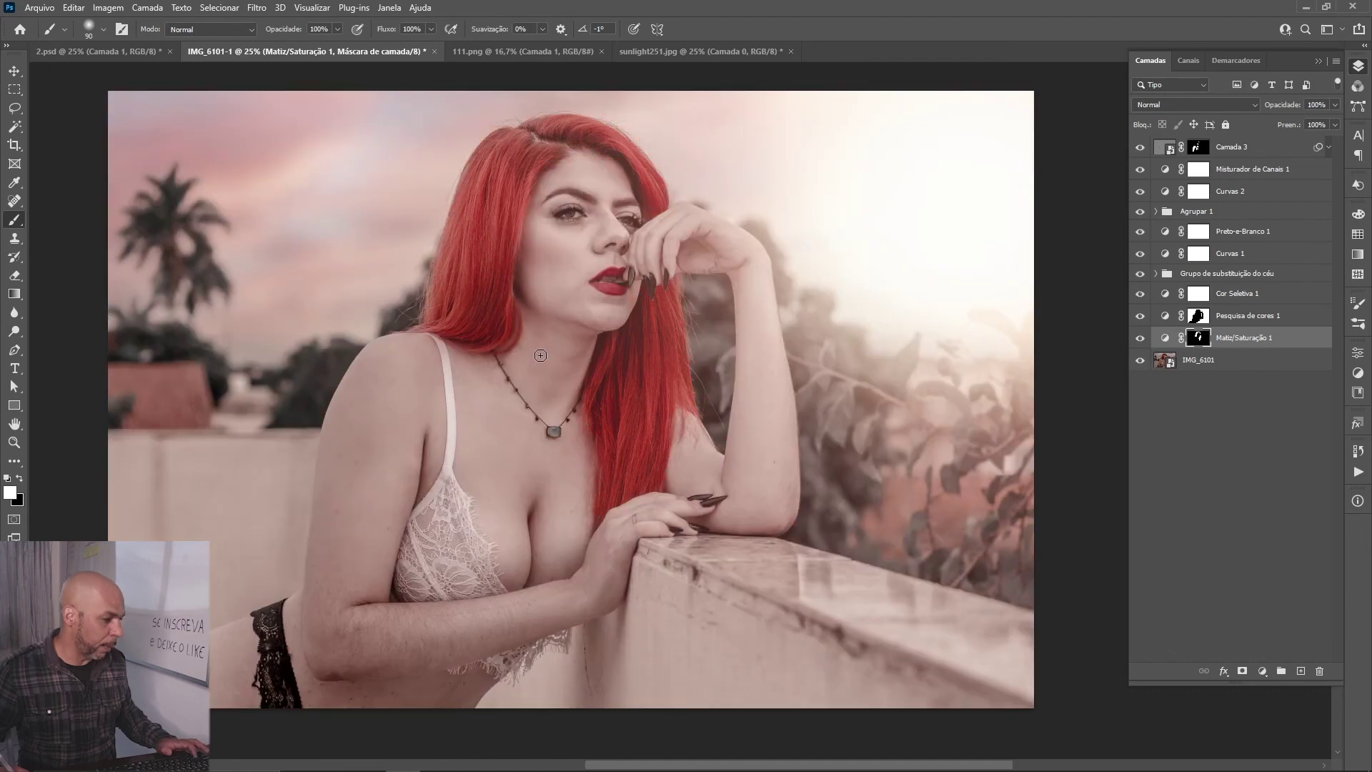